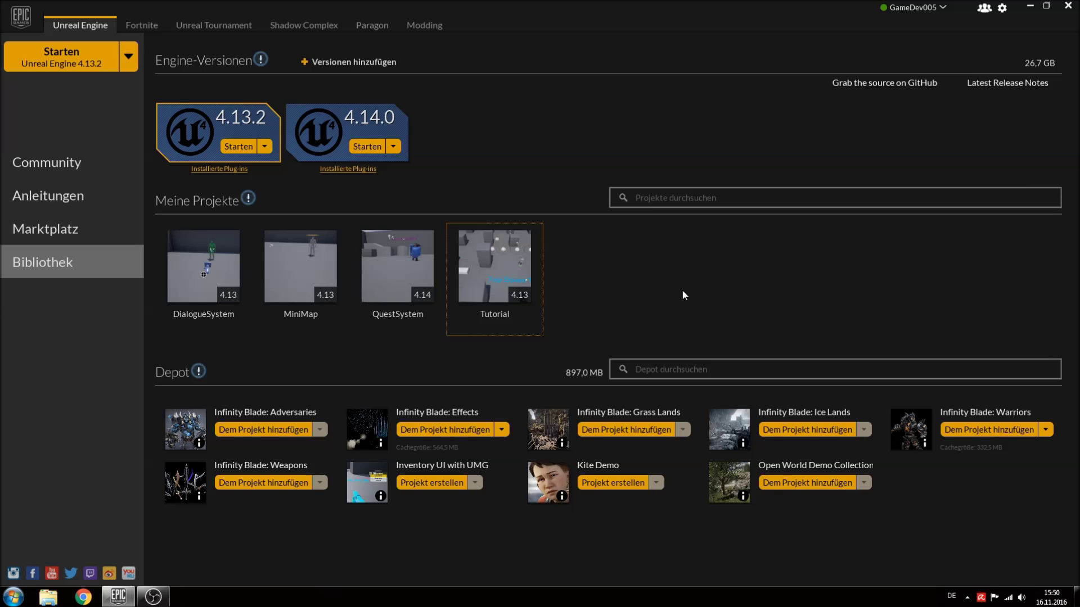
left_click(712, 204)
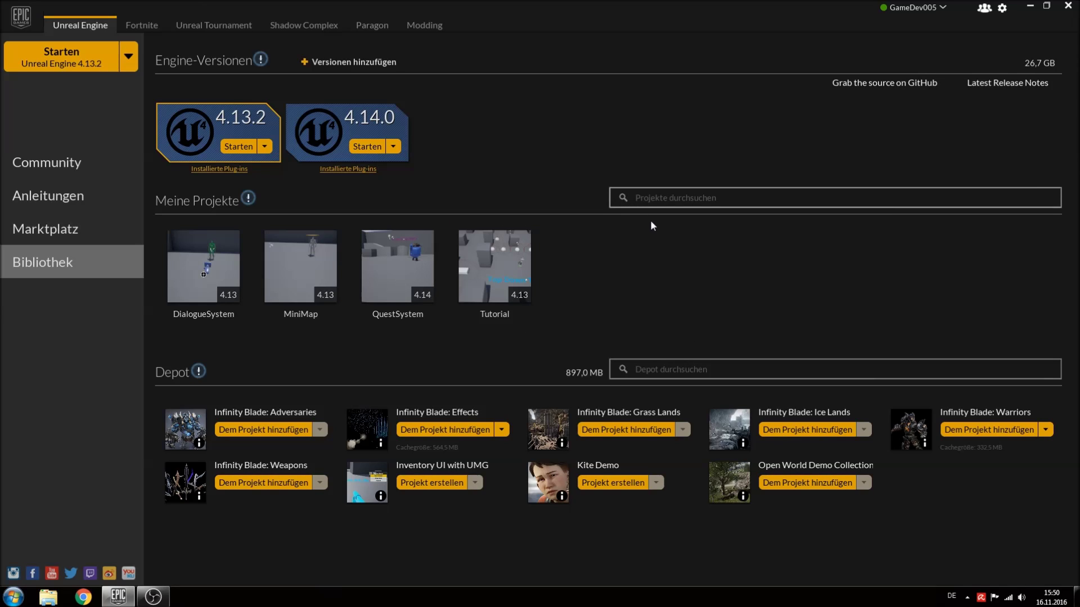
key("Escape")
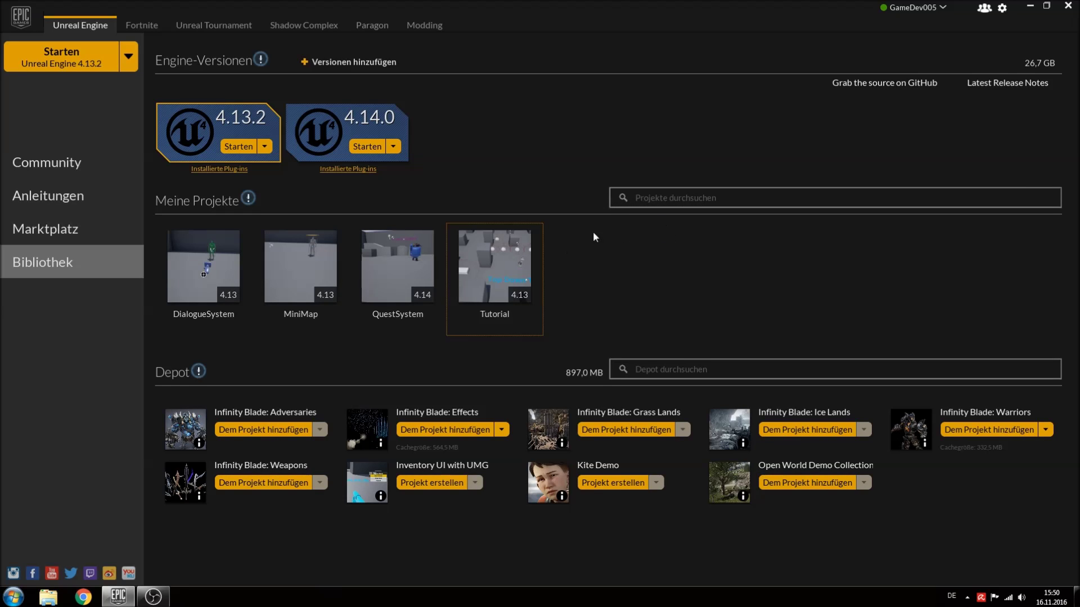
left_click(652, 206)
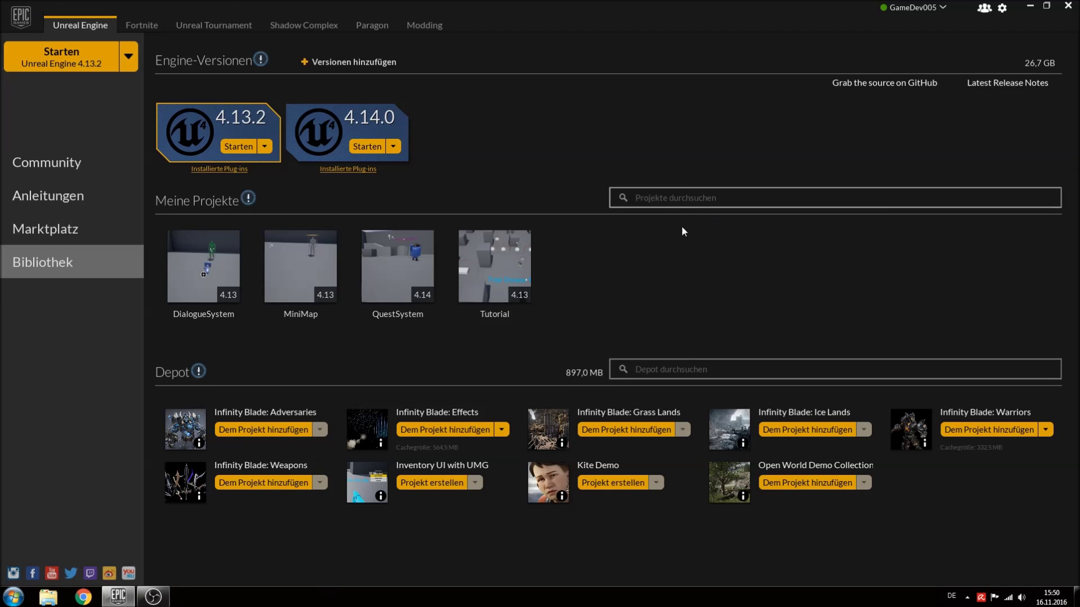
left_click(540, 249)
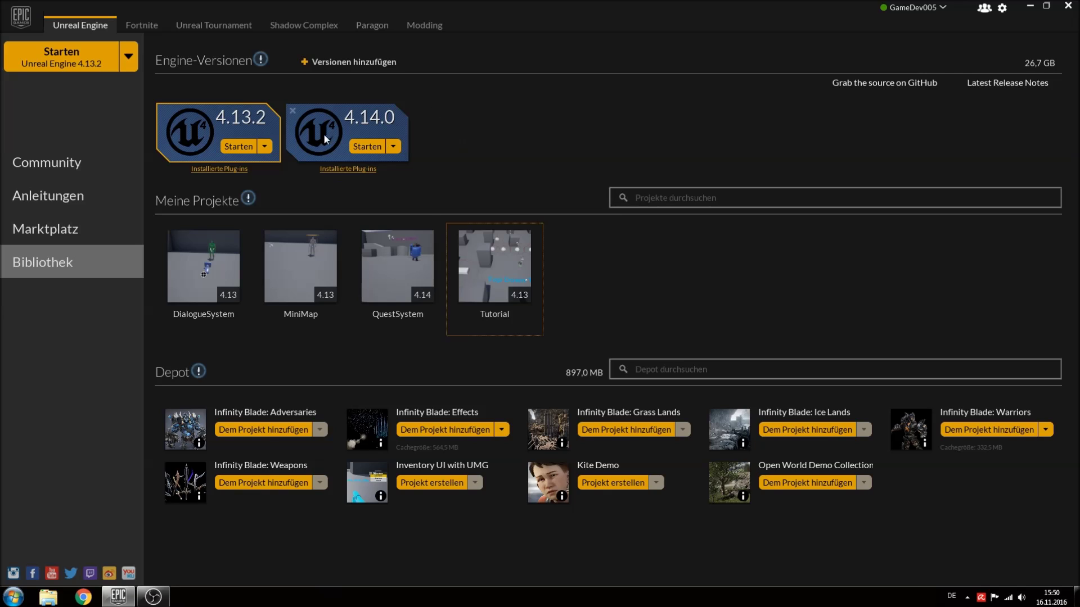
Launch Unreal Engine 4.14.0 and open the new project setup in its project browser
left_click(363, 114)
left_click(373, 147)
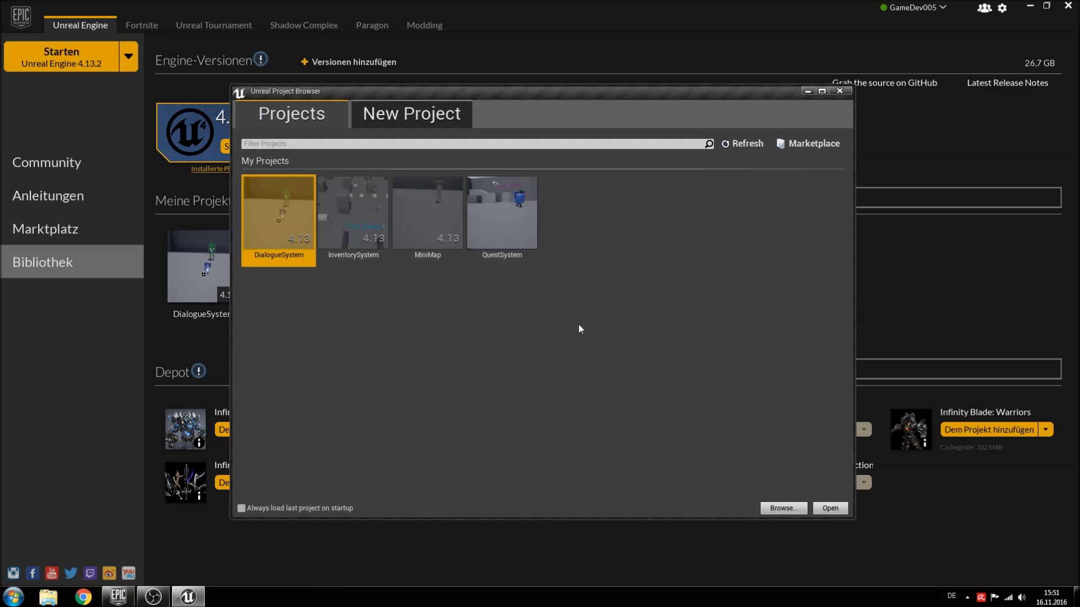
left_click(445, 130)
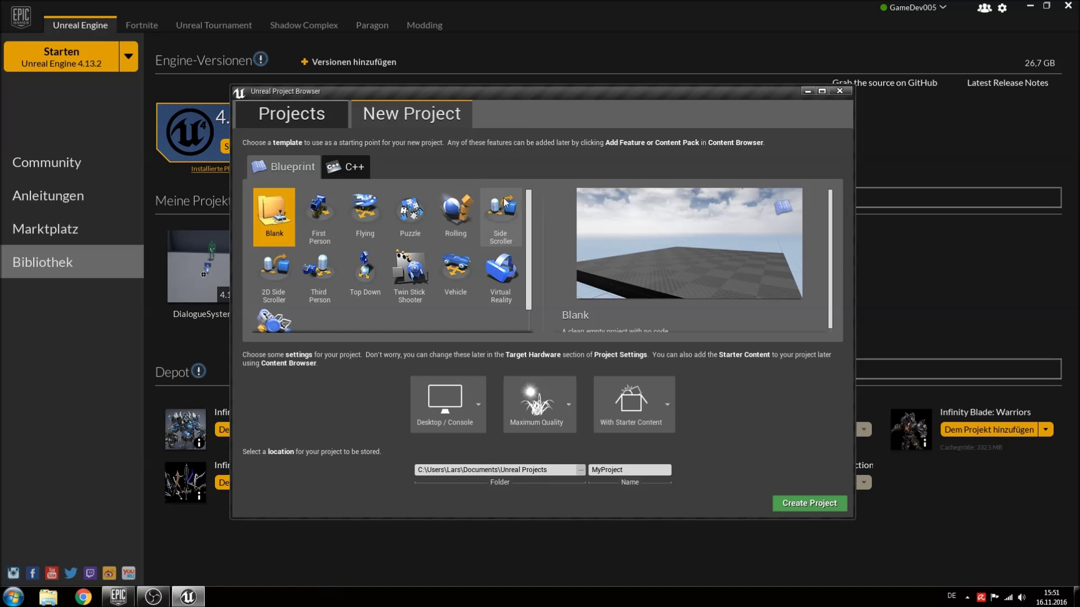
Choose the Third Person Blueprint template with starter content for the new project
mouse_move(531, 235)
left_mouse_down()
mouse_move(528, 257)
mouse_move(528, 235)
left_mouse_up()
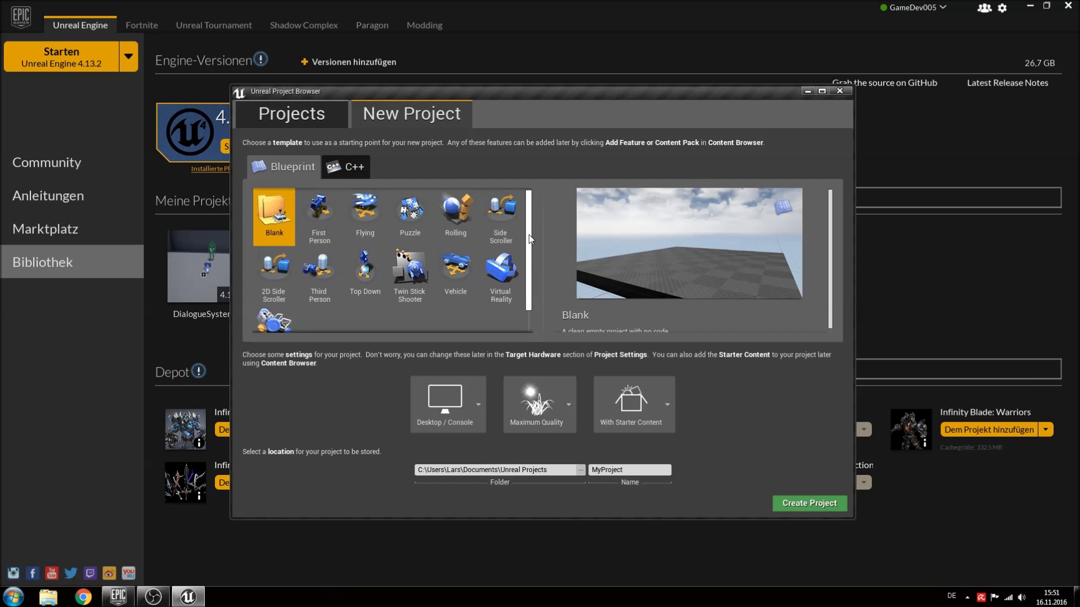
scroll(441, 244, "down", 1)
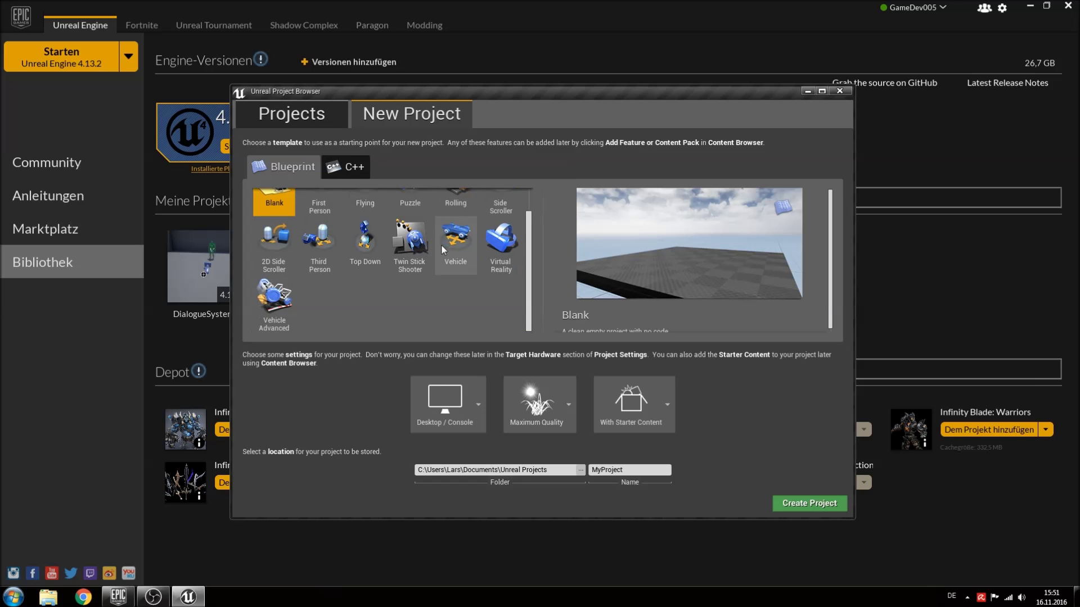
left_click(320, 248)
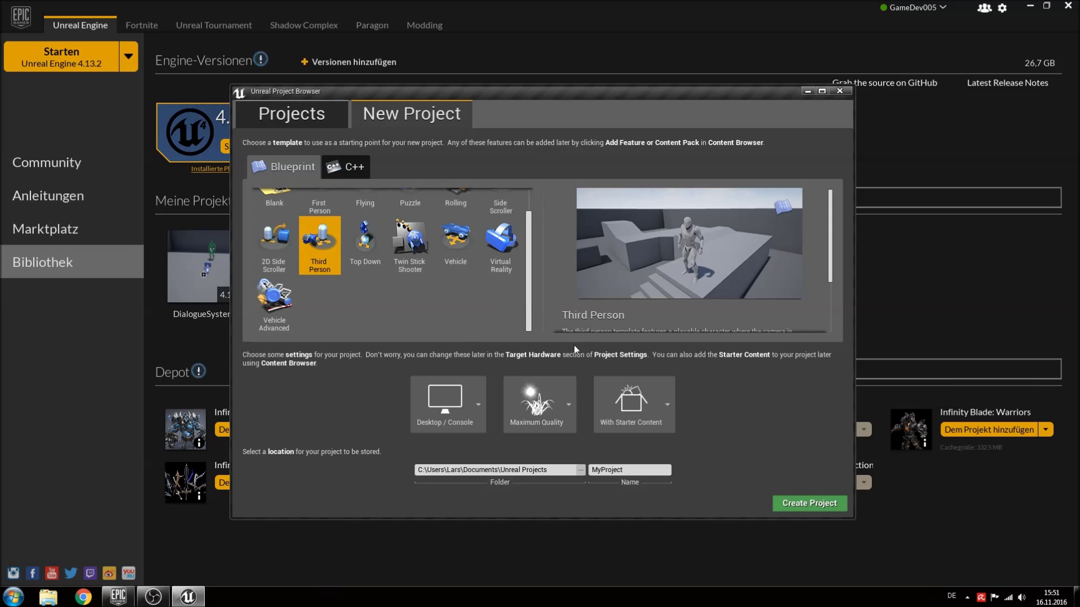
left_click(654, 415)
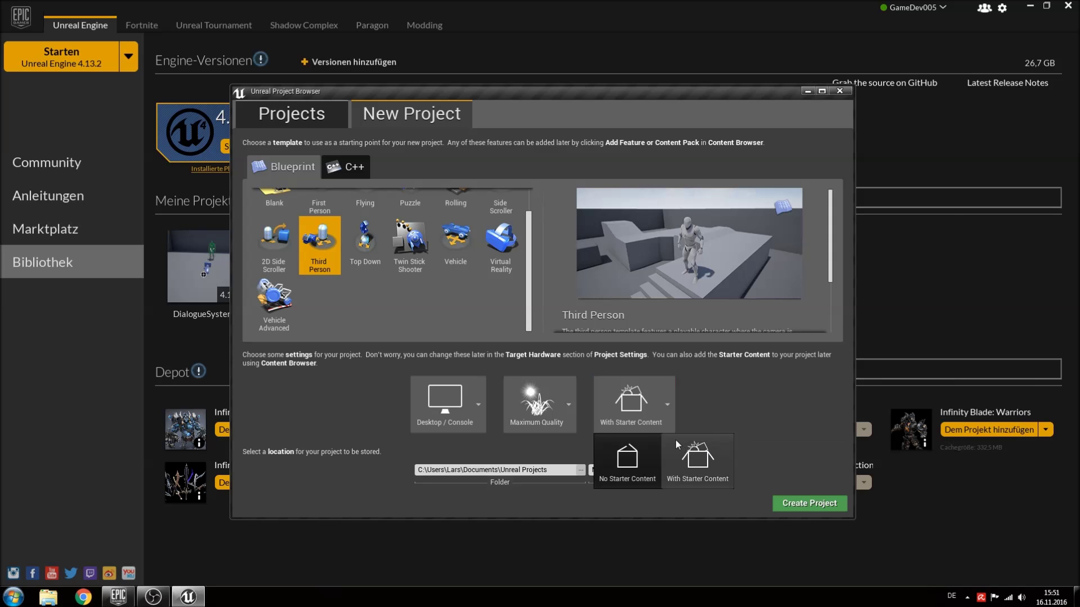
left_click(694, 465)
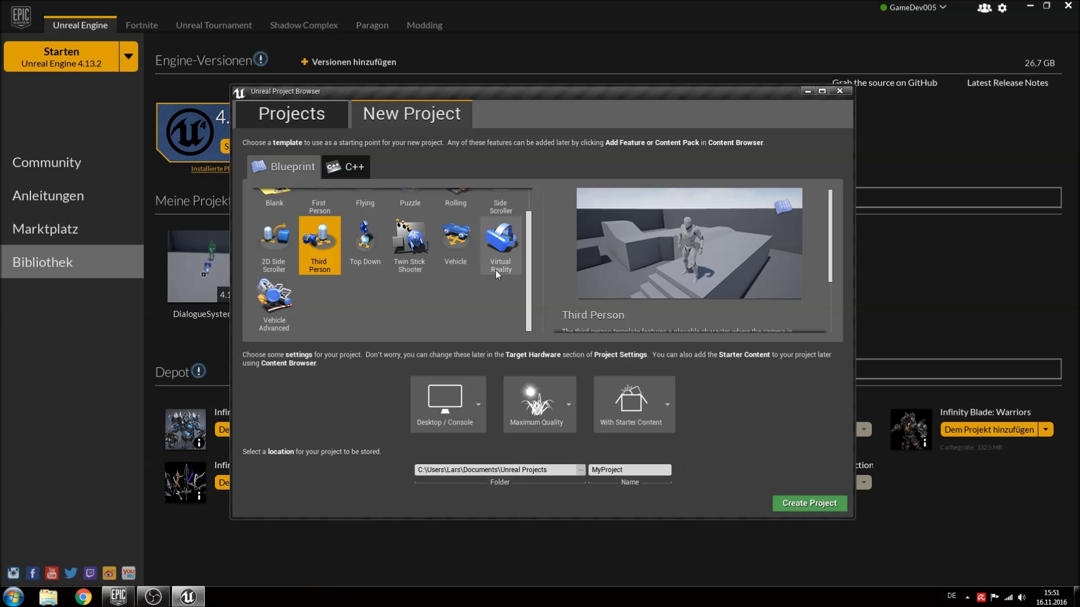
Name the new project QuestTutorial and create it
left_click(650, 471)
double_click(650, 470)
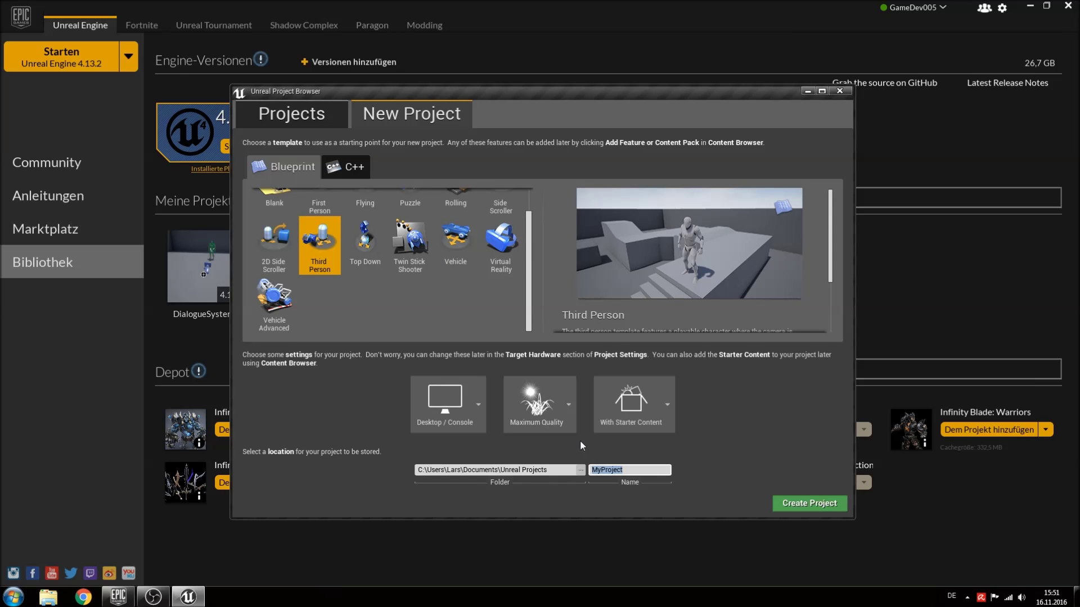
type("QuestTutorial")
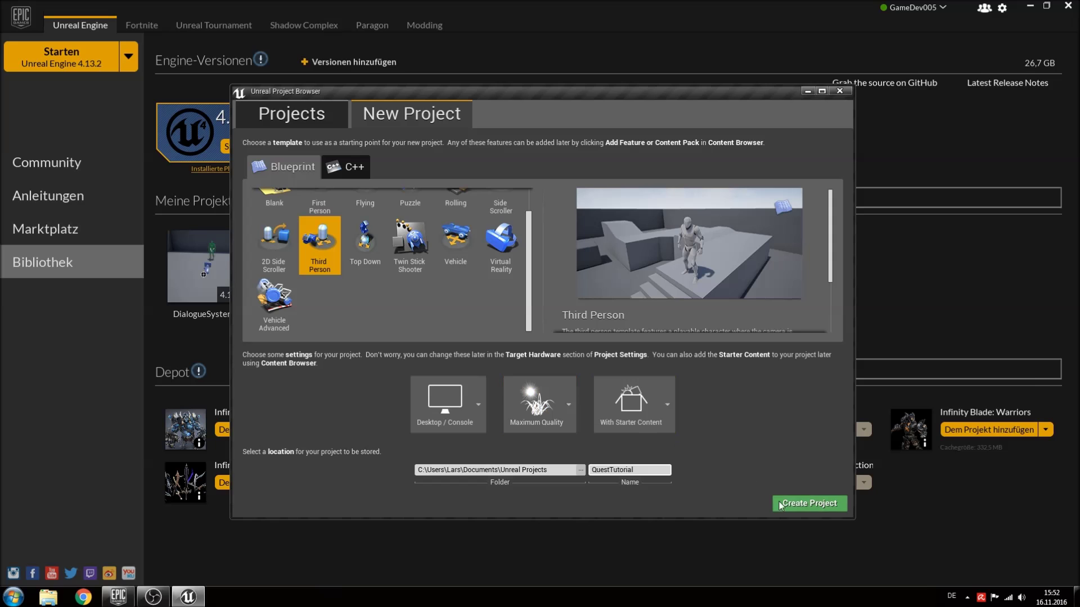
left_click(810, 503)
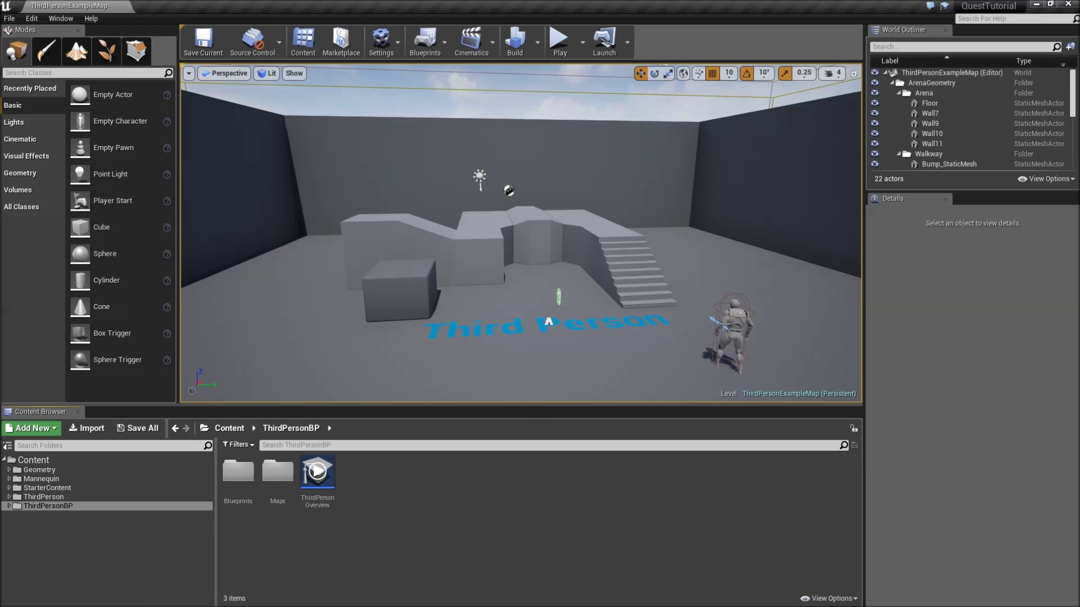
left_click(730, 329)
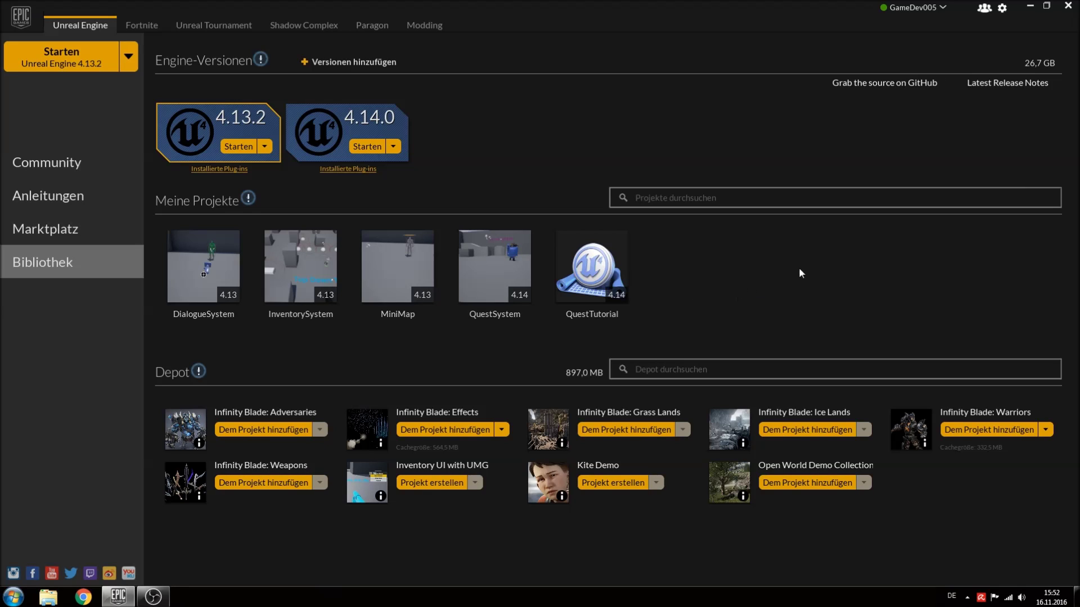
Switch to the Epic Games Launcher, search the Marketplace for "Infinity blade" and open the Infinity Blade: Warriors pack
left_click(112, 235)
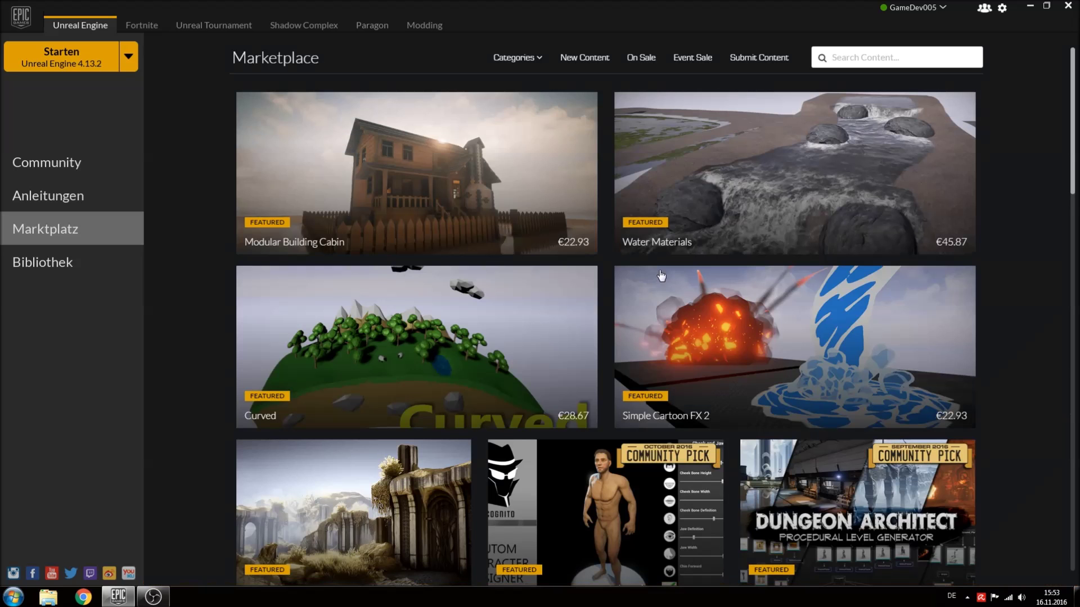
scroll(563, 299, "down", 2)
scroll(585, 302, "up", 2)
left_click(911, 59)
type("Infinity blade")
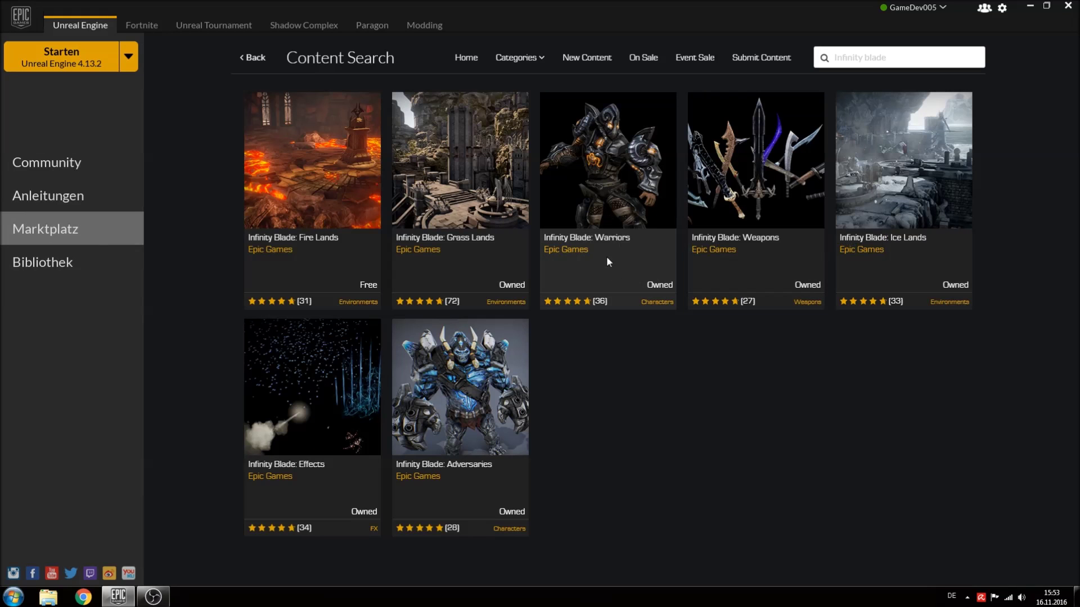
left_click(616, 166)
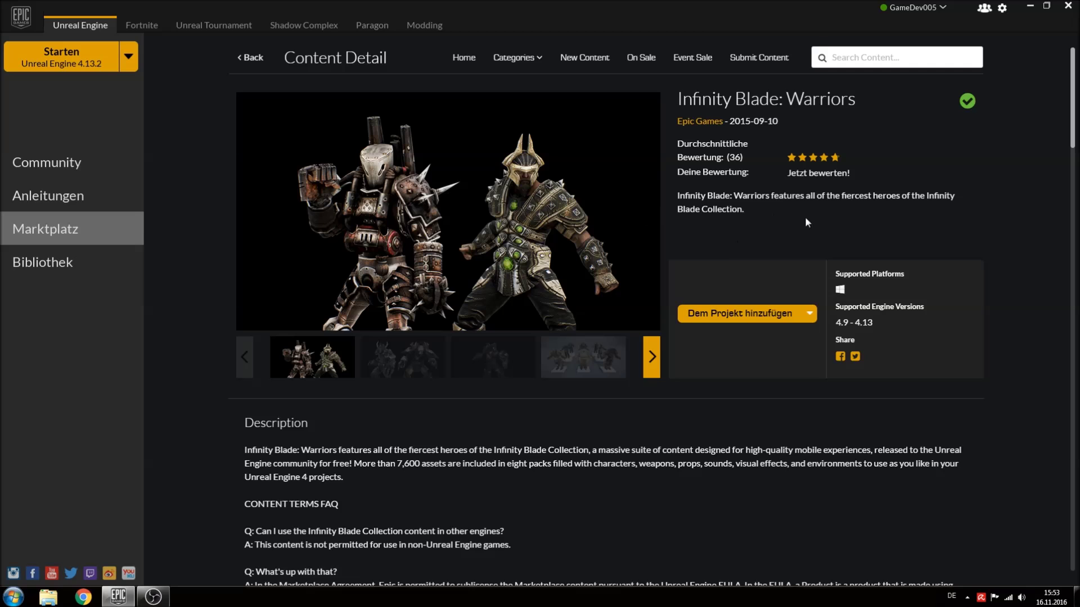
left_click(776, 314)
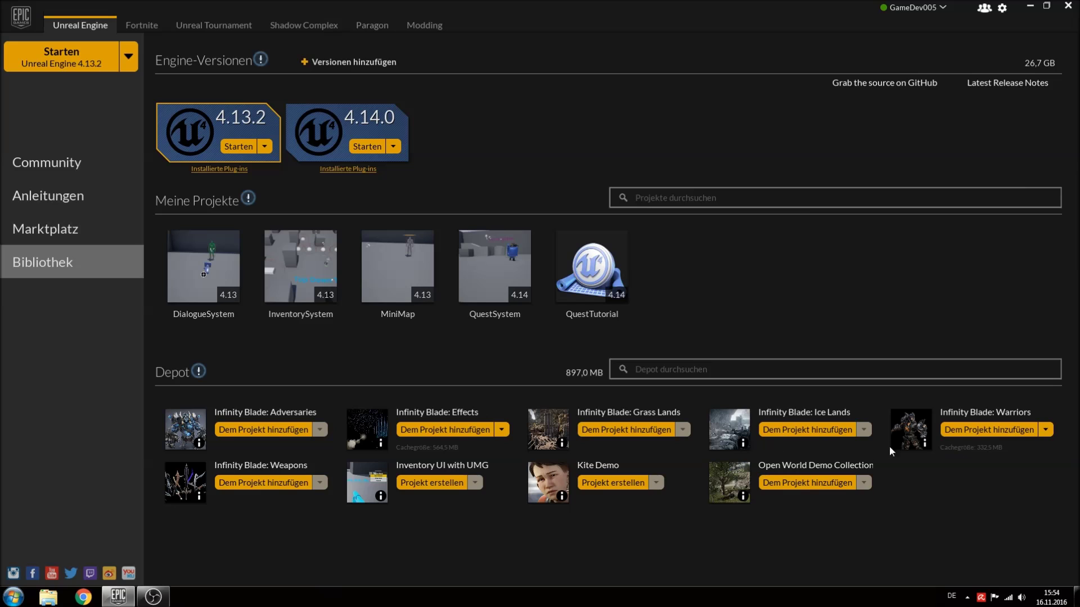
Add the Infinity Blade: Warriors pack from the library to the MiniMap project
left_click(984, 433)
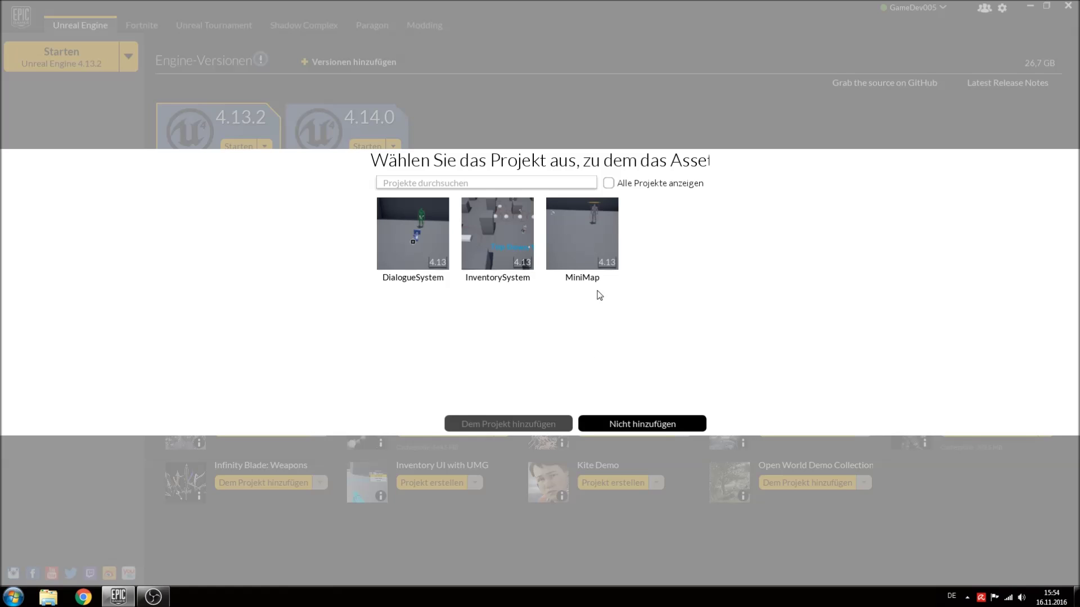
left_click(589, 245)
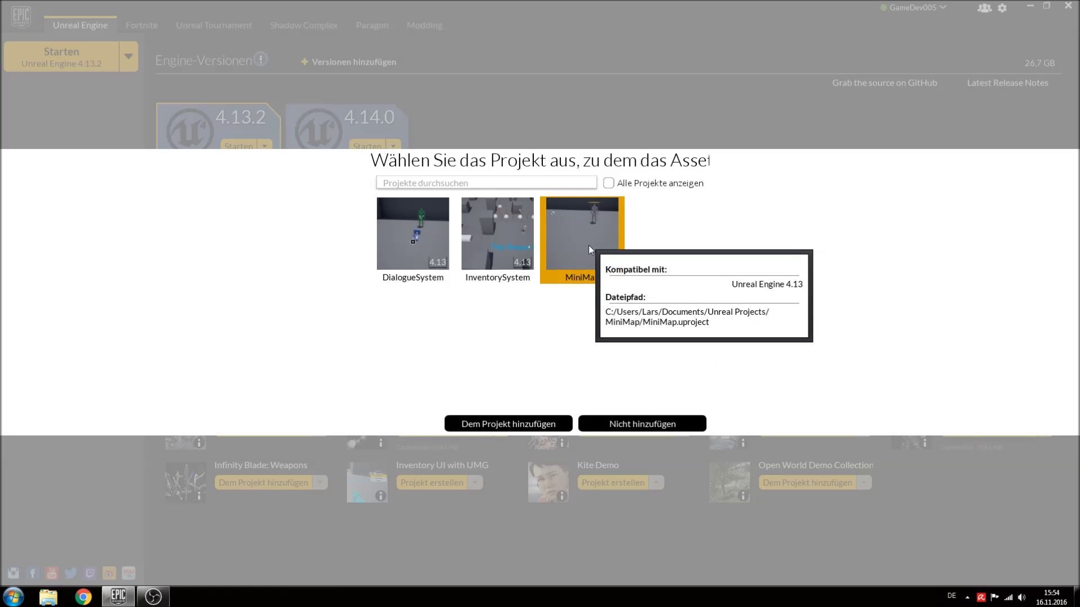
left_click(532, 421)
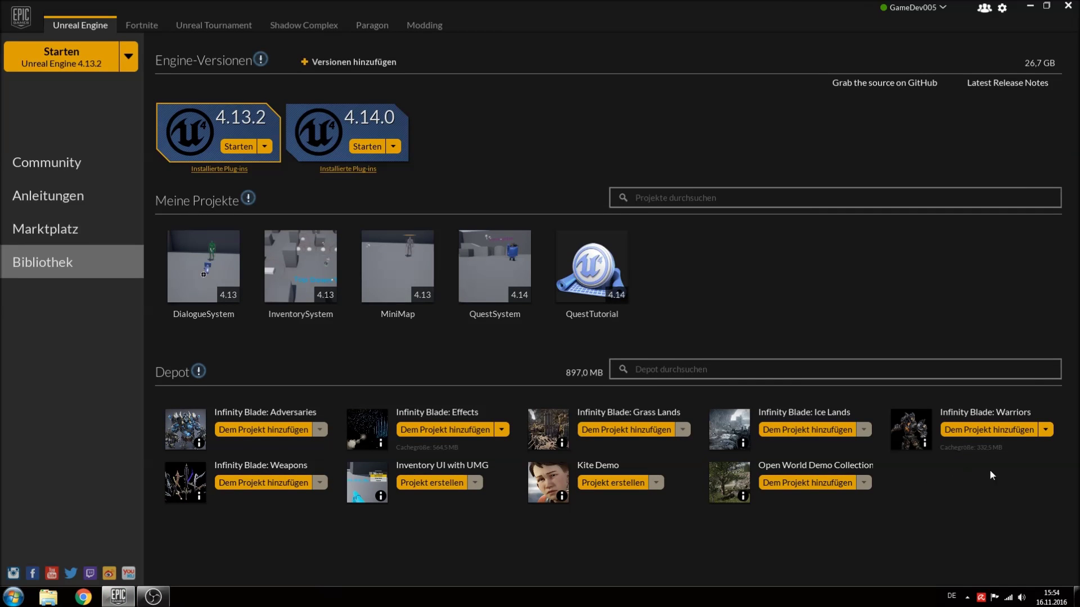
Show the MiniMap project in its folder and cut the InfinityBladeWarriors folder from its Content folder
right_click(431, 313)
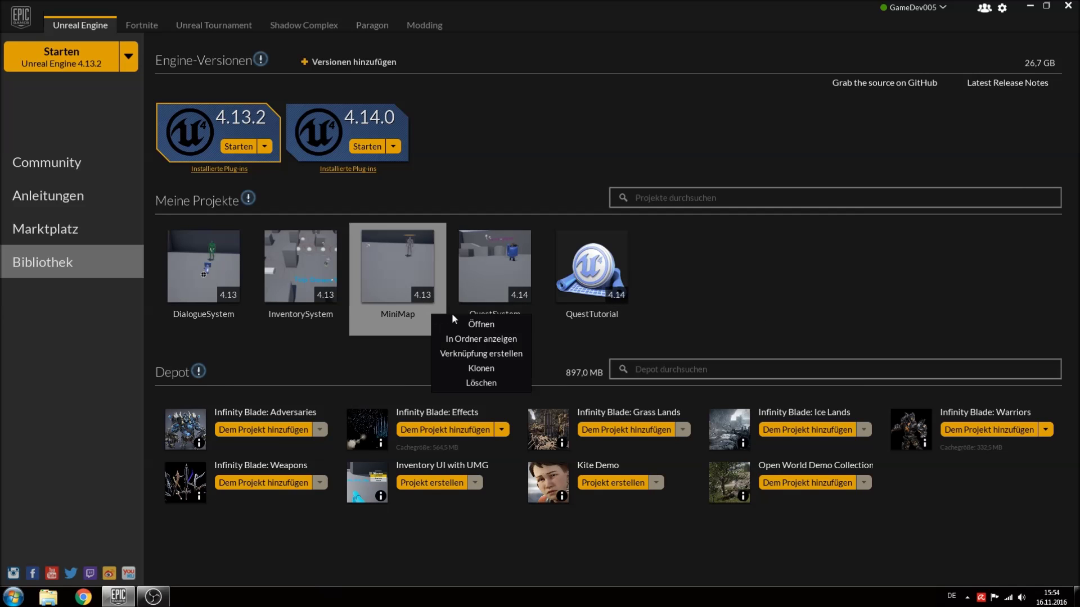
left_click(521, 340)
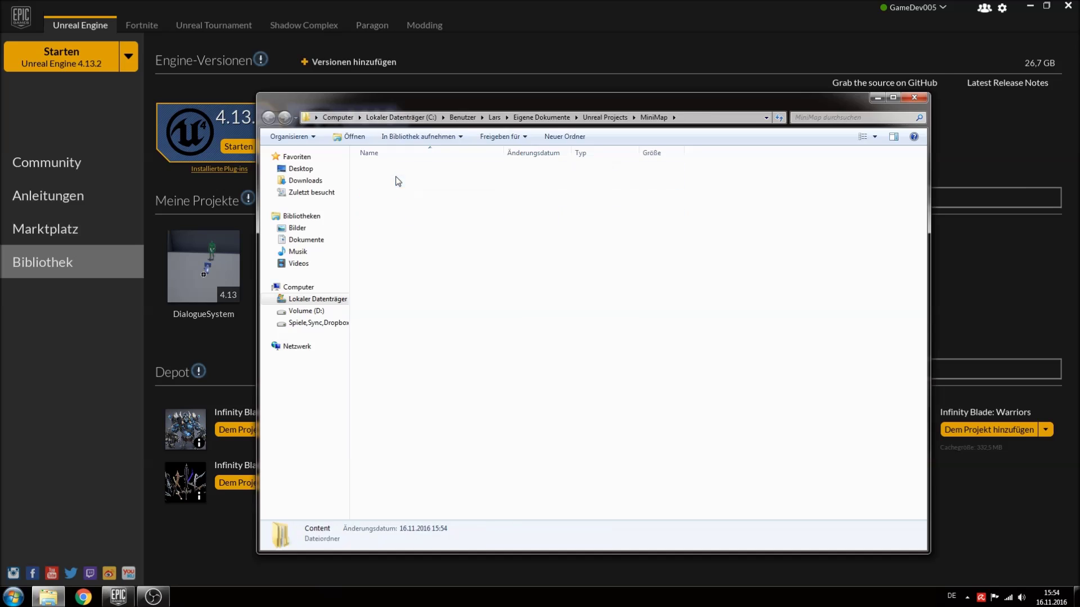
double_click(398, 180)
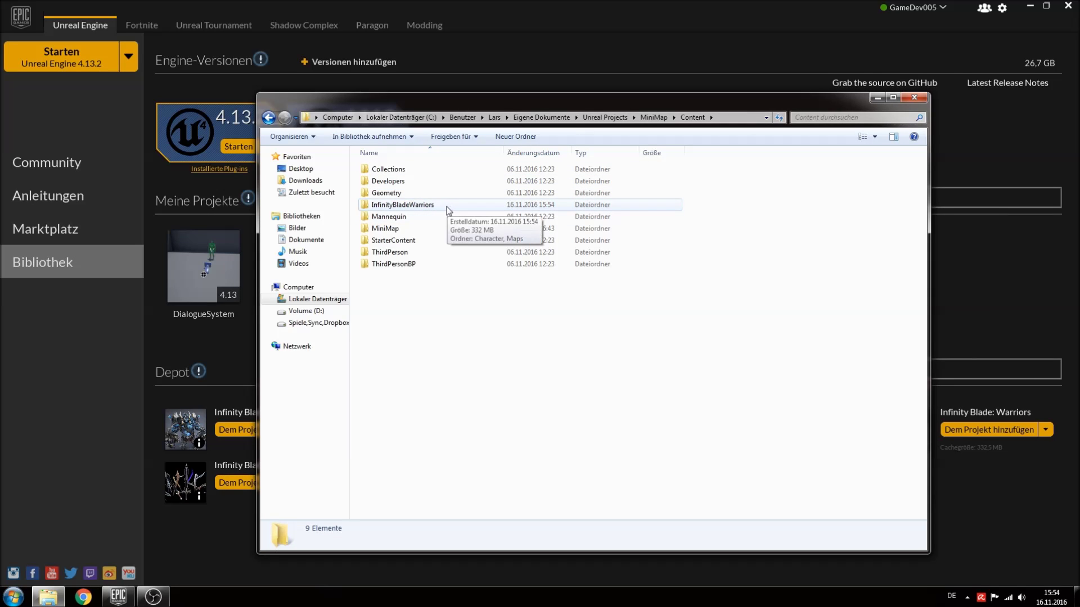
right_click(444, 208)
left_click(432, 210)
right_click(429, 210)
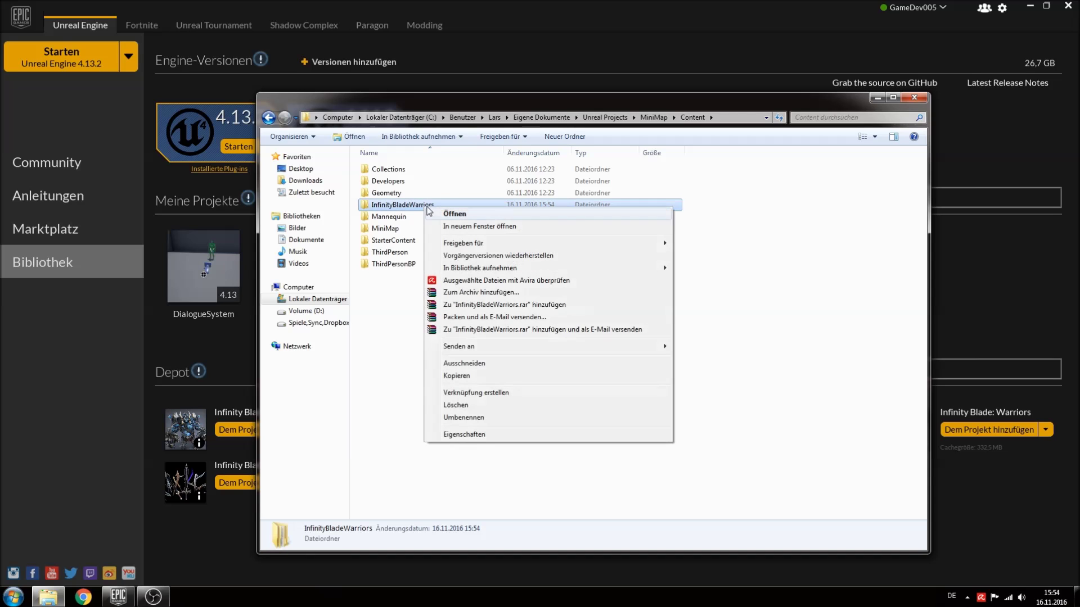
left_click(478, 365)
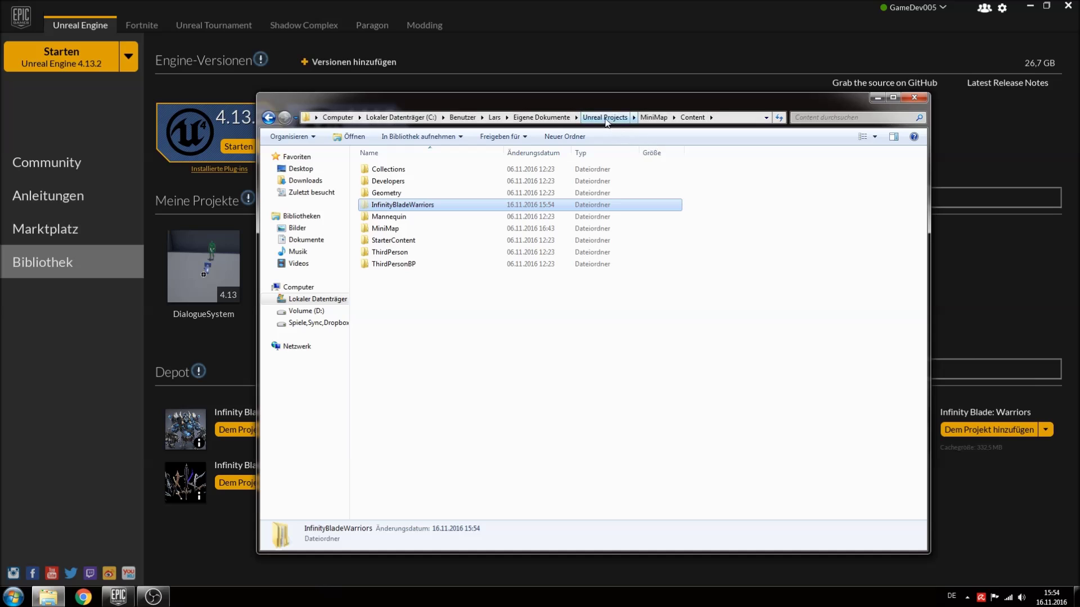
Paste the InfinityBladeWarriors folder into the Content folder of the QuestTutorial project
left_click(606, 119)
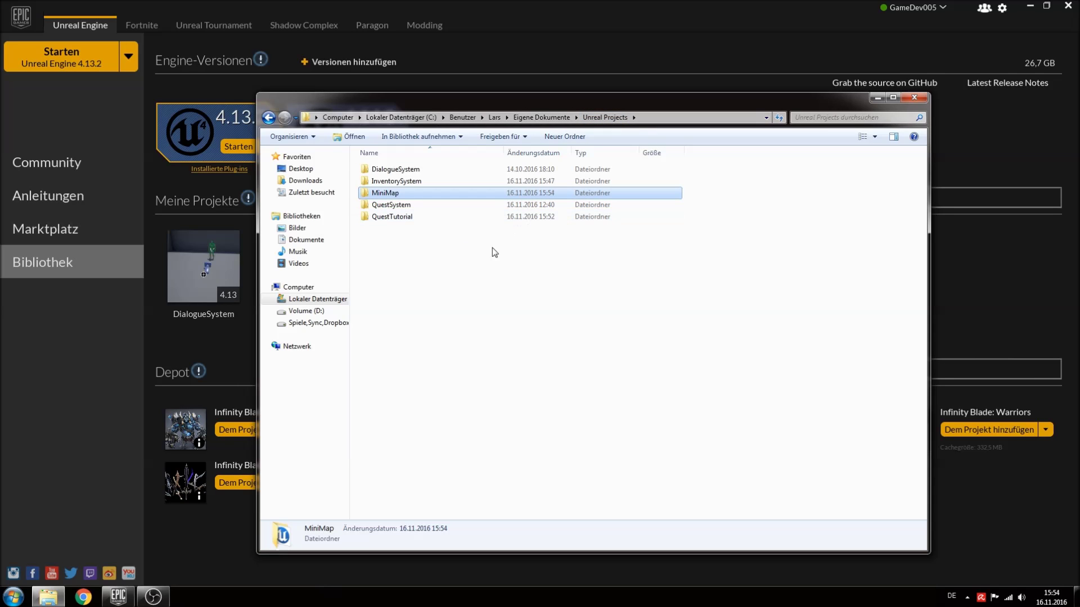
left_click(405, 231)
double_click(394, 217)
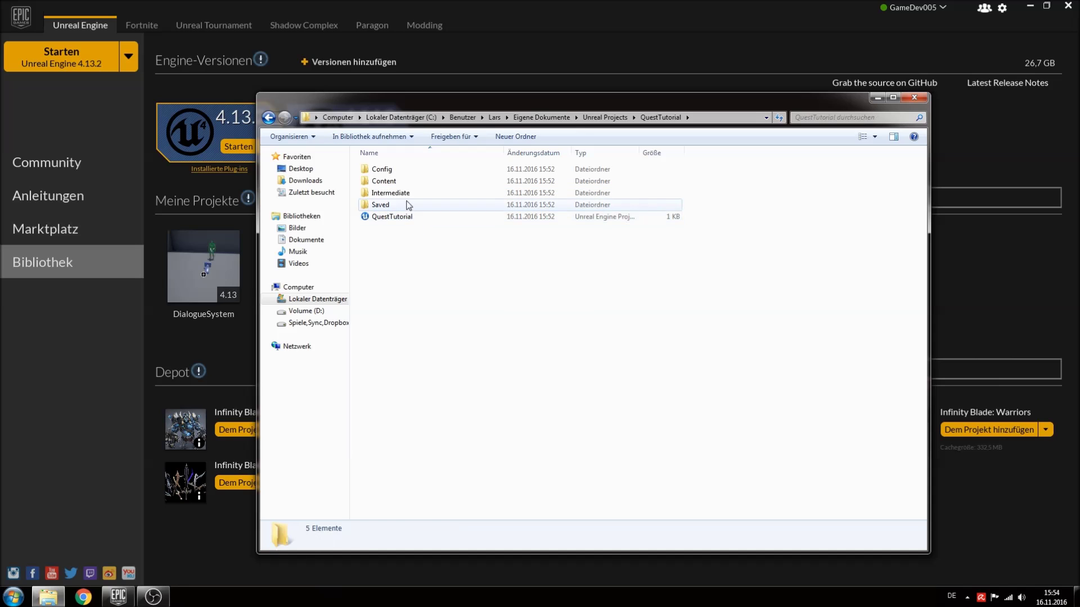
double_click(401, 183)
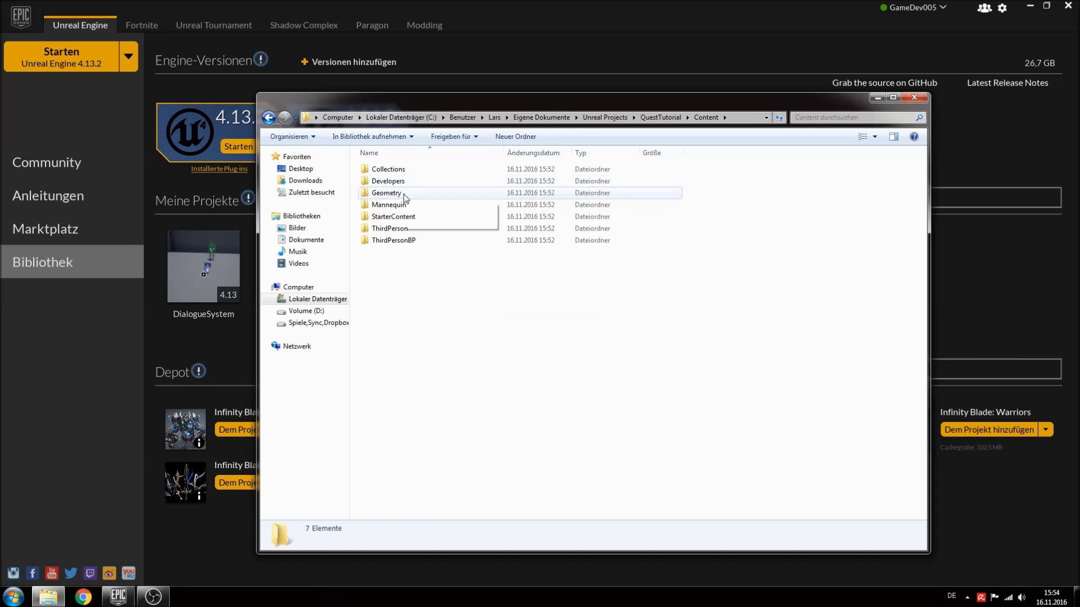
right_click(410, 258)
left_click(461, 334)
key("alt+Tab")
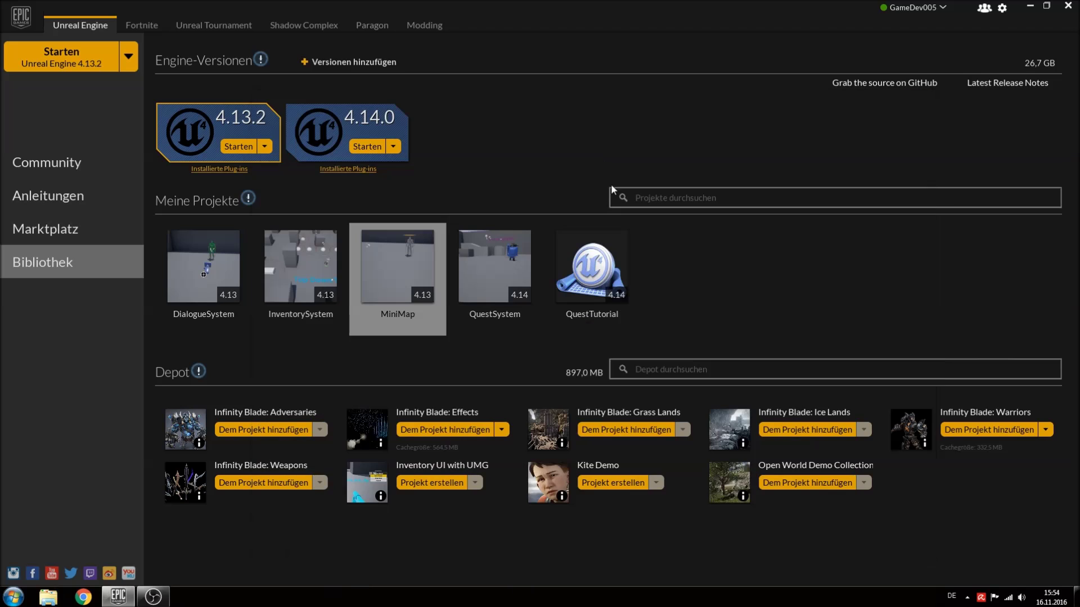
Open the QuestTutorial project and go to InfinityBladeWarriors > Character > CompleteCharacters in its content
double_click(590, 268)
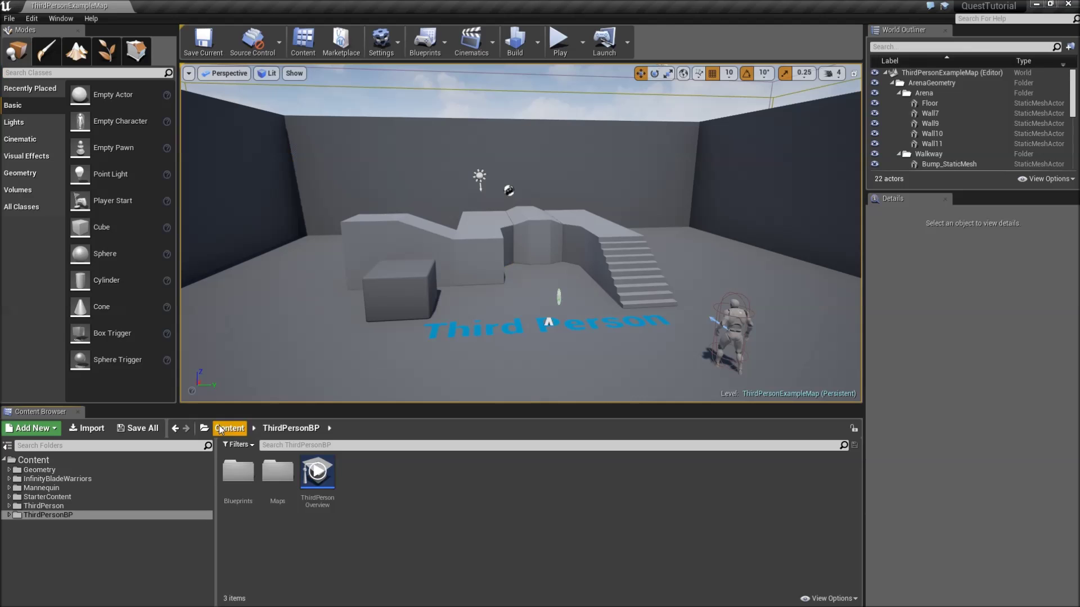
left_click(126, 478)
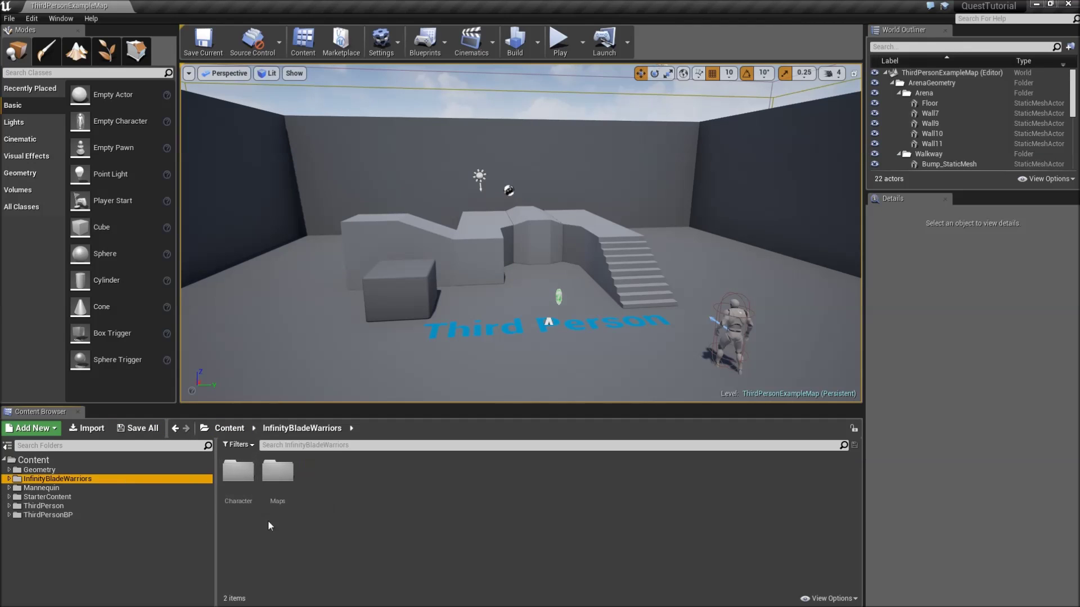
double_click(237, 471)
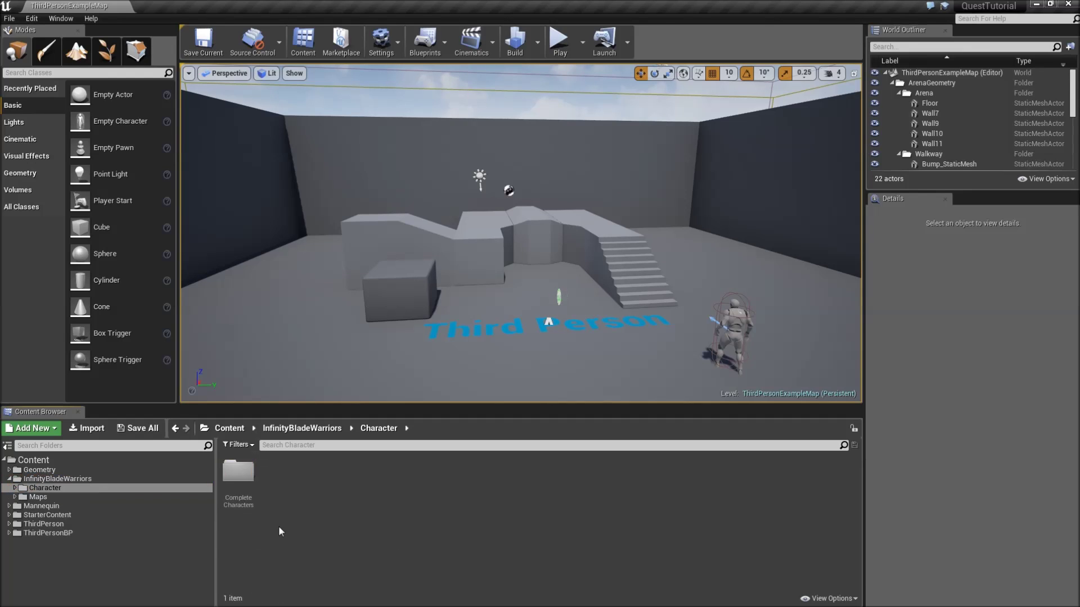
double_click(238, 472)
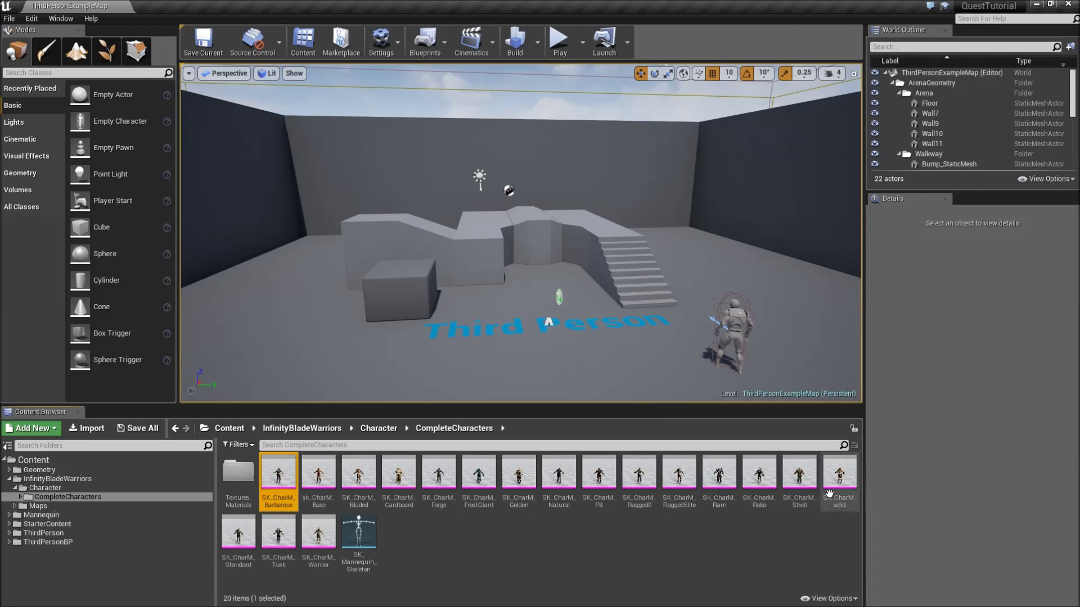
Create a folder named QuestSystem in the project's root Content folder
left_click(839, 475)
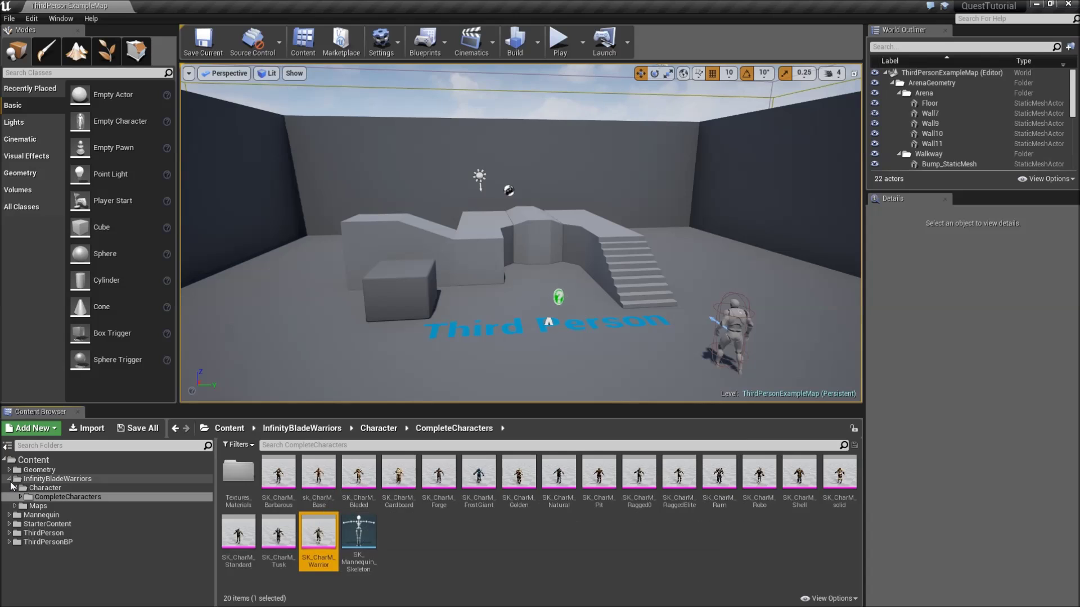
double_click(74, 479)
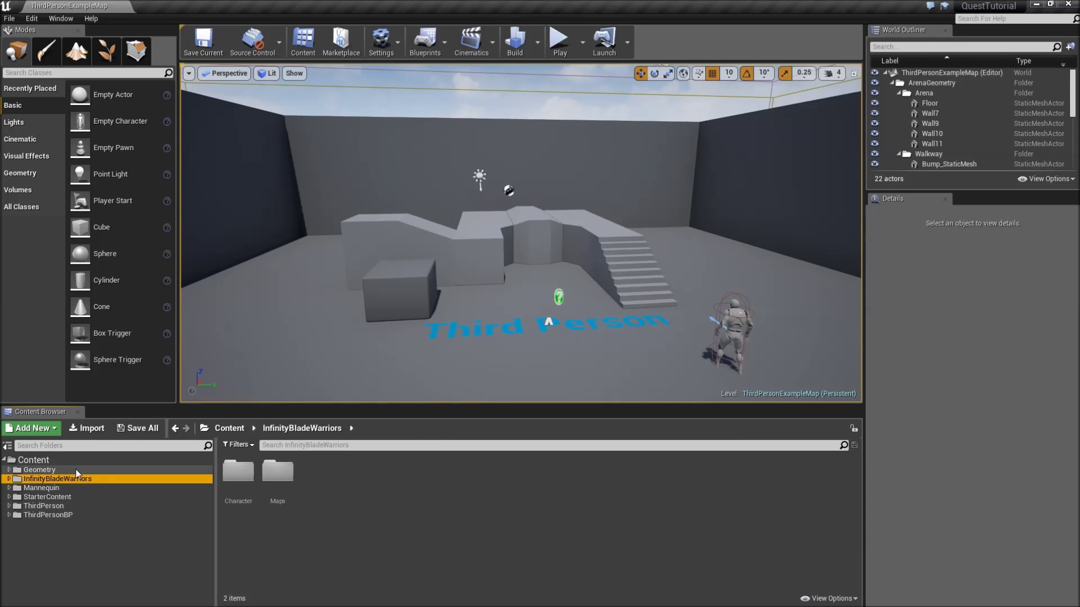
left_click(69, 460)
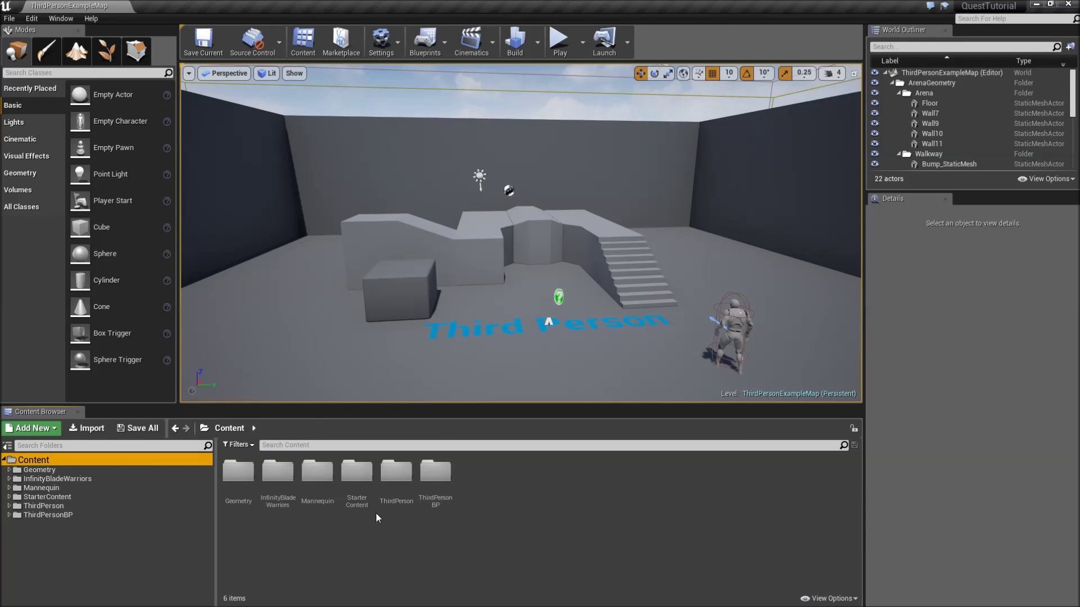
right_click(469, 476)
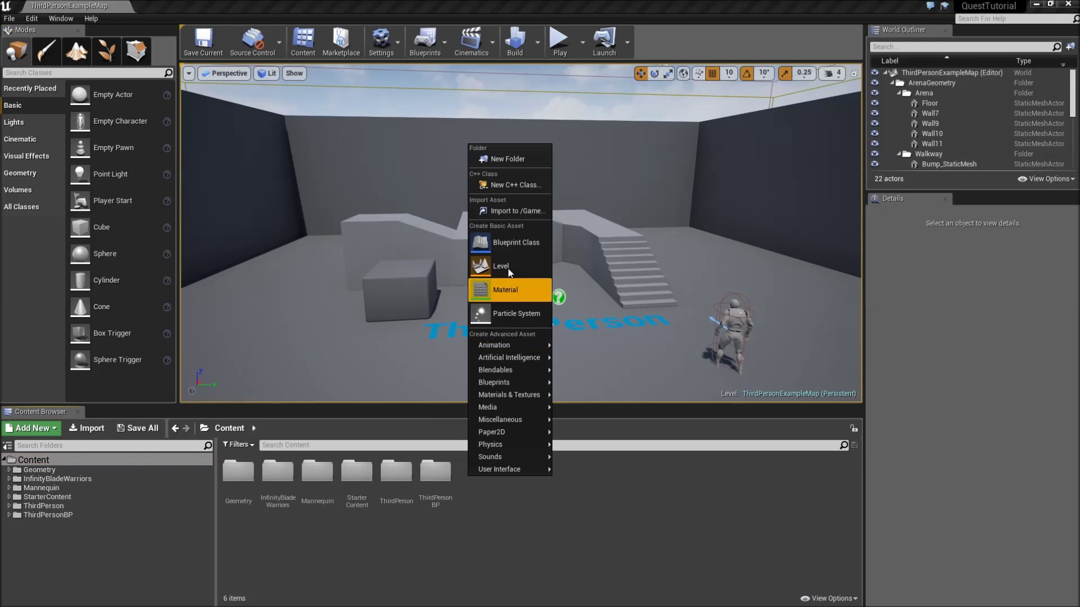
left_click(514, 161)
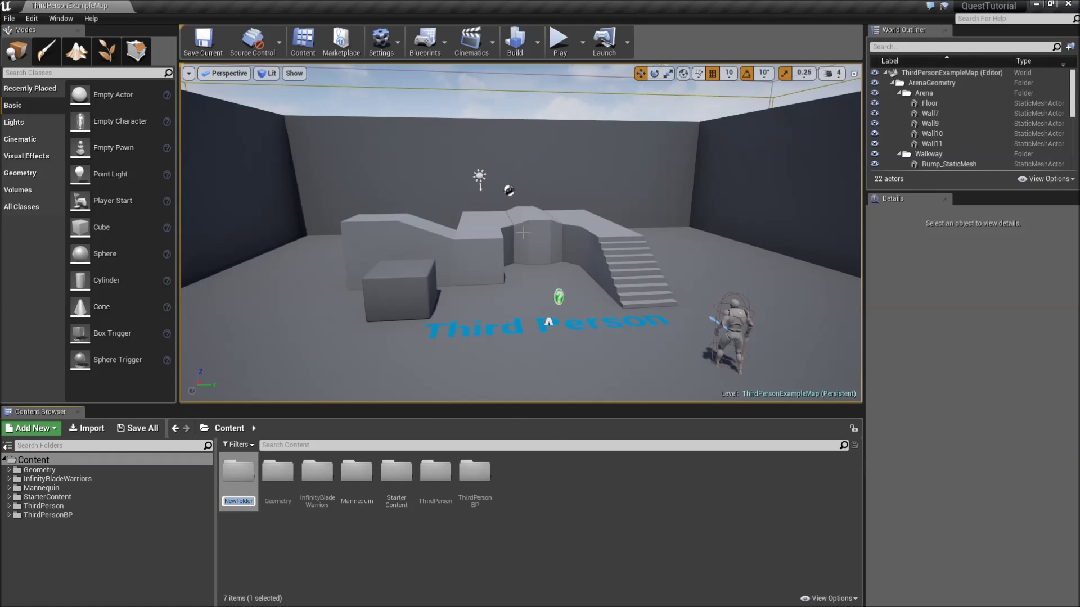
type("QuestSystem")
key("Return")
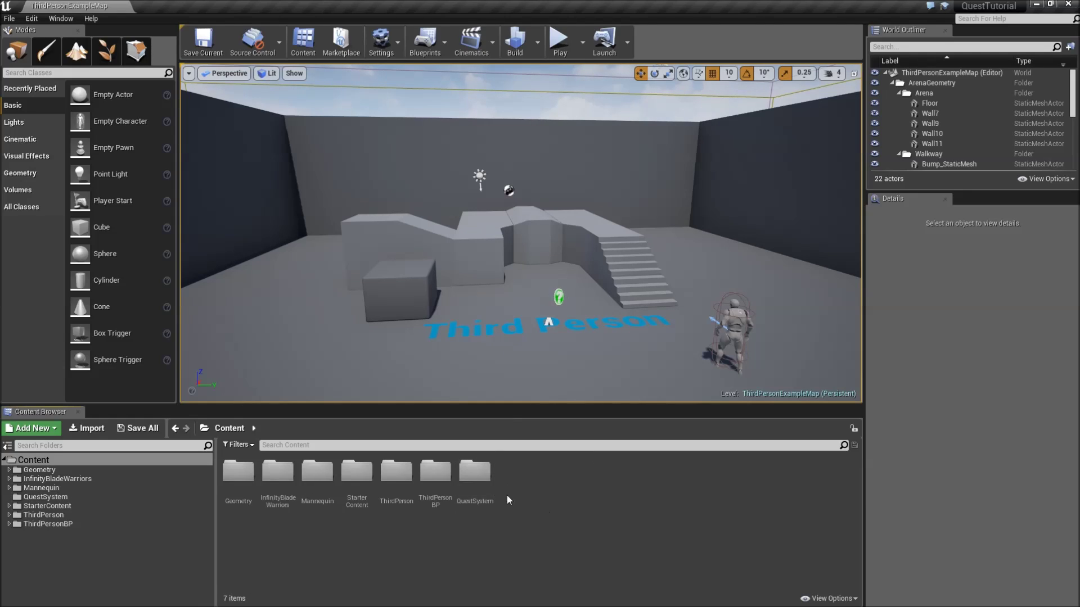
Set the QuestSystem folder's color to a bright yellow, hex sRGB FFE700FF
right_click(481, 486)
left_click(529, 371)
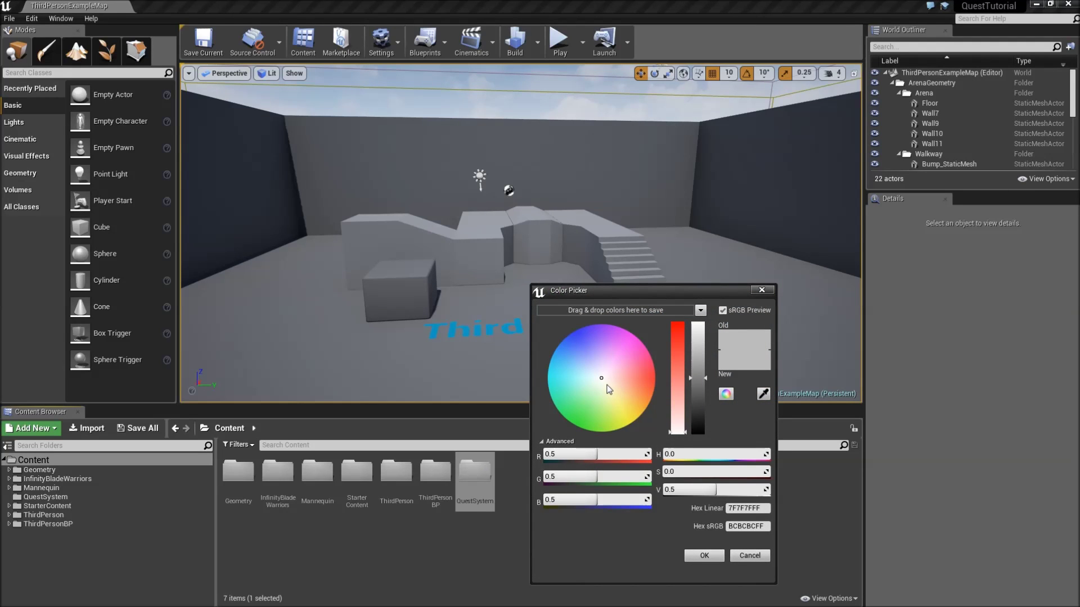
left_click_drag(616, 394, 643, 420)
left_click(697, 326)
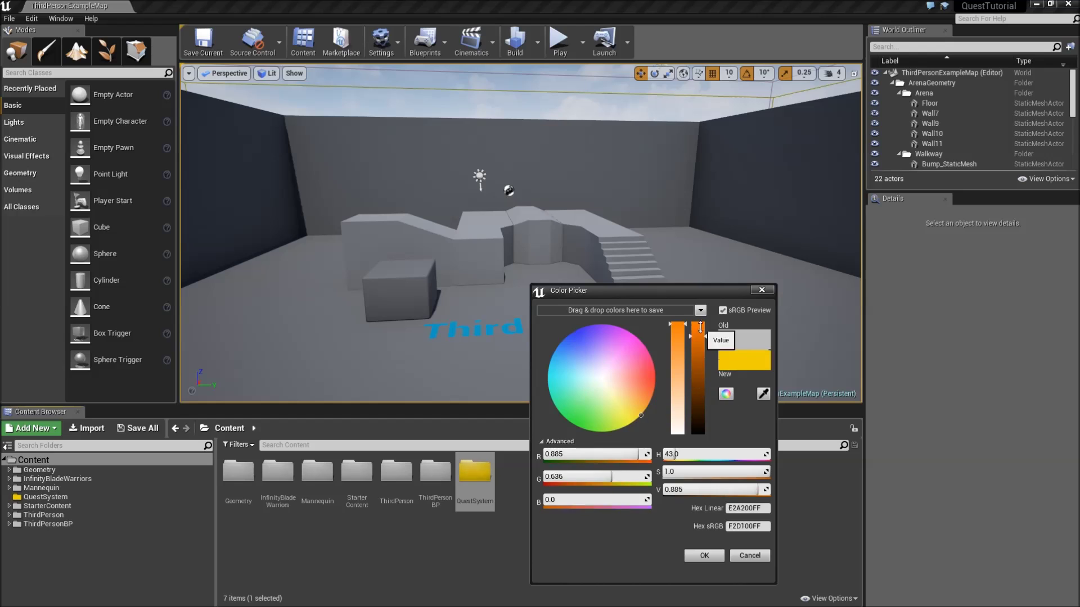
left_click(637, 417)
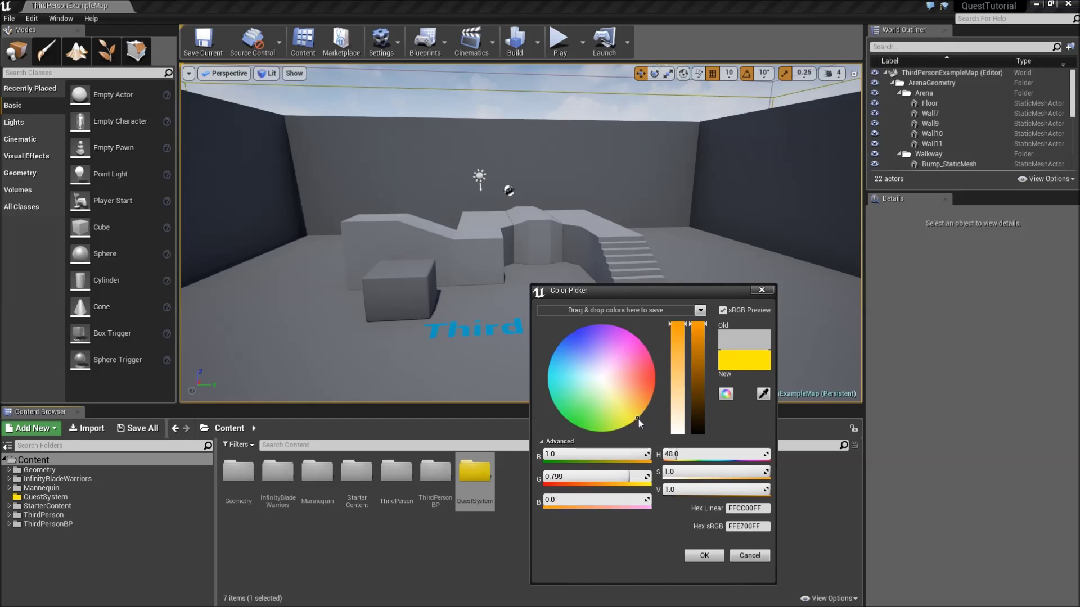
left_click(720, 556)
left_click(510, 547)
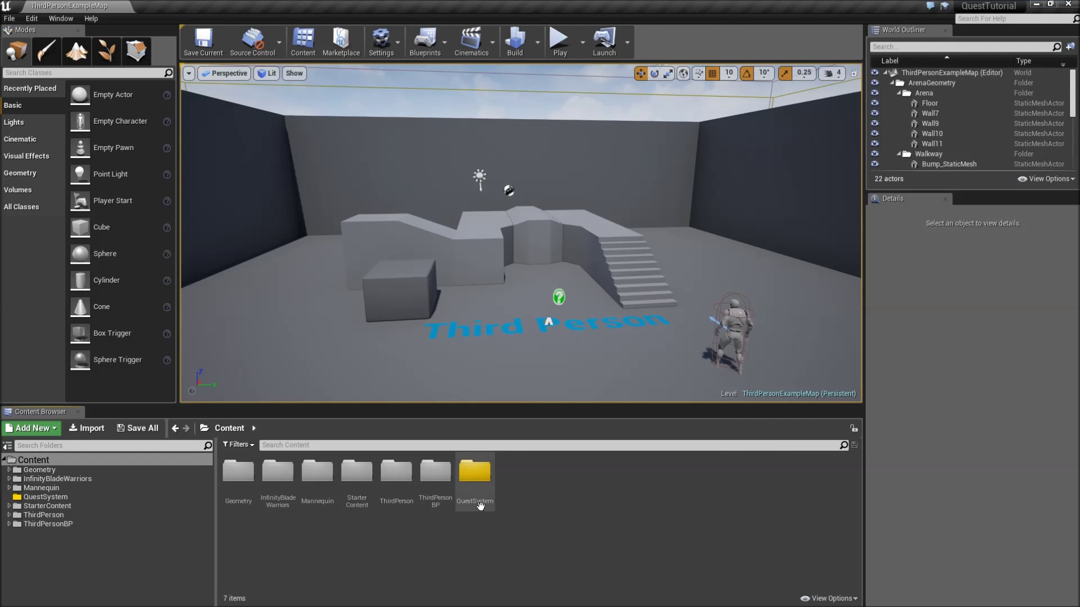
Create two folders named Blueprints and Textures inside the QuestSystem folder
double_click(474, 475)
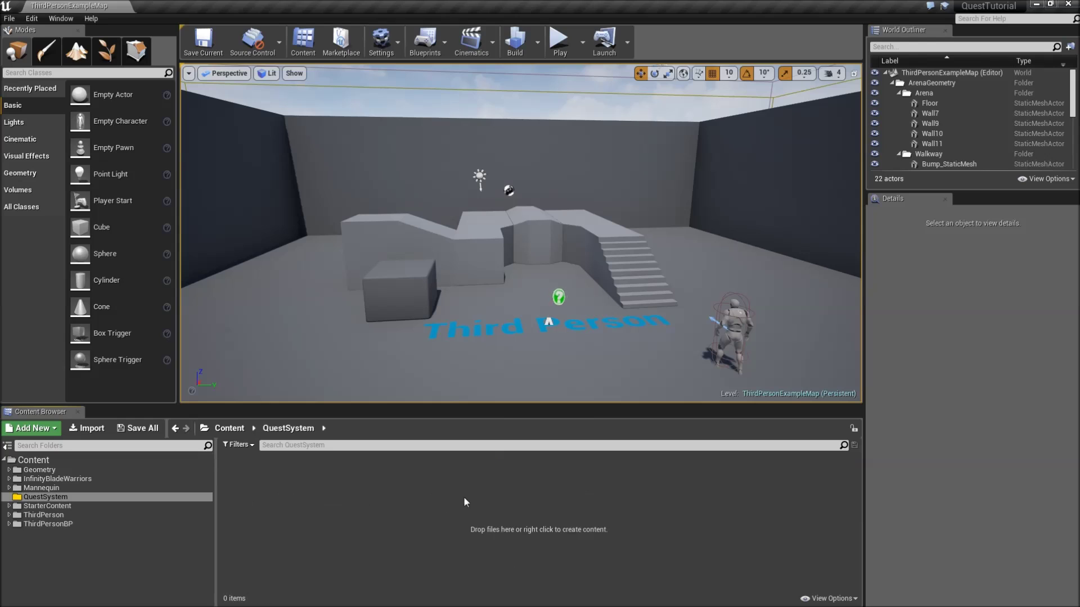
right_click(308, 472)
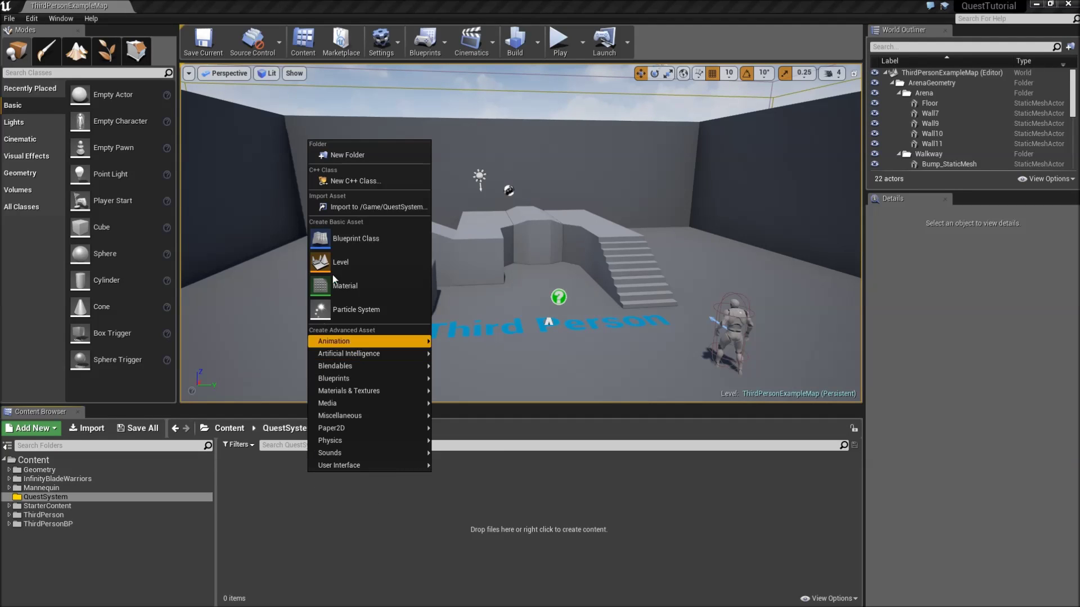
left_click(361, 157)
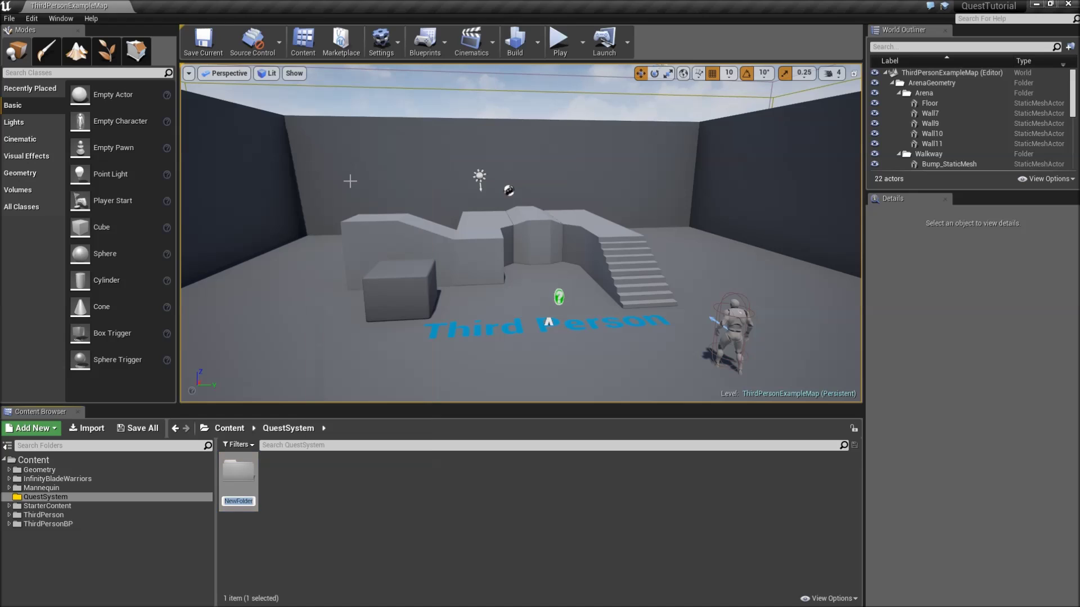
type("Blueprints")
key("Return")
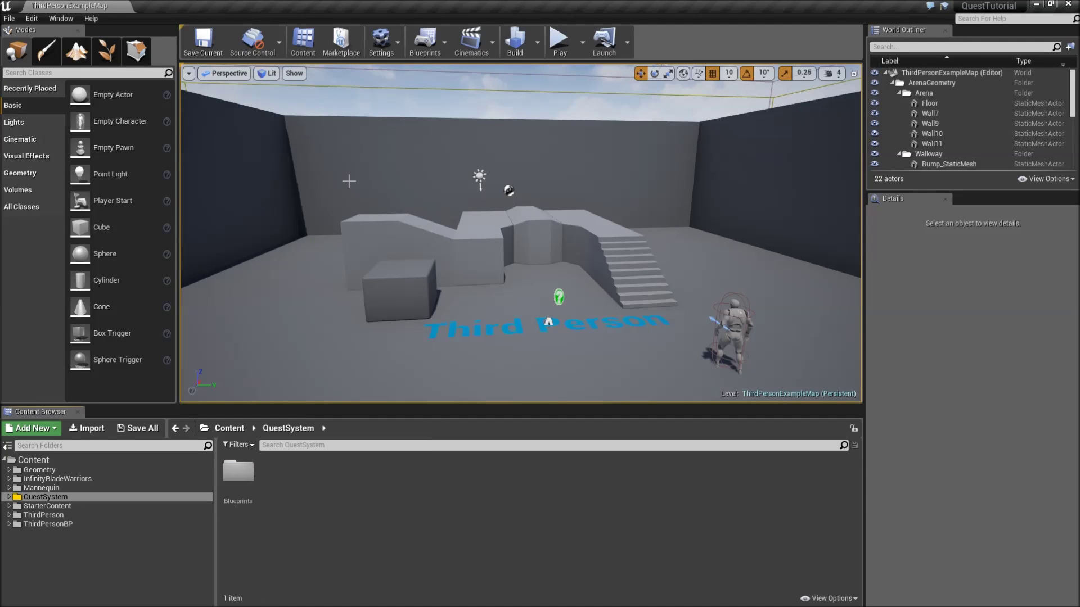
right_click(297, 476)
left_click(361, 157)
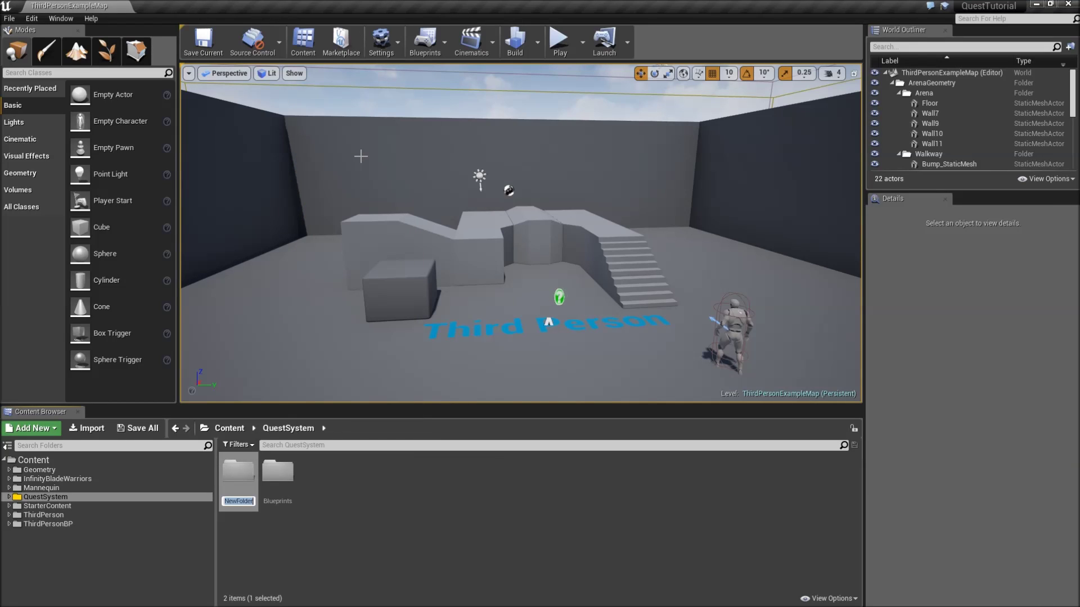
type("Textures")
key("Return")
Add two more folders named Audio and Widgets inside the QuestSystem folder
right_click(321, 485)
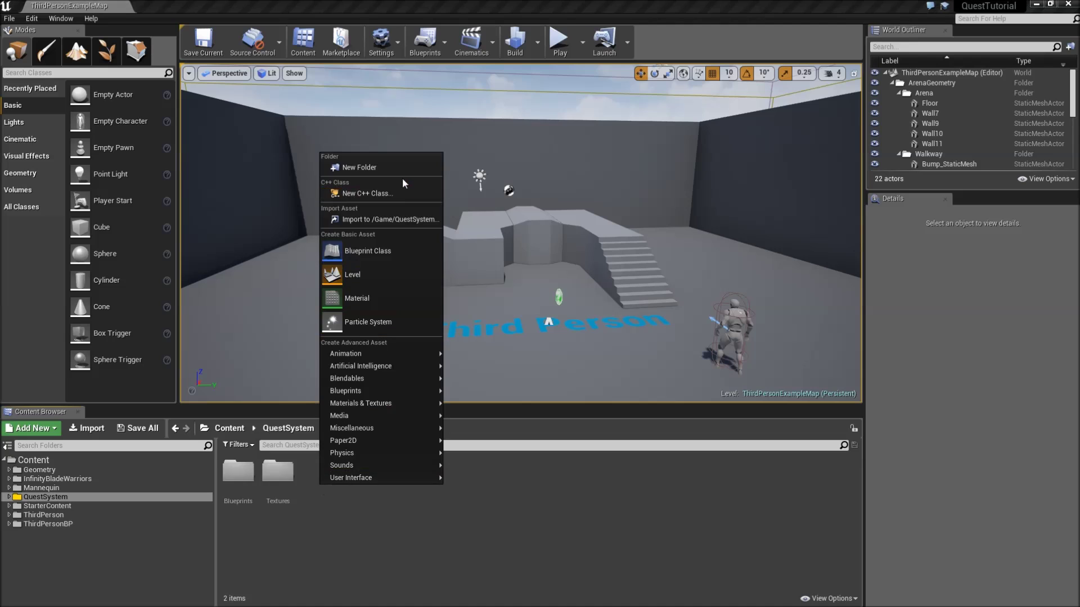
left_click(359, 167)
type("Audio")
key("Return")
right_click(365, 485)
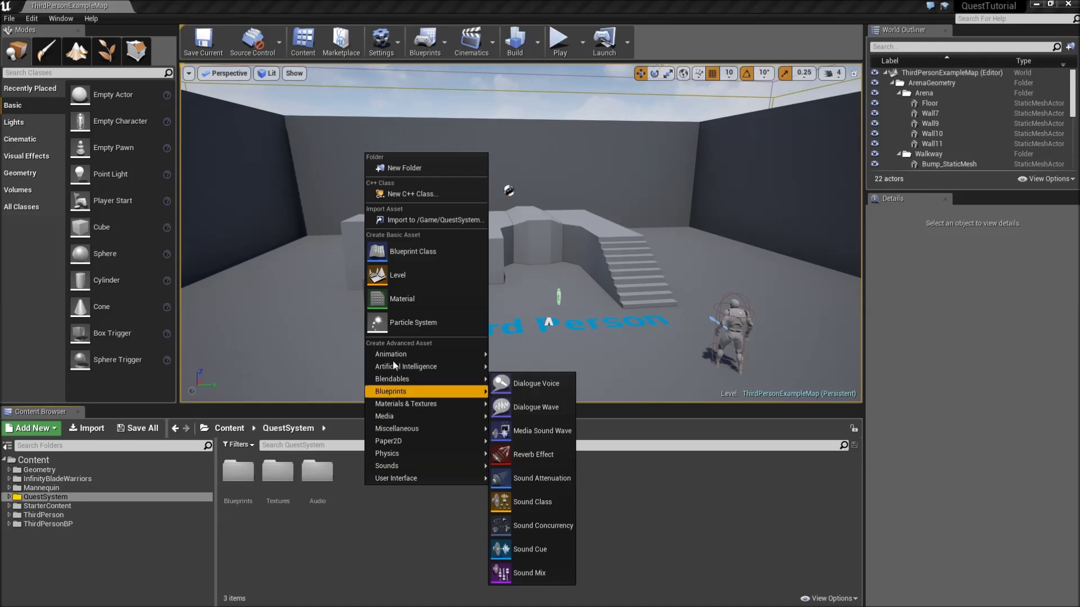
left_click(404, 168)
type("Widgets")
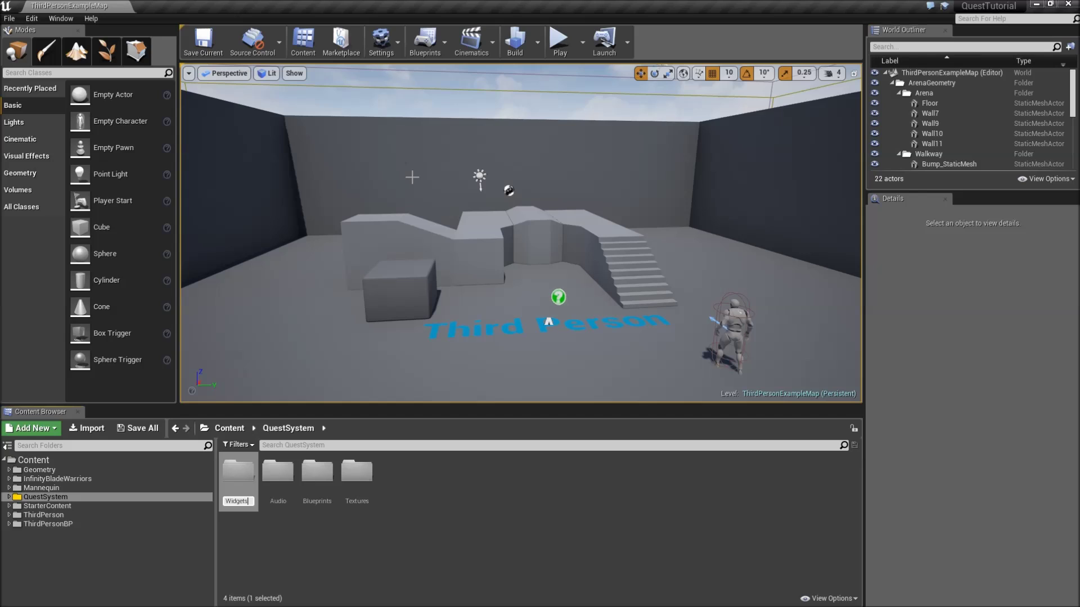
key("Return")
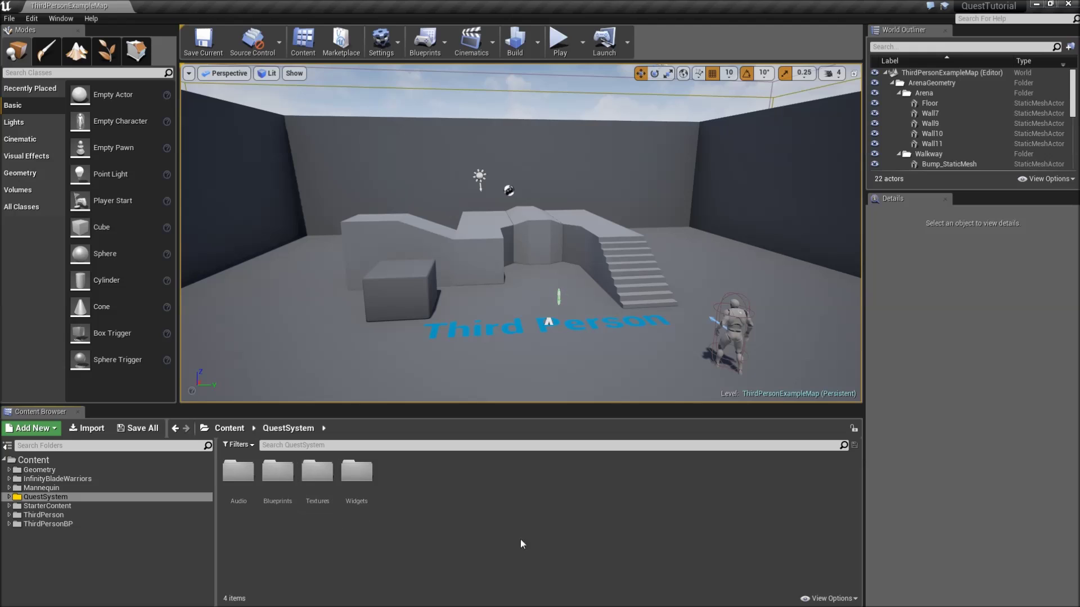
Give the Blueprints folder in QuestSystem a new blue color
right_click(279, 476)
mouse_move(325, 366)
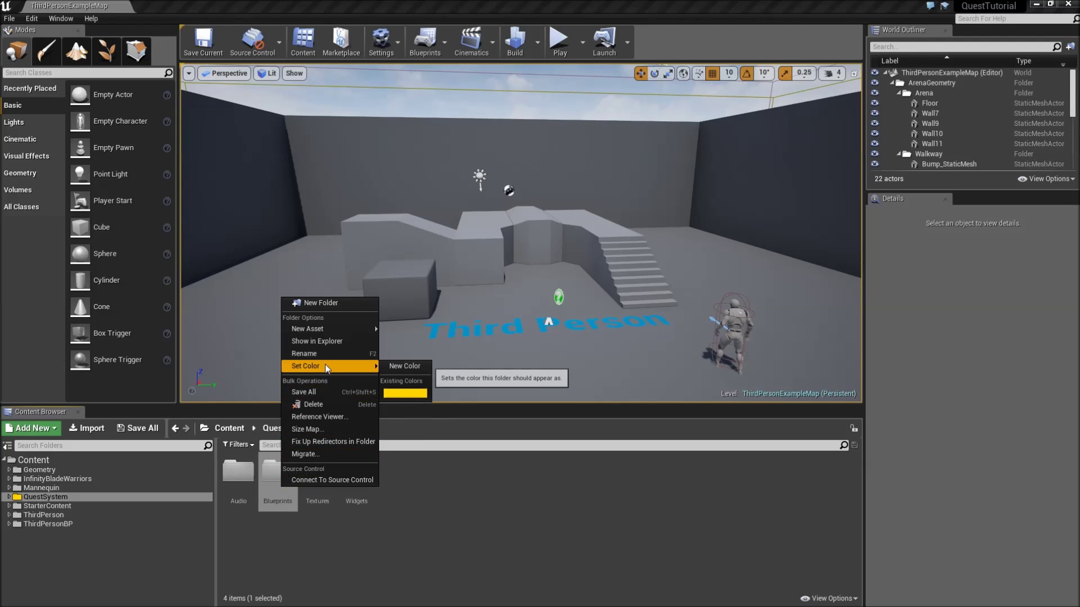
left_click(400, 365)
mouse_move(444, 344)
left_mouse_down()
mouse_move(428, 324)
mouse_move(446, 347)
left_mouse_up()
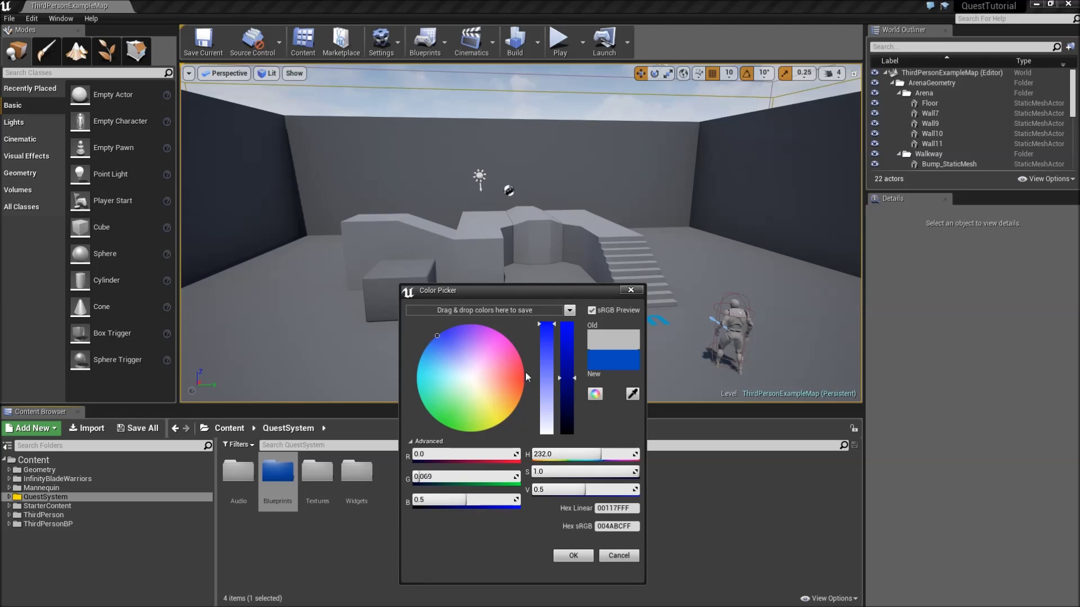
left_click(572, 555)
Give the Widgets folder in QuestSystem a new pinkish-purple color
left_click(356, 475)
right_click(365, 483)
mouse_move(388, 376)
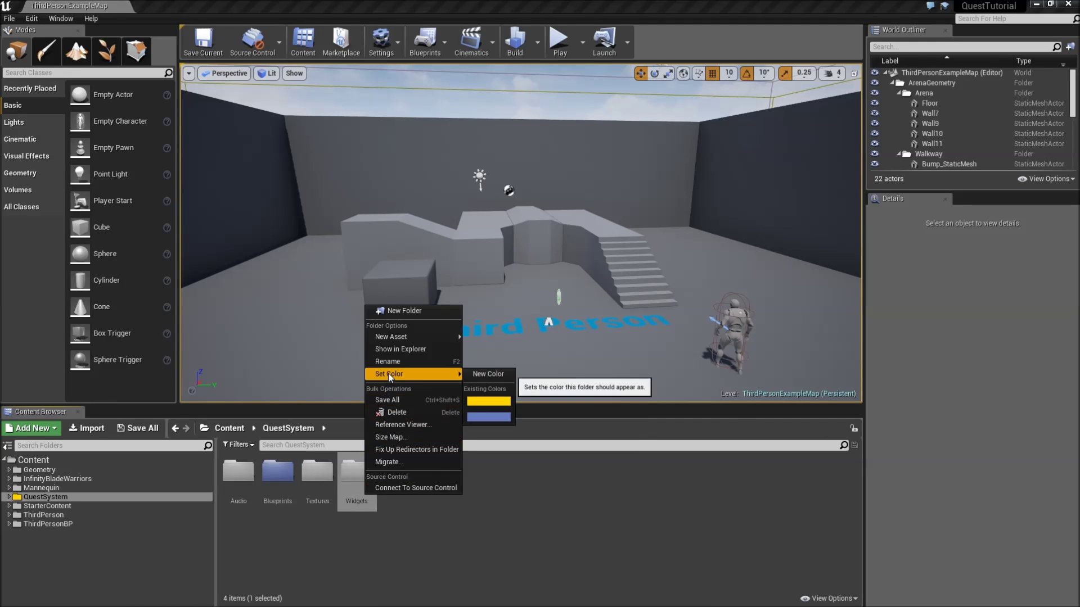
left_click(488, 374)
mouse_move(582, 349)
left_mouse_down()
mouse_move(578, 363)
mouse_move(583, 336)
left_mouse_up()
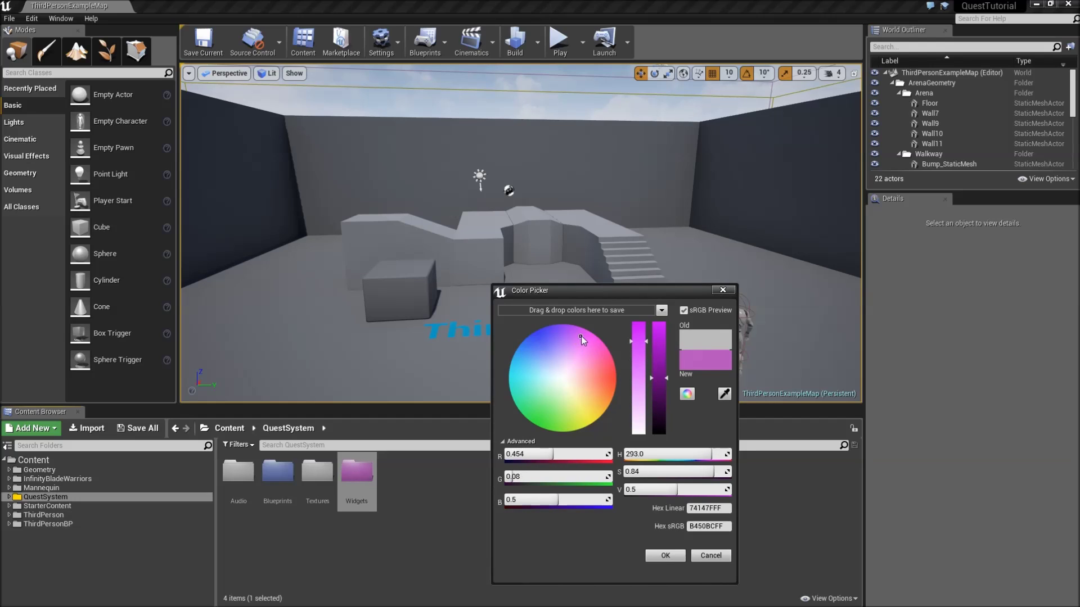
left_click(649, 555)
left_click(445, 473)
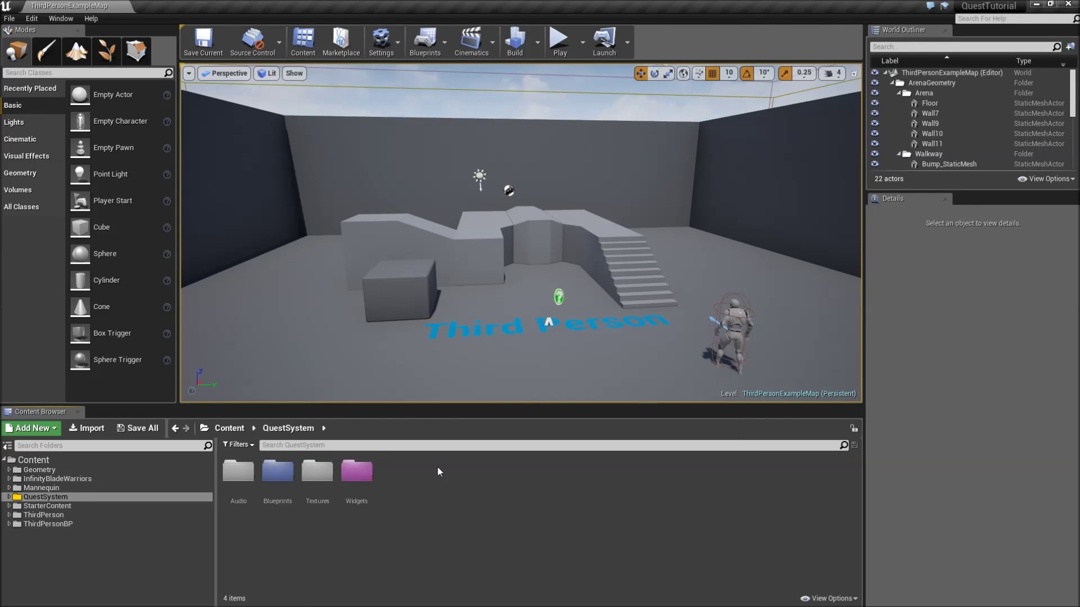
Create a folder named Characters inside QuestSystem > Blueprints
double_click(278, 472)
right_click(277, 483)
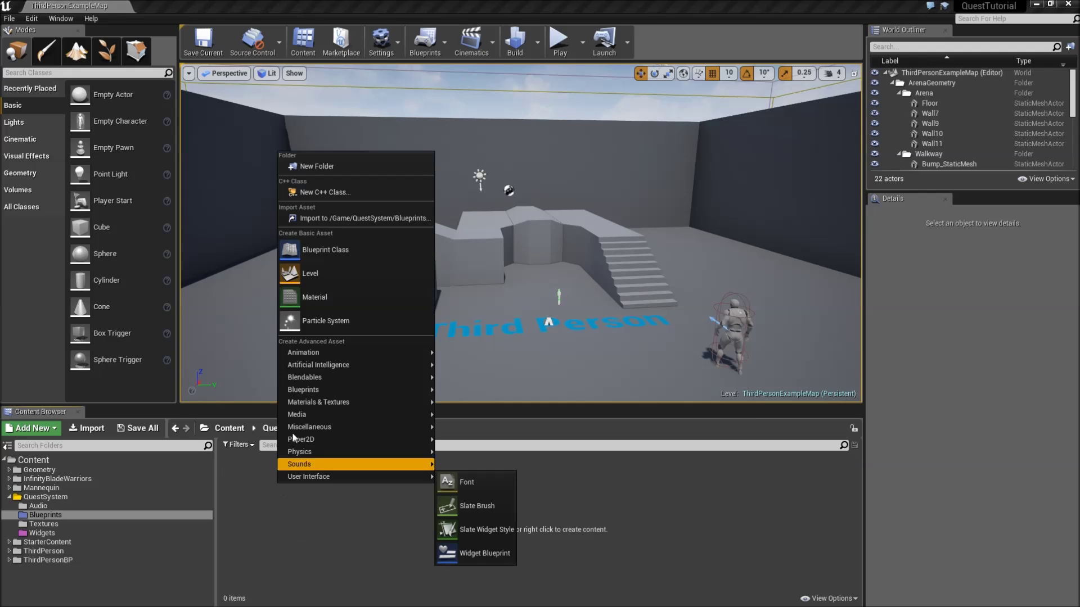
left_click(360, 170)
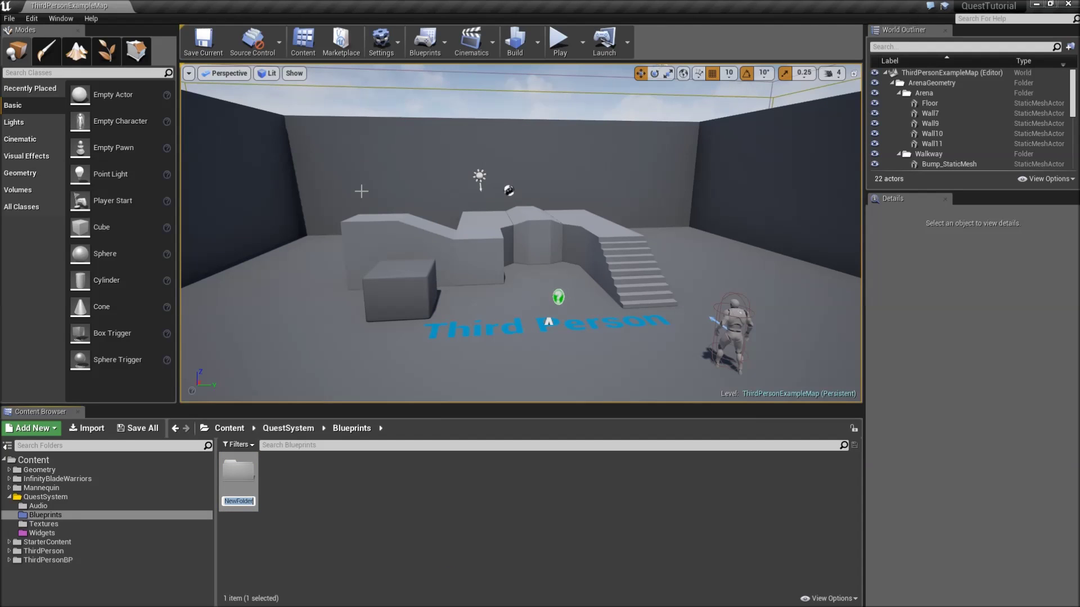
type("Characters")
key("Return")
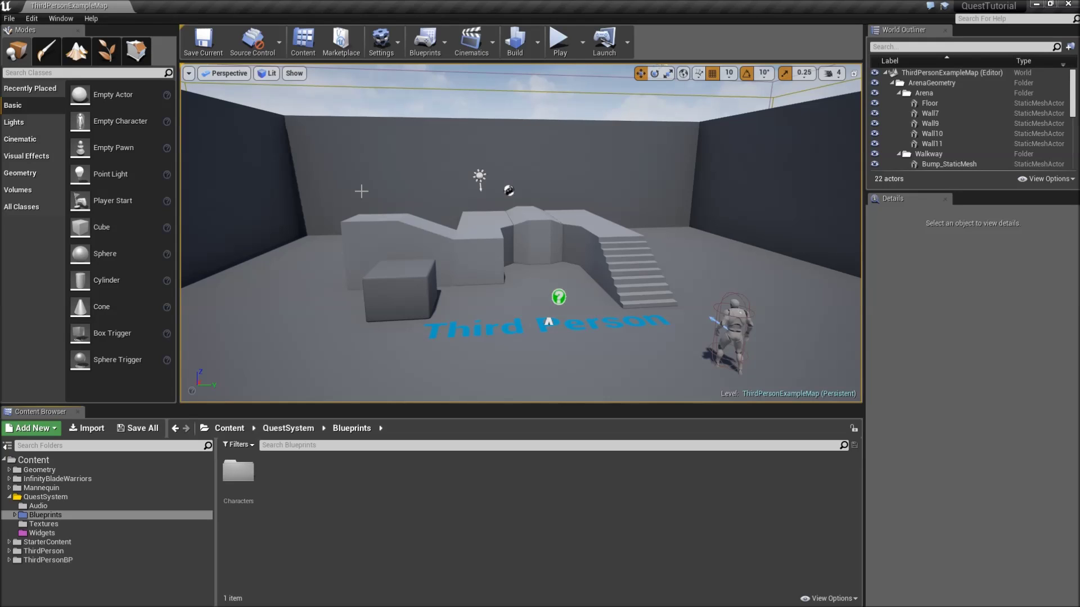
Move the ThirdPersonCharacter blueprint from ThirdPersonBP > Blueprints to QuestSystem > Blueprints > Characters
double_click(120, 560)
double_click(243, 495)
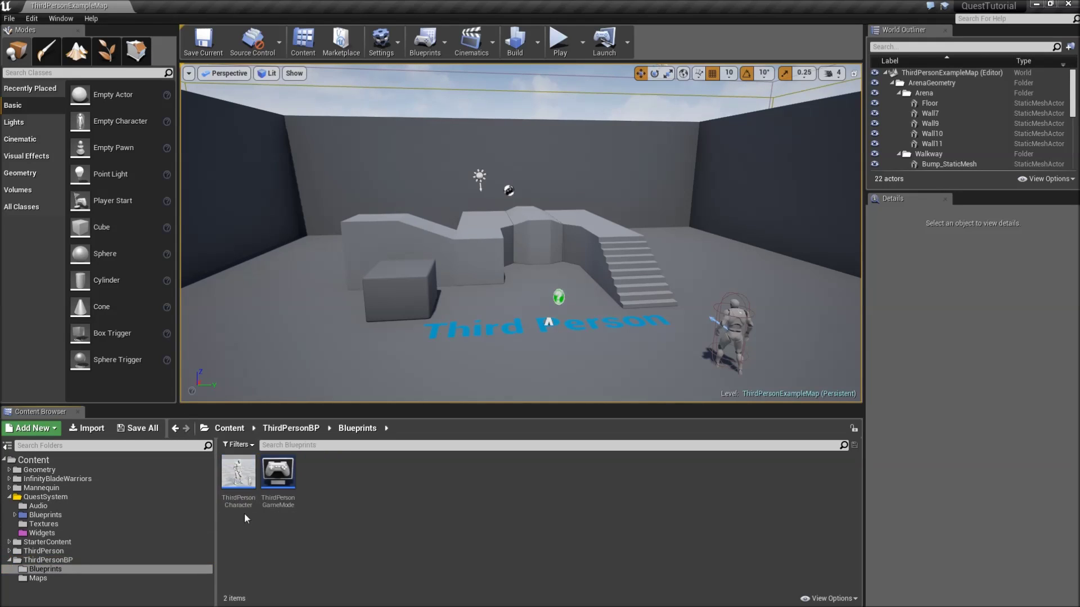
left_click(243, 501)
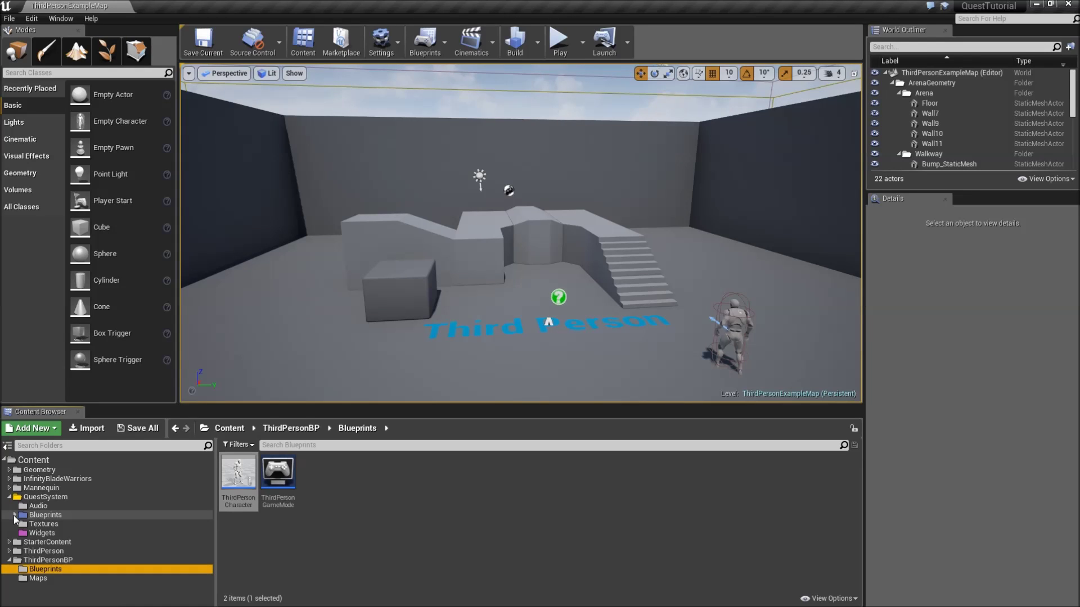
left_click(16, 517)
left_click_drag(238, 478, 102, 526)
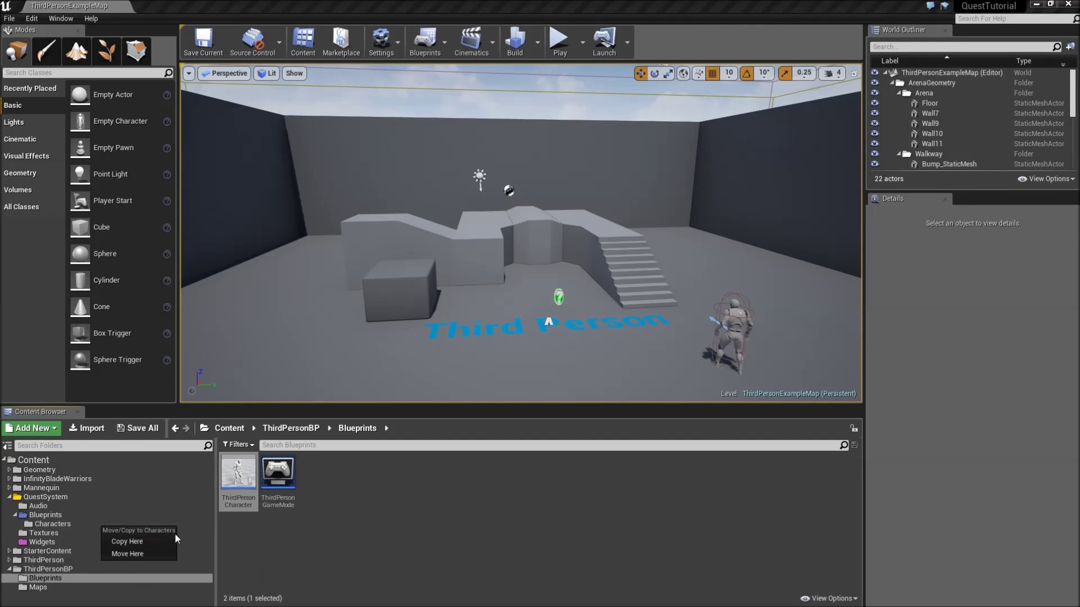
left_click(153, 555)
Go to QuestSystem > Blueprints > Characters, save the current level and open the ThirdPersonCharacter blueprint
left_click(90, 527)
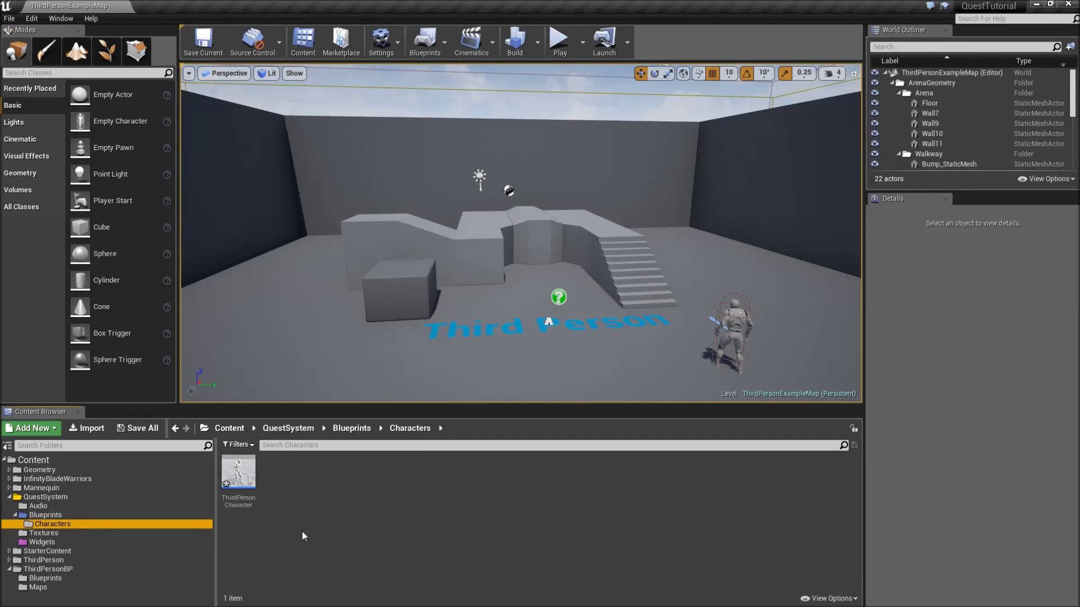
key("ctrl+s")
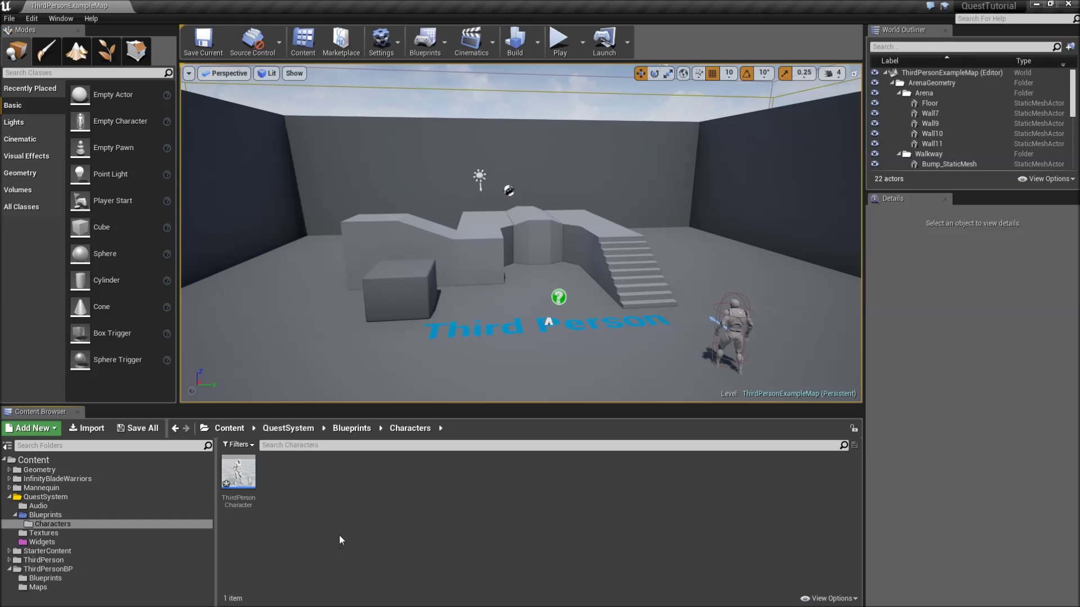
double_click(239, 472)
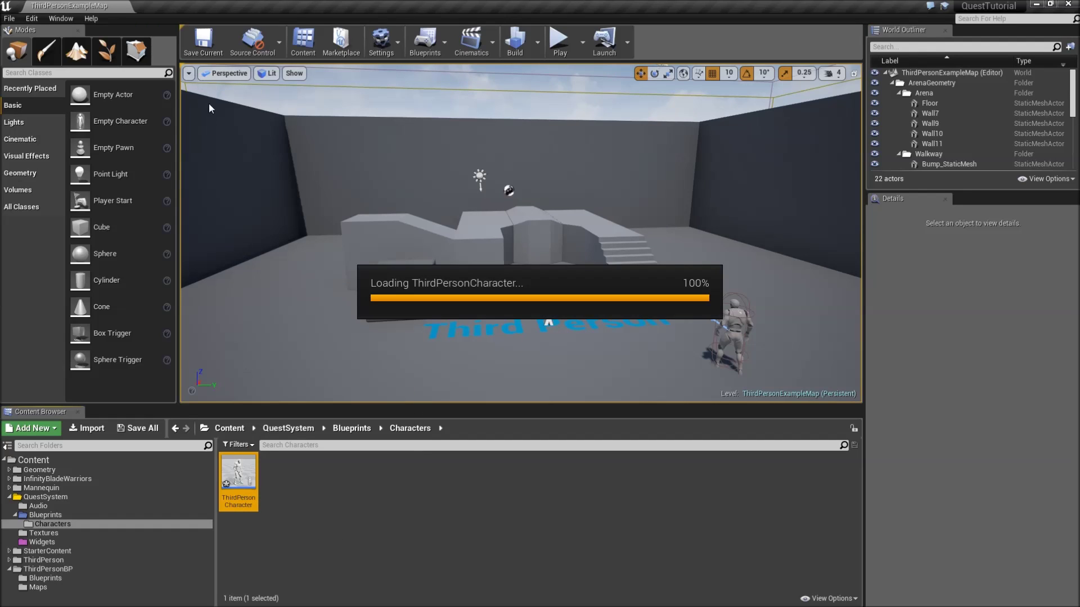
Create a folder named Effects inside QuestSystem > Audio
left_click(75, 506)
right_click(248, 523)
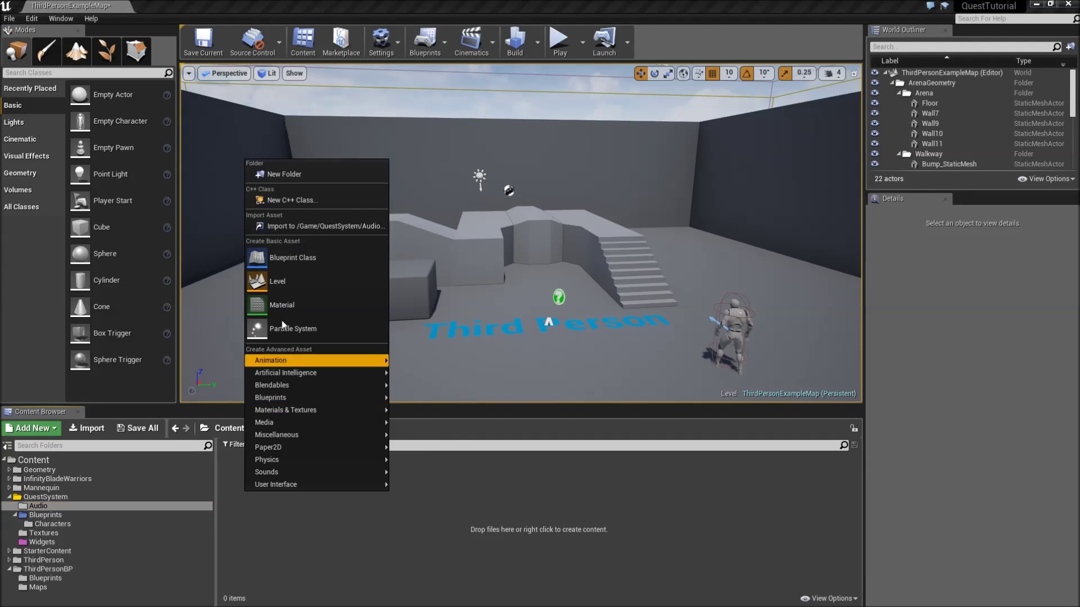
left_click(305, 179)
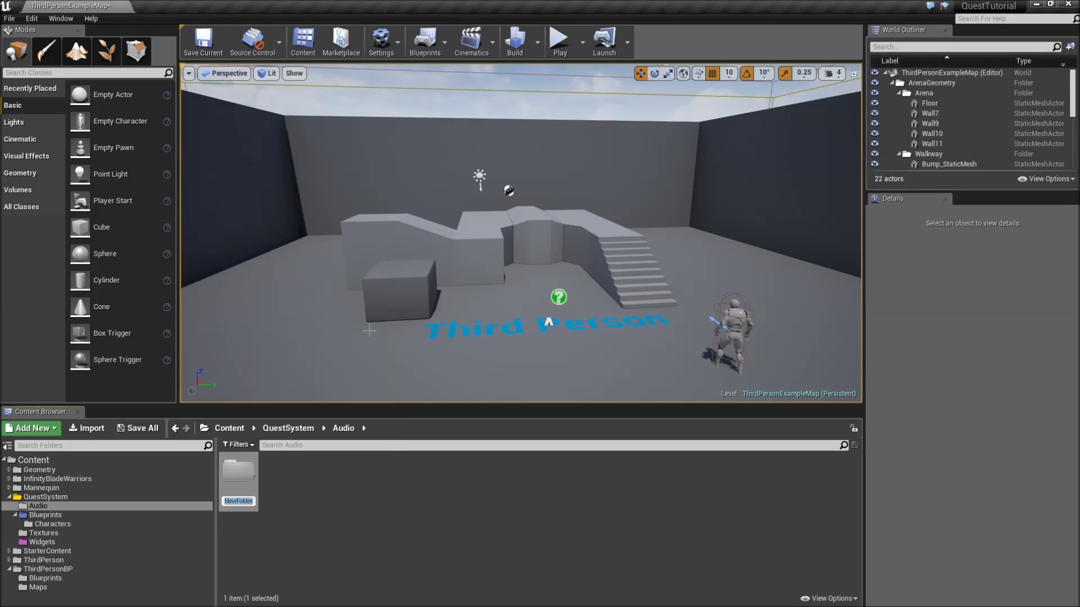
type("Effects")
key("Return")
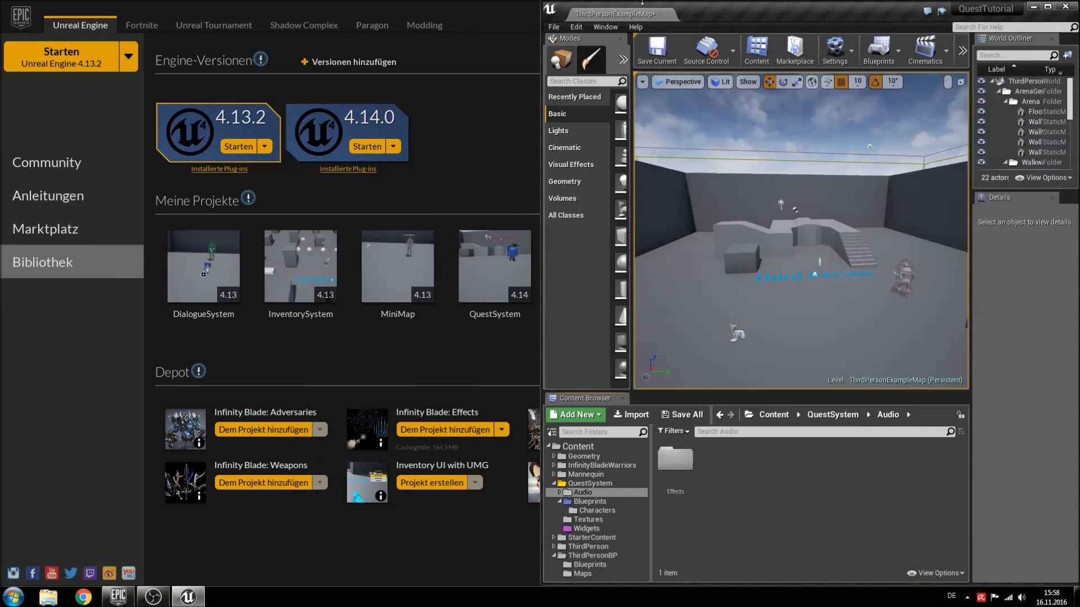
Minimize the Epic Games Launcher and open the desktop folder QuestPack_V1 side by side with the Unreal Editor
left_click(496, 24)
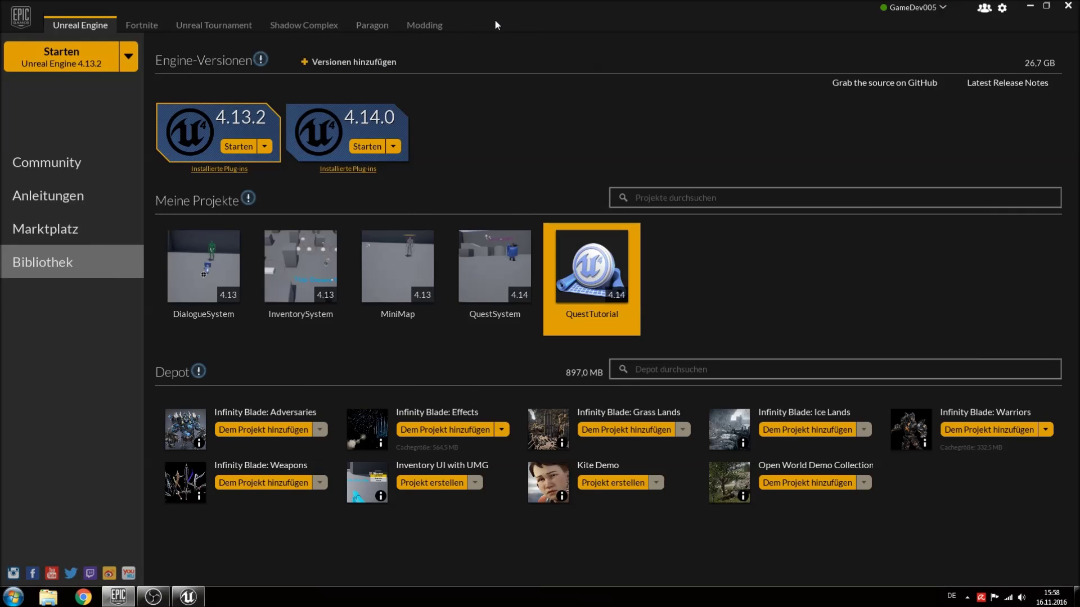
left_click(1031, 6)
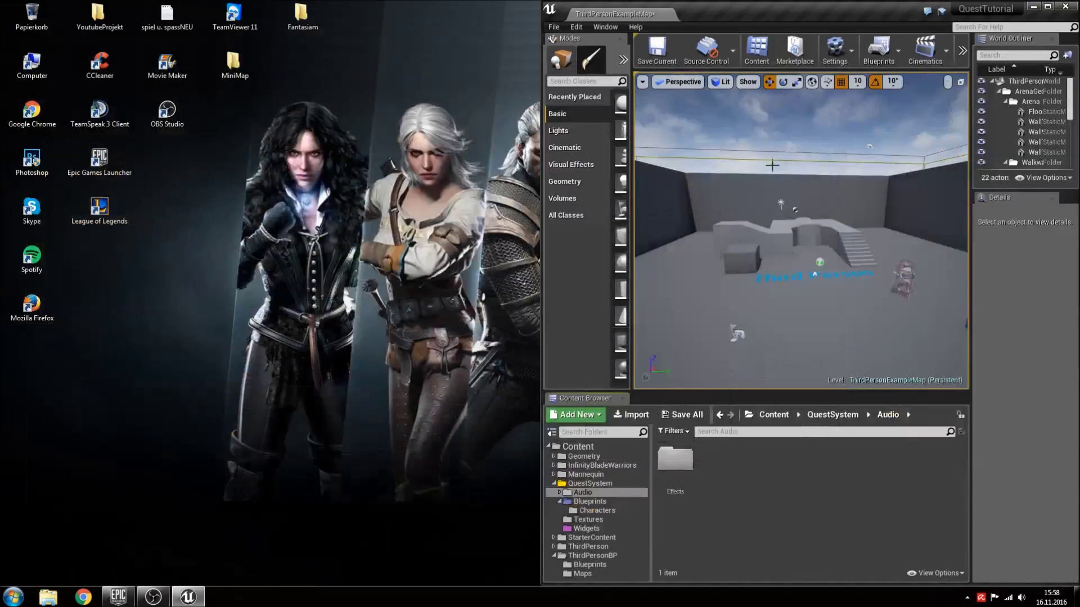
left_click(235, 161)
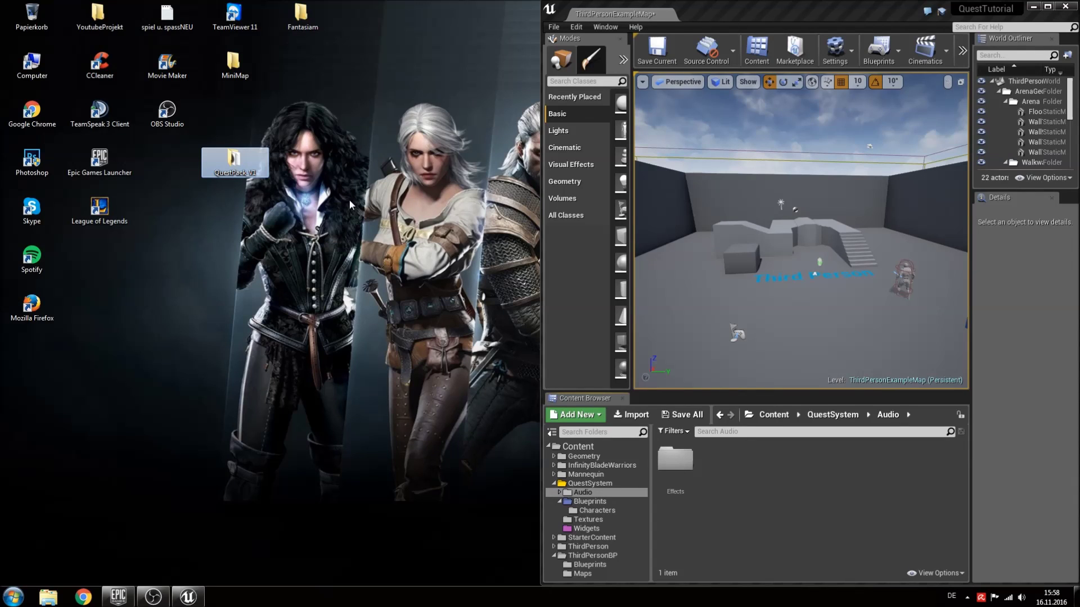
double_click(240, 167)
key("super+Left")
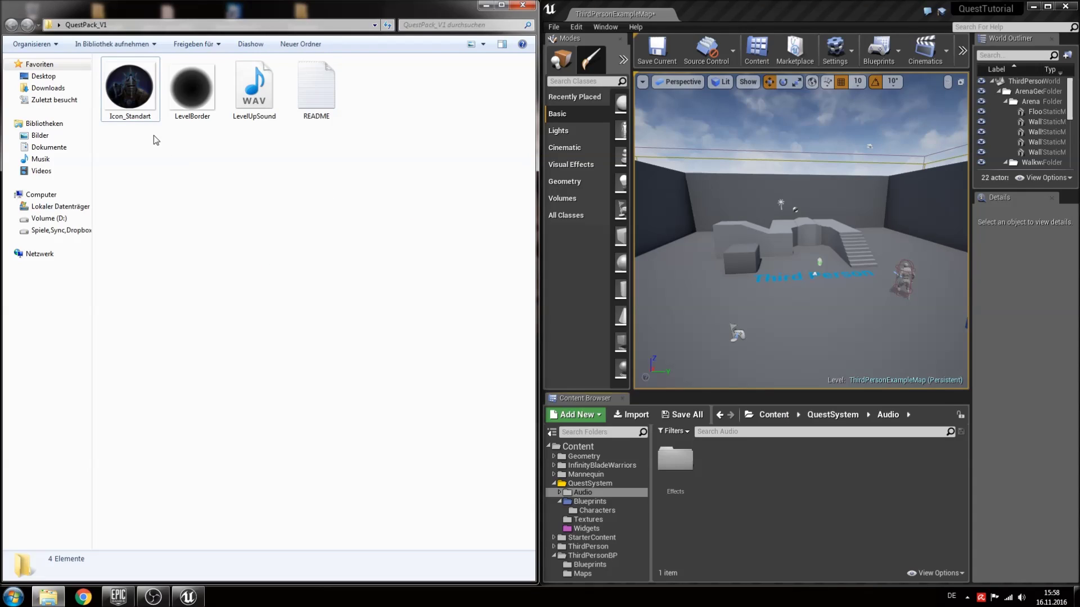
Import the Icon_Standart and LevelBorder images from QuestPack_V1 into the QuestSystem > Widgets folder
left_click(131, 101)
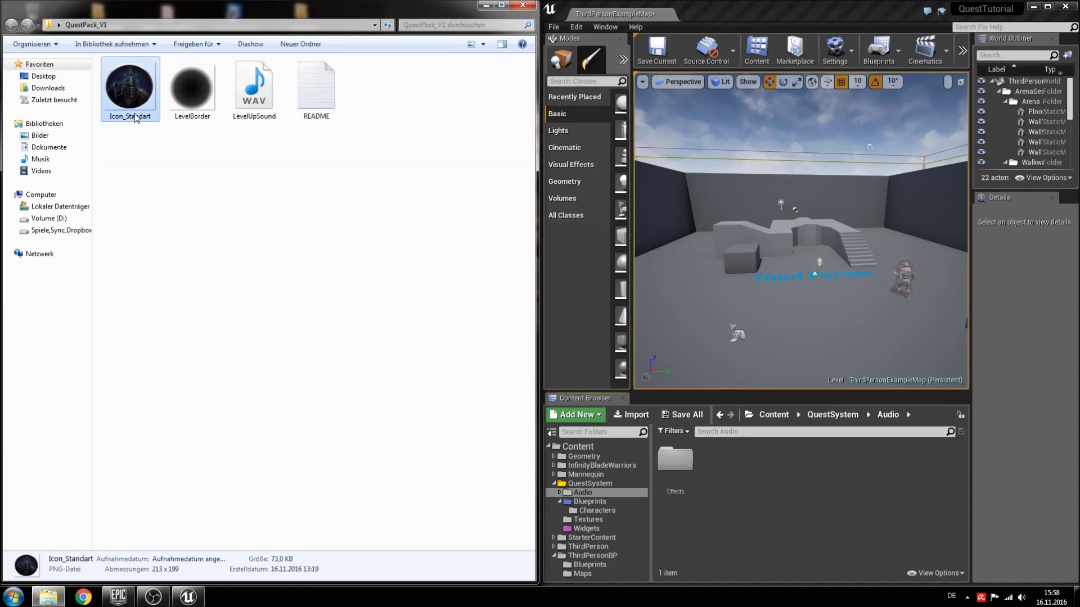
left_click(198, 117, "ctrl")
left_click_drag(195, 104, 601, 531)
Bulk edit the Icon_Standart and LevelBorder textures in the Property Matrix, setting their Texture Group to UI
right_click(730, 465)
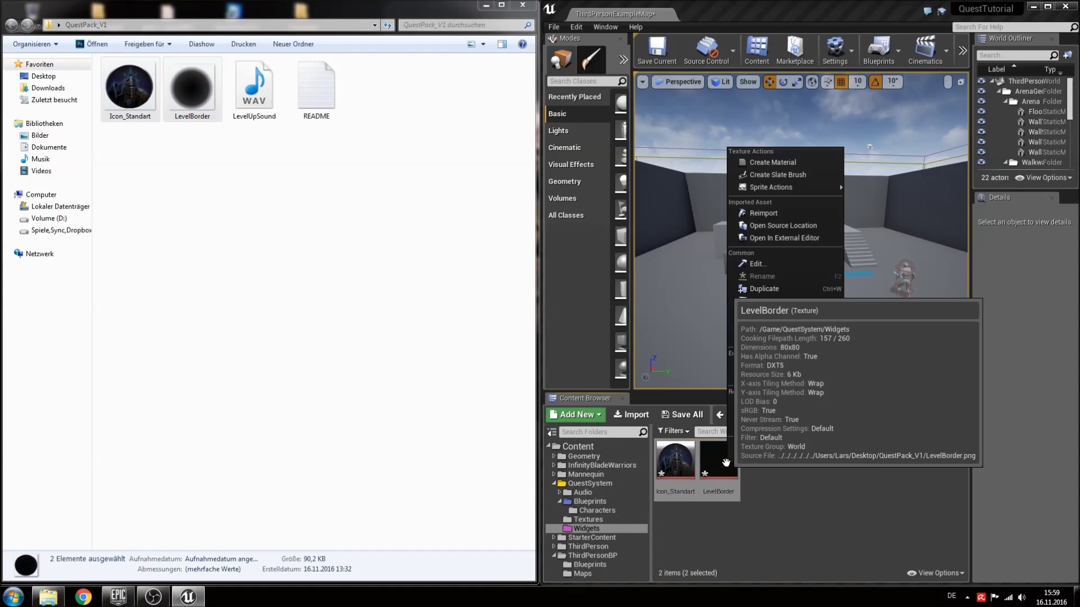
mouse_move(822, 338)
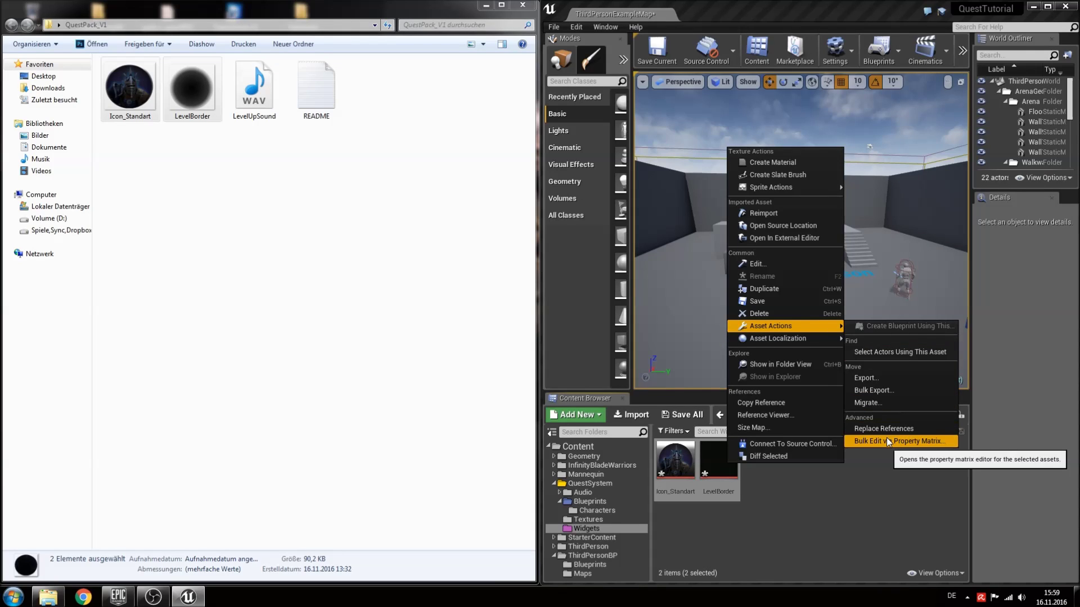
left_click(888, 440)
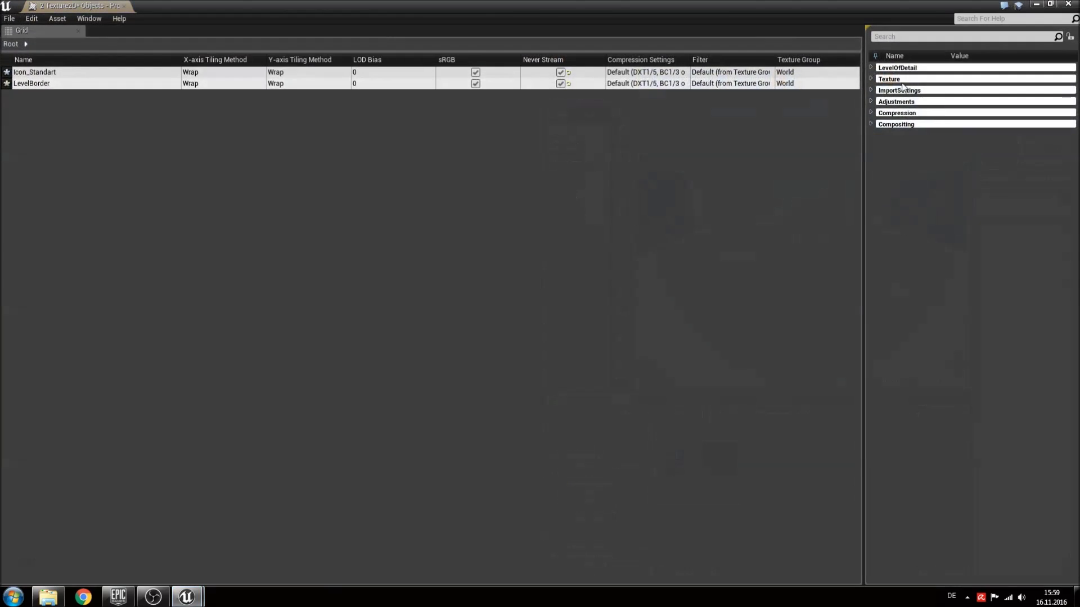
left_click(873, 68)
left_click(956, 136)
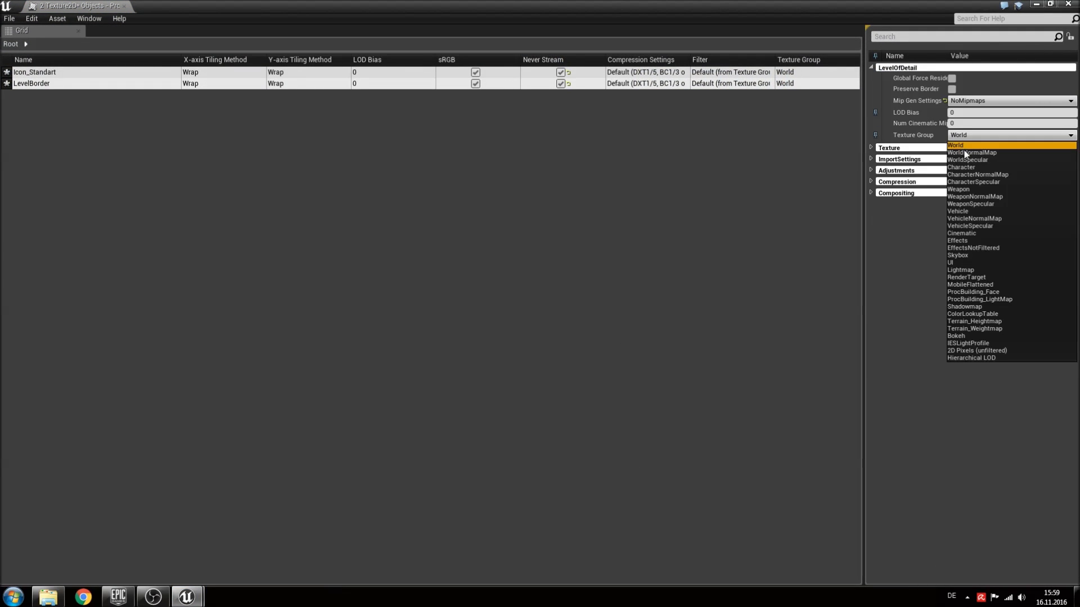
left_click(973, 262)
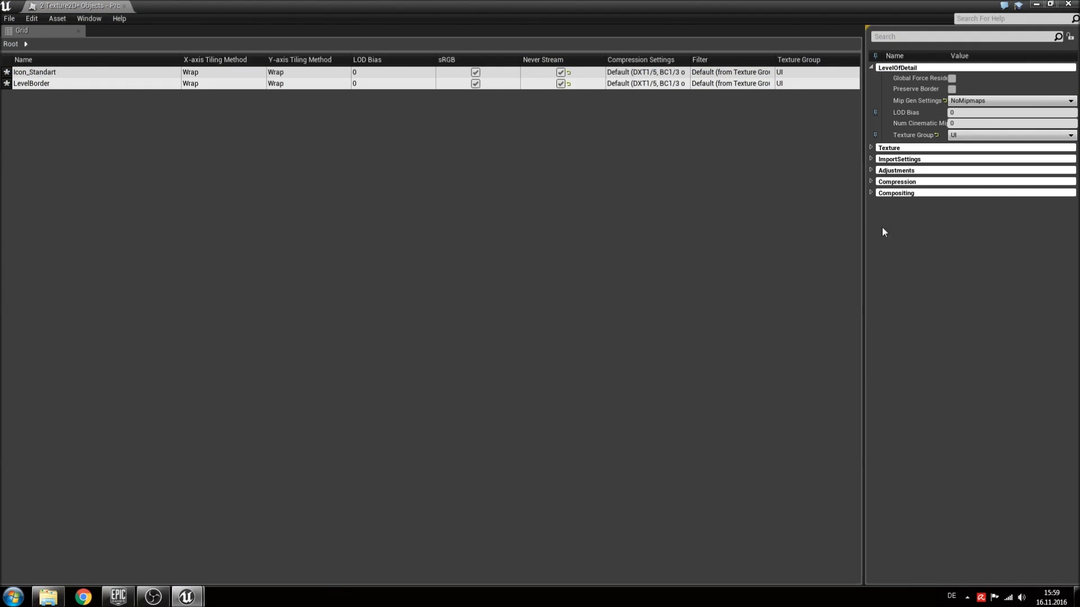
Set both textures' Compression Settings to UserInterface2D (RGBA), save them and close the Property Matrix
left_click(875, 182)
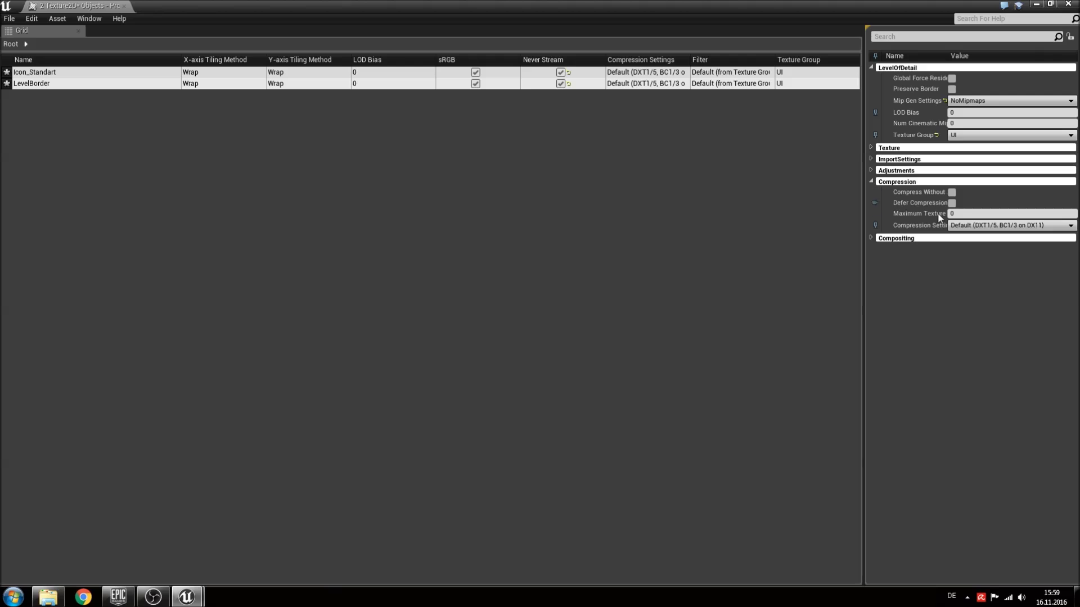
left_click(975, 227)
left_click(992, 289)
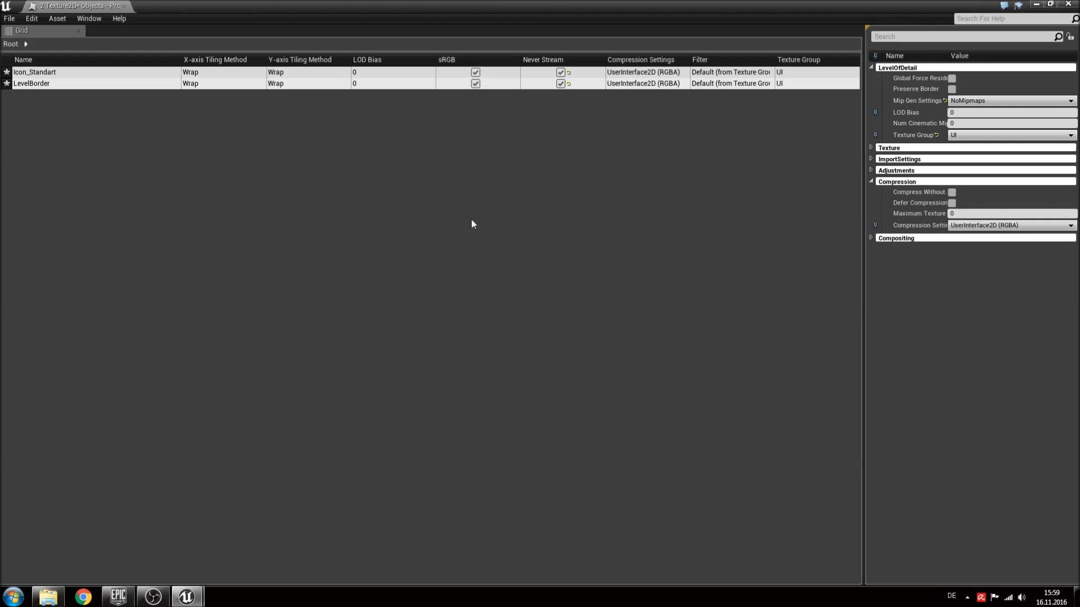
key("ctrl+s")
left_click(123, 6)
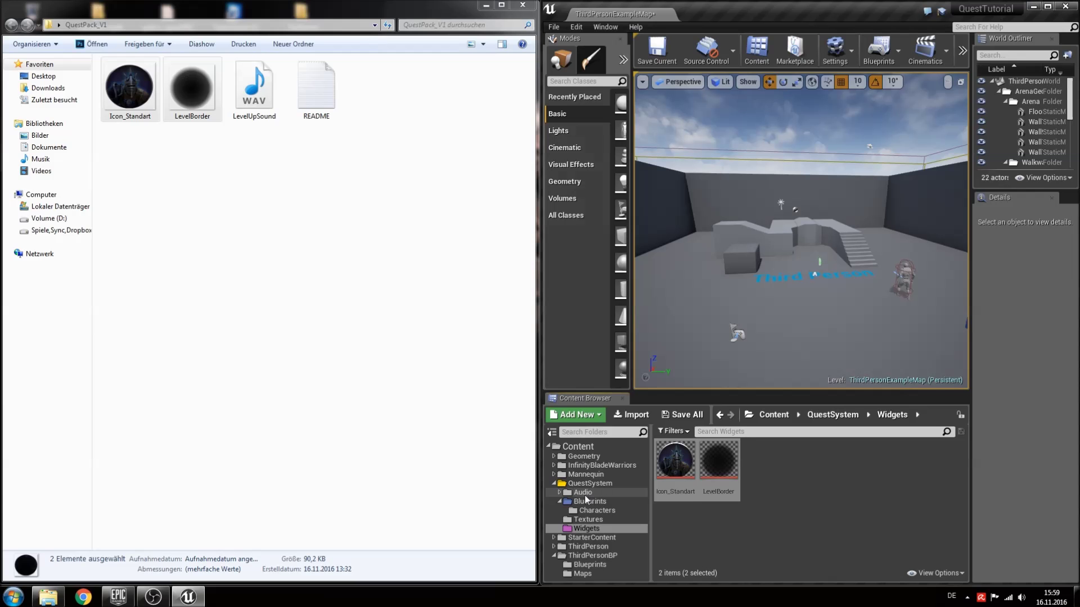
Import the LevelUpSound WAV file from QuestPack_V1 into the QuestSystem > Audio > Effects folder
left_click(561, 494)
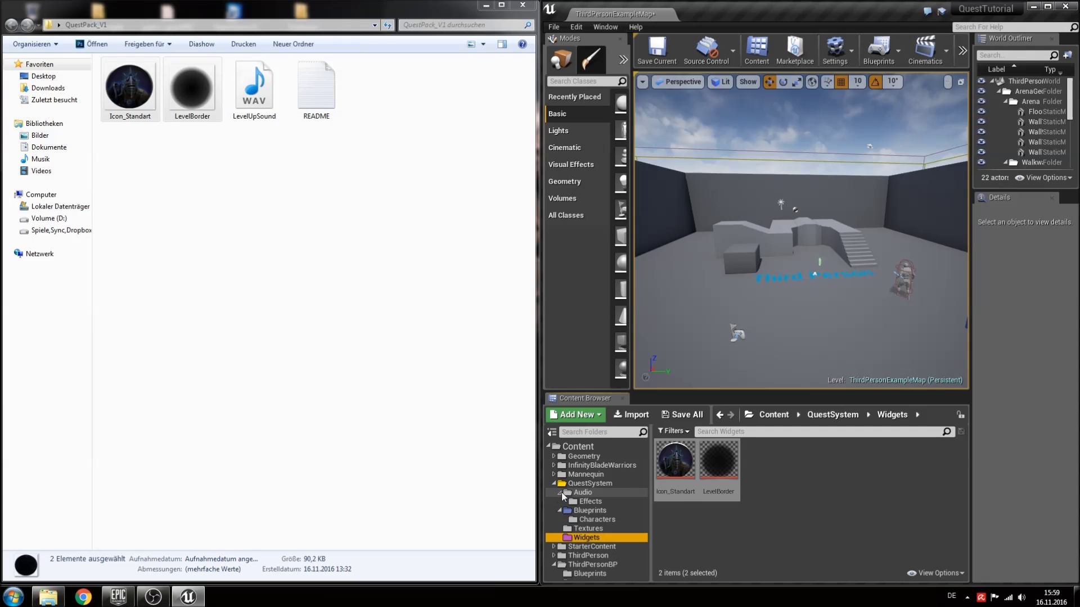
left_click(294, 202)
left_click_drag(252, 116, 599, 502)
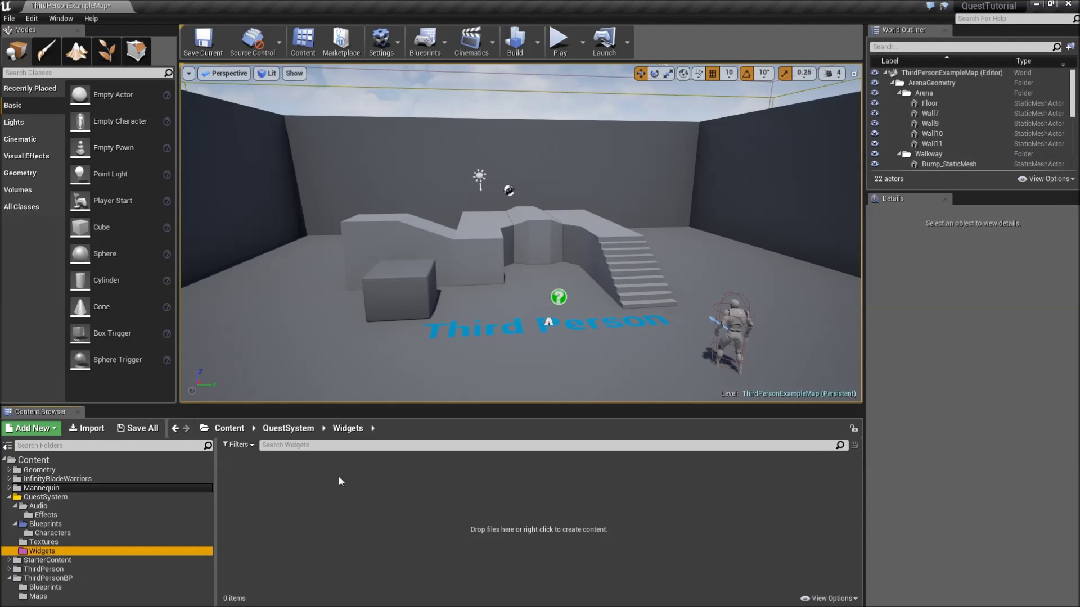
Create a Widget Blueprint named MainWidget in the QuestSystem > Widgets folder
left_click(265, 493)
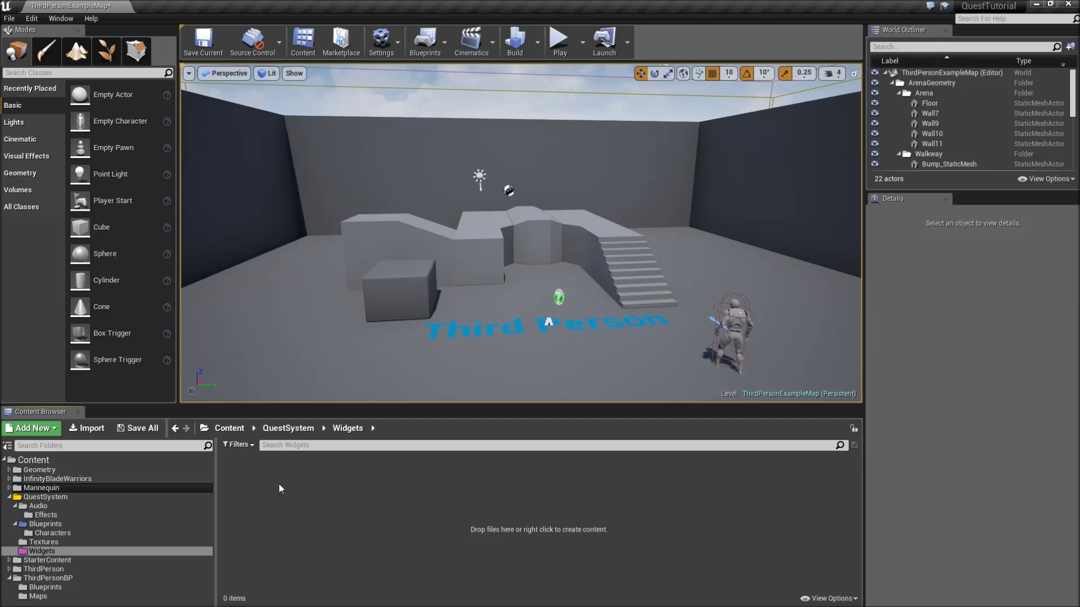
right_click(295, 492)
mouse_move(376, 481)
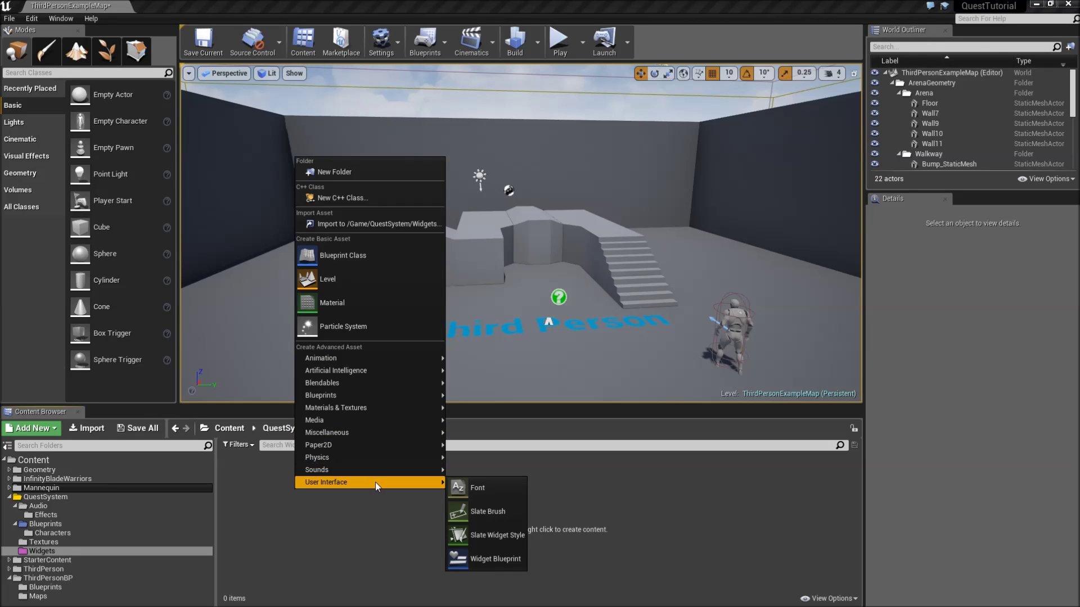
left_click(495, 559)
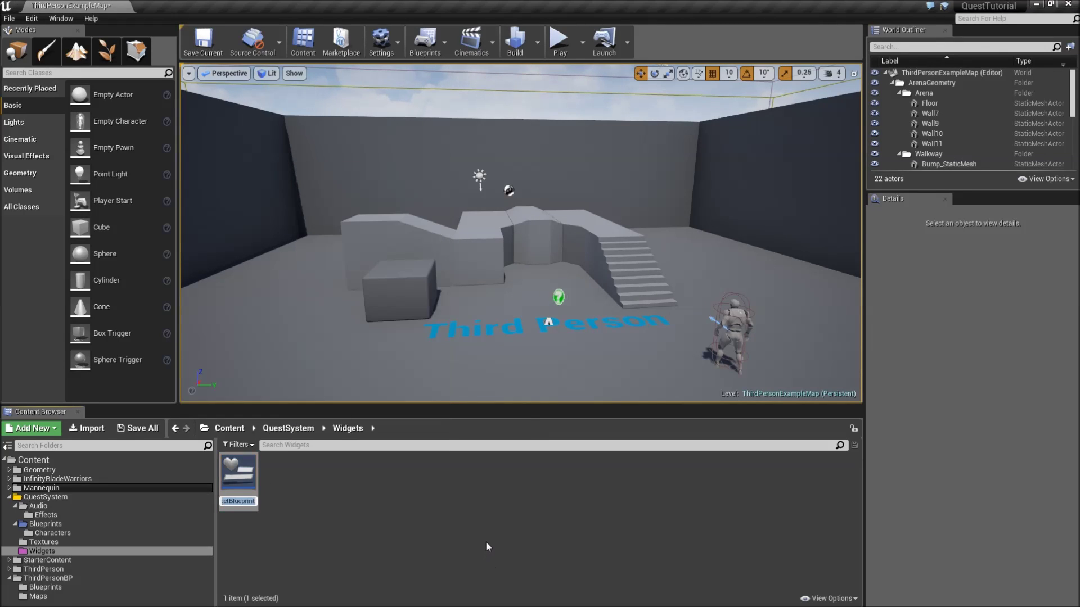
type("M")
key("Return")
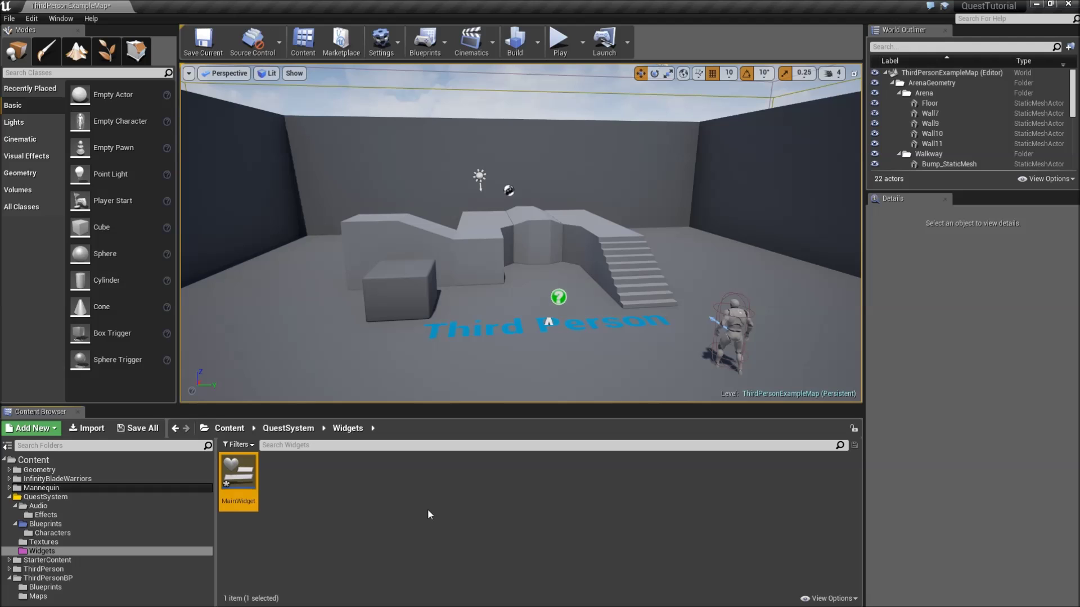
Go to QuestSystem > Blueprints > Characters and open the ThirdPersonCharacter blueprint
double_click(45, 497)
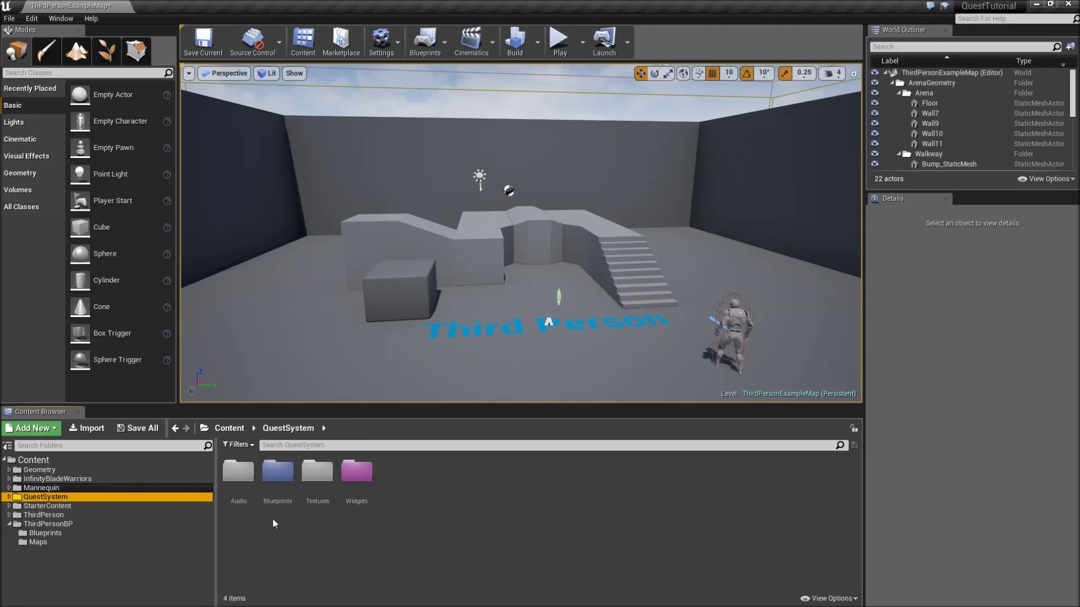
double_click(277, 473)
double_click(241, 503)
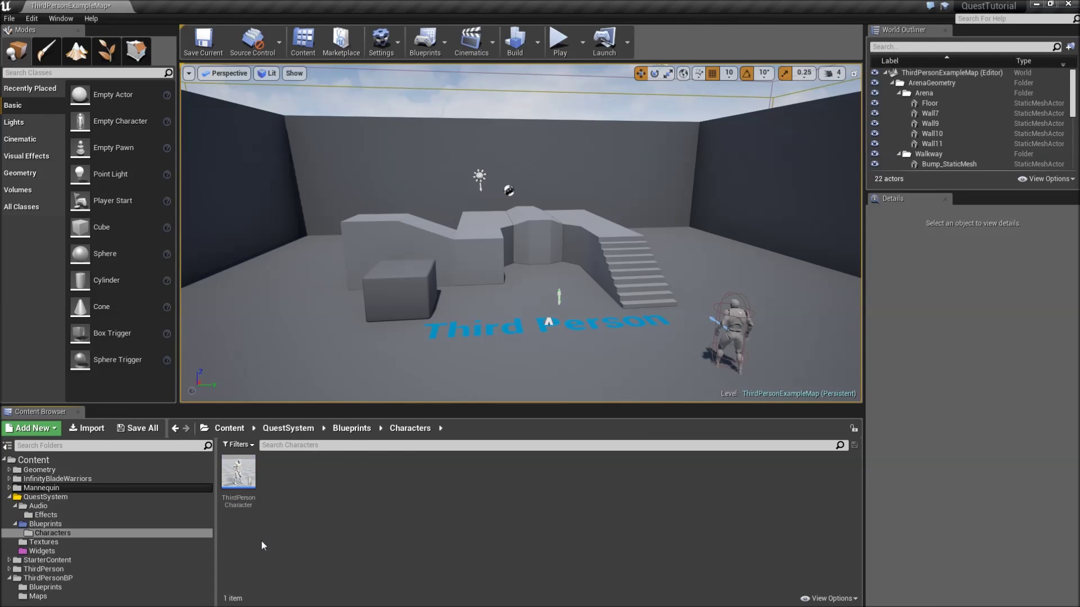
left_click(239, 504)
double_click(239, 505)
Add an Event BeginPlay node in the empty area above the existing input groups of the Event Graph
scroll(477, 454, "down", 4)
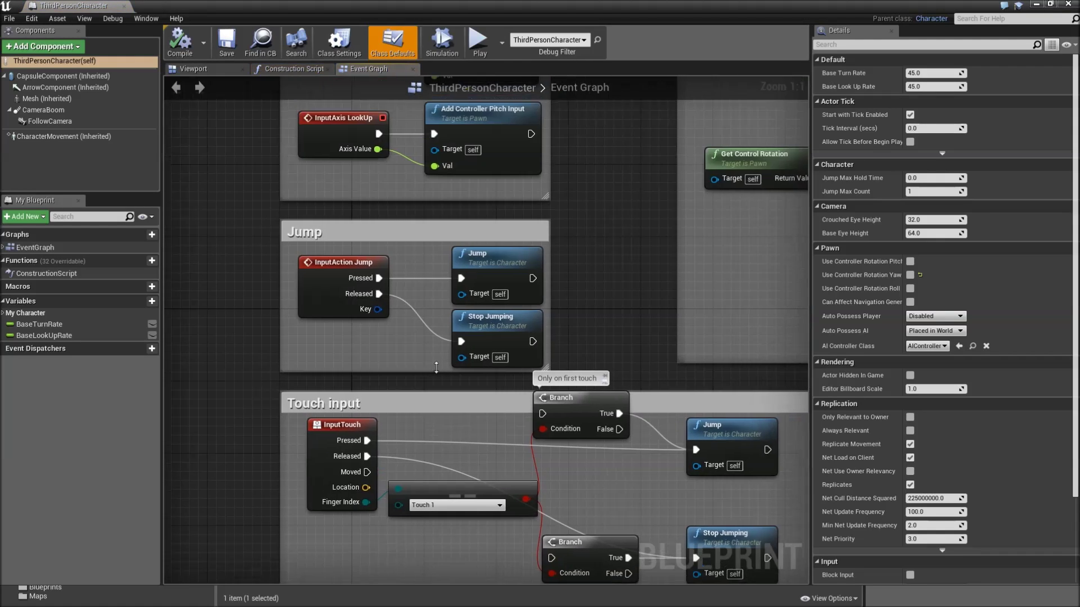
scroll(478, 455, "up", 2)
scroll(477, 454, "down", 4)
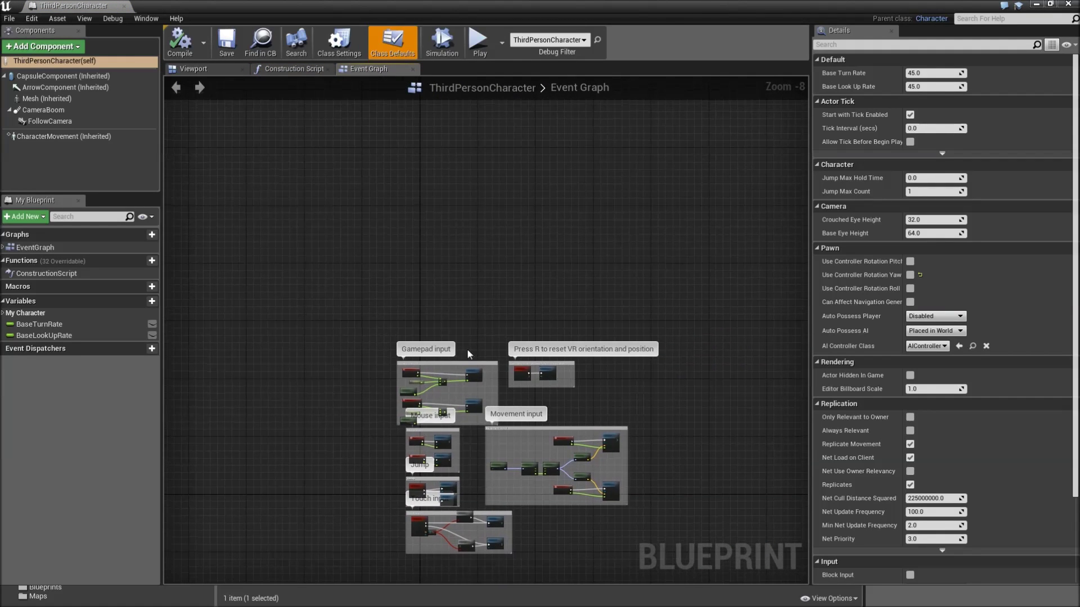
right_click(465, 260)
type("event begin")
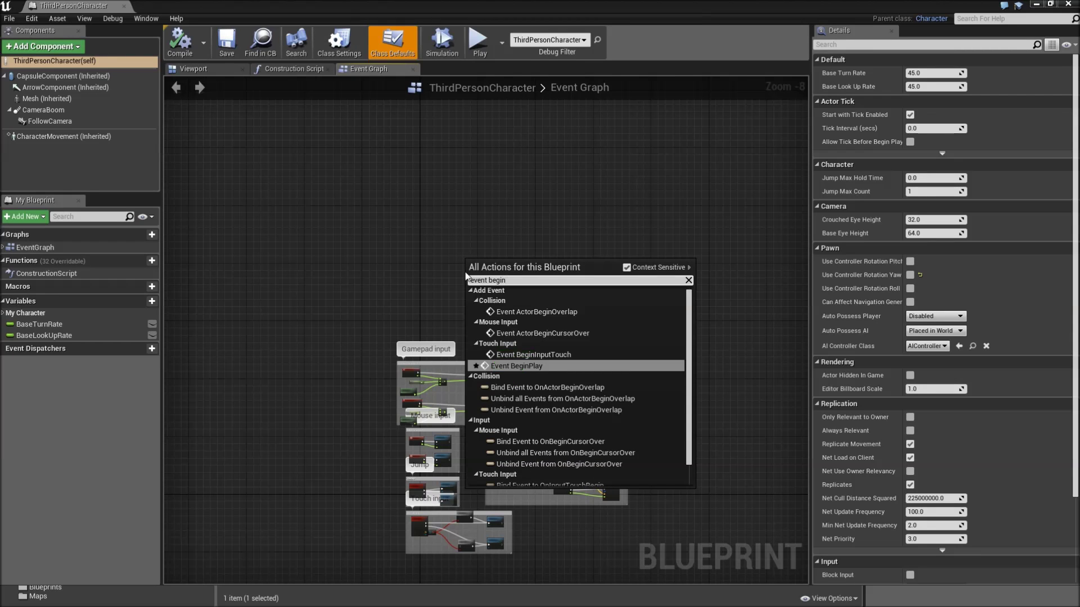
key("Return")
scroll(473, 265, "up", 8)
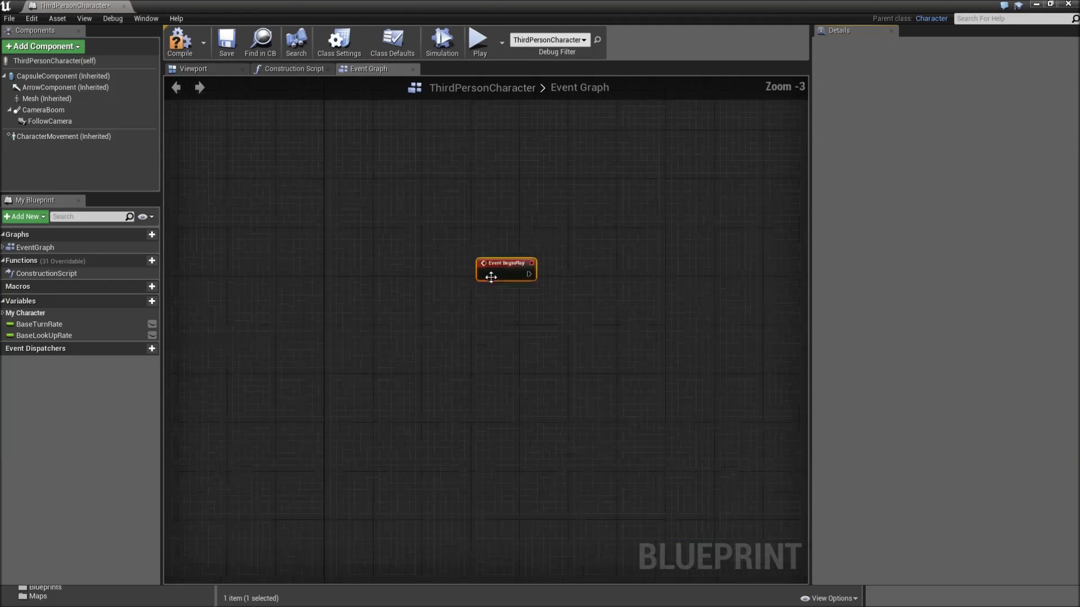
Add a Create Widget node beside Event BeginPlay and set its class to MainWidget
right_click(518, 193)
type("c")
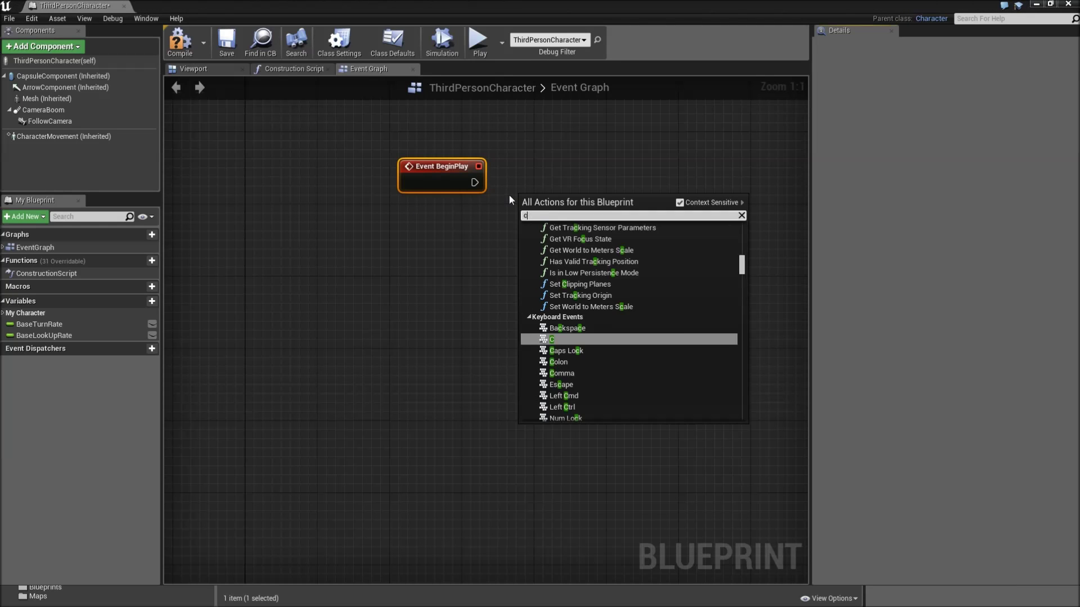
type("reate widget")
key("Return")
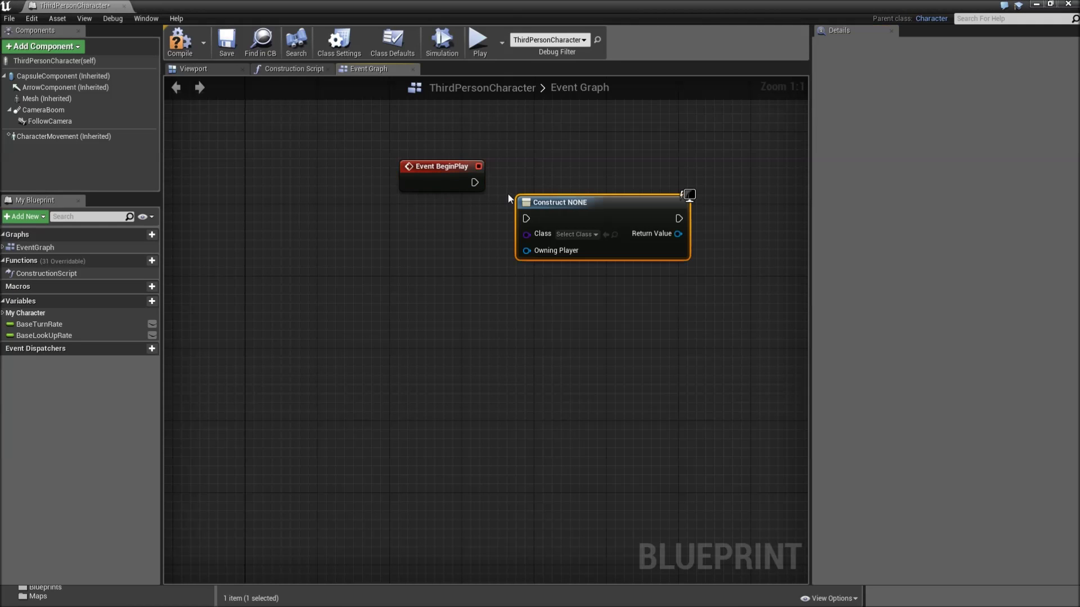
left_click(577, 234)
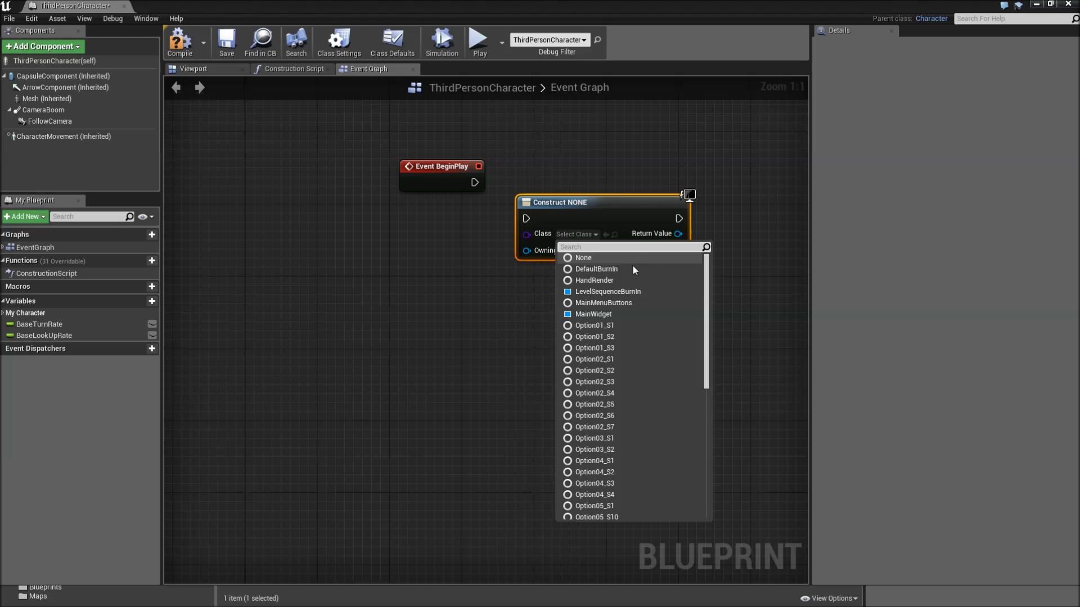
left_click(631, 313)
Promote the Create Widget node's Return Value to a variable named MainWidget
left_click_drag(679, 233, 720, 242)
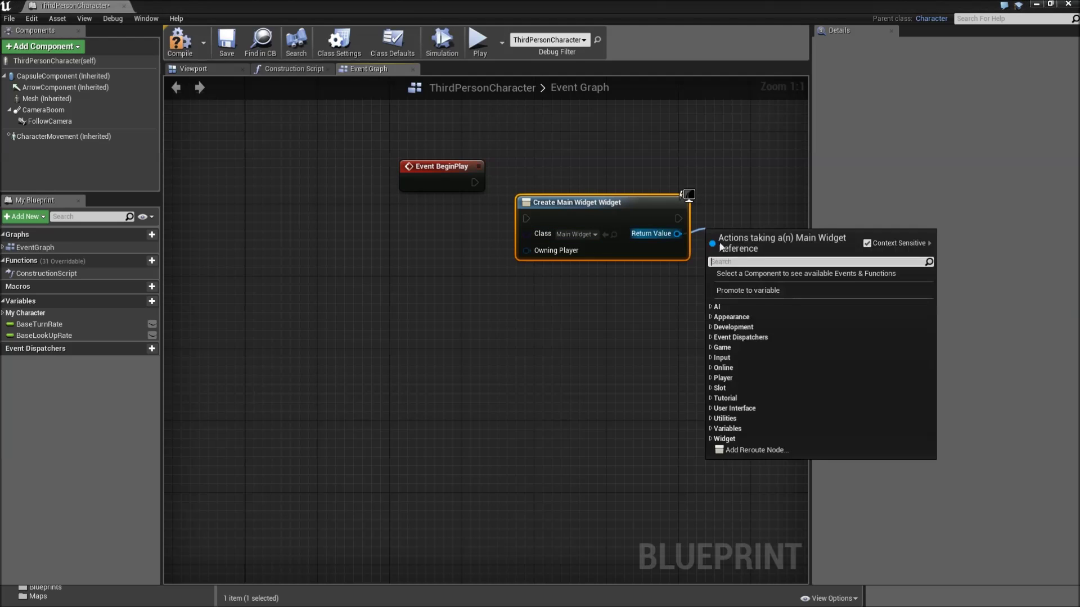
left_click(731, 262)
type("Ma")
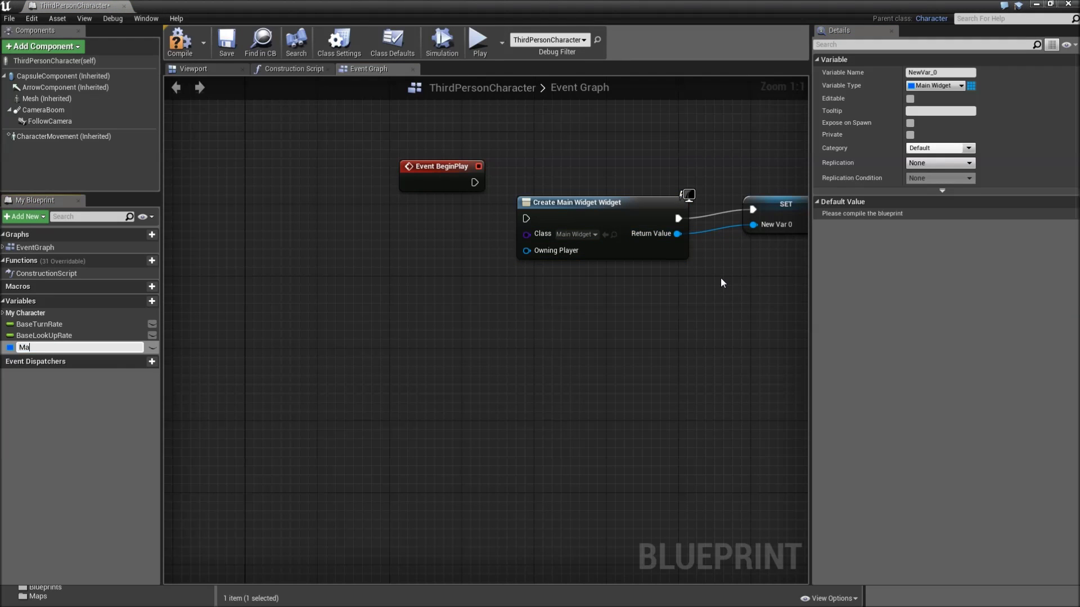
type("inWidget")
key("Return")
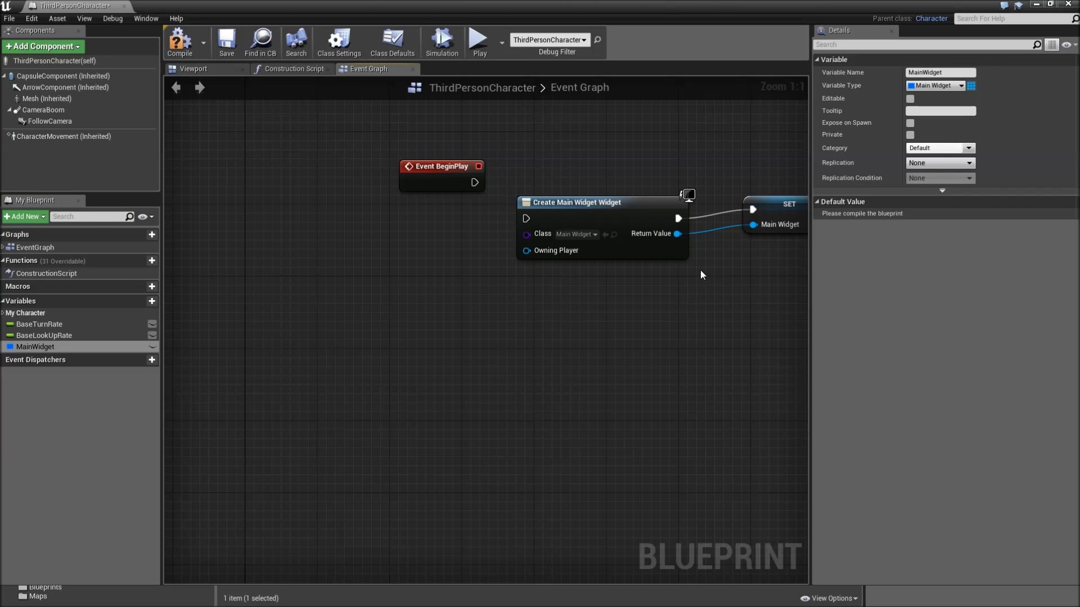
Add an Add to Viewport node from the Main Widget output of the SET node
right_click_drag(732, 264, 549, 271)
left_click_drag(641, 231, 684, 229)
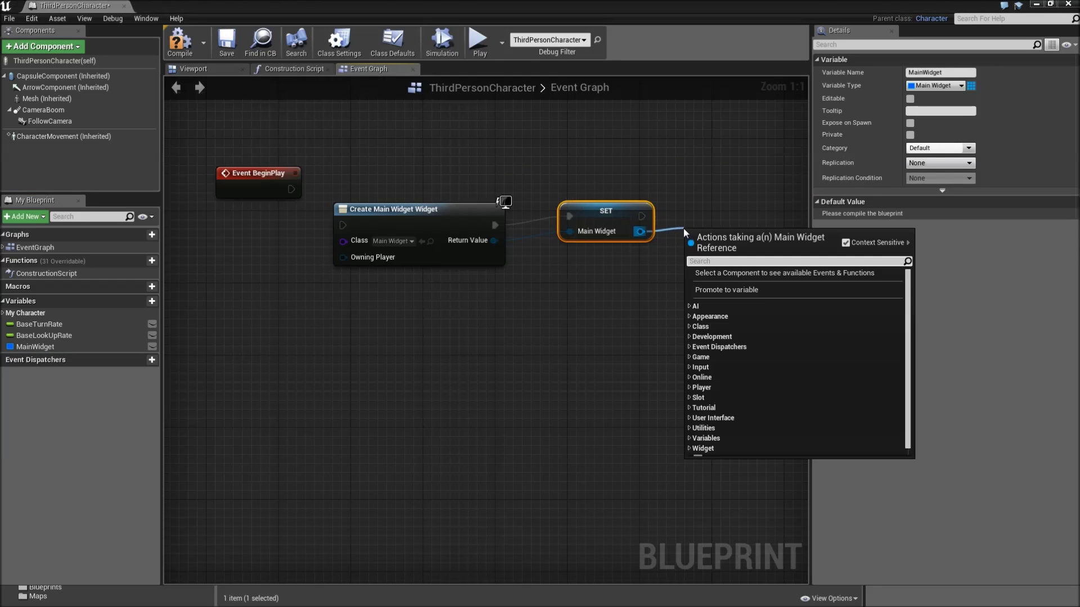
type("add")
key("Up")
key("Up")
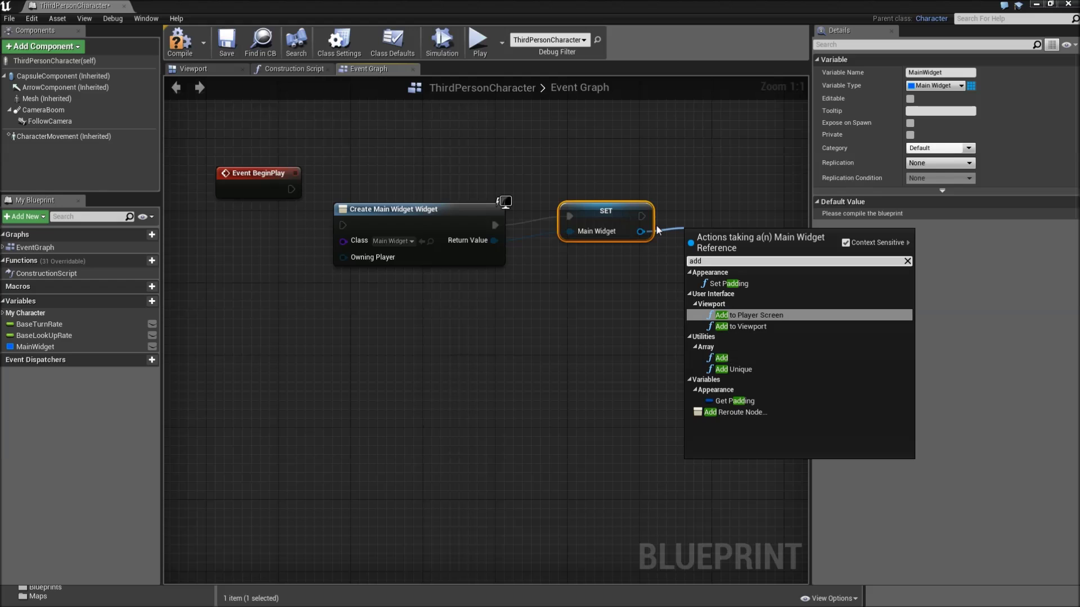
key("Down")
key("Return")
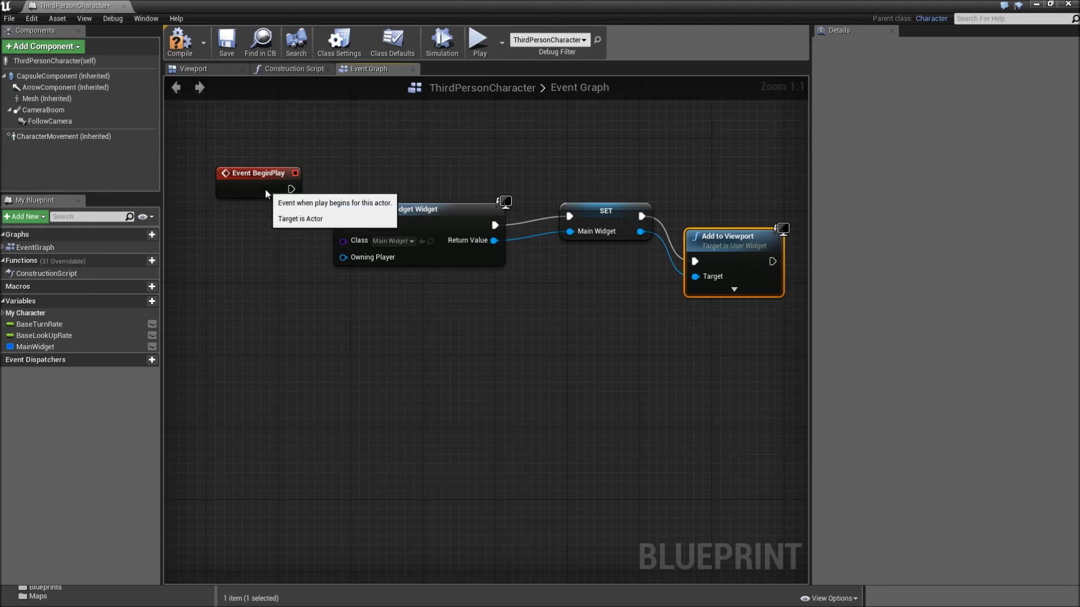
Connect Event BeginPlay to the Create Main Widget node and line up the four nodes in a compact row
left_click_drag(281, 190, 280, 217)
left_click_drag(291, 216, 343, 224)
left_click_drag(380, 213, 363, 204)
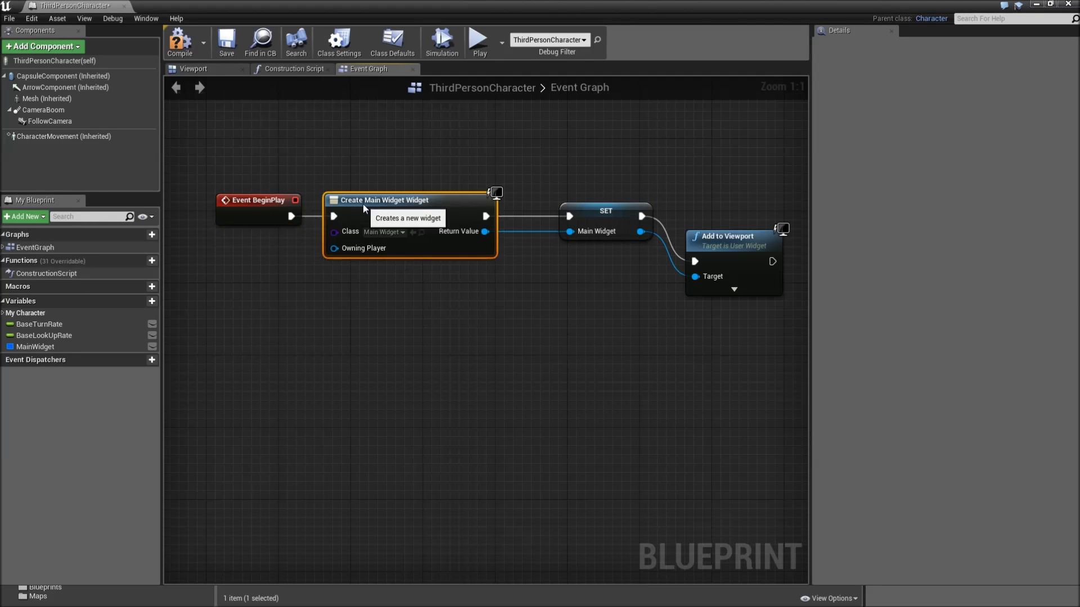
left_click_drag(606, 211, 551, 211)
left_click_drag(728, 237, 665, 191)
Wrap the BeginPlay nodes in a comment box titled "Event Begin Play"
left_click(218, 158)
left_click_drag(219, 160, 690, 303)
key("c")
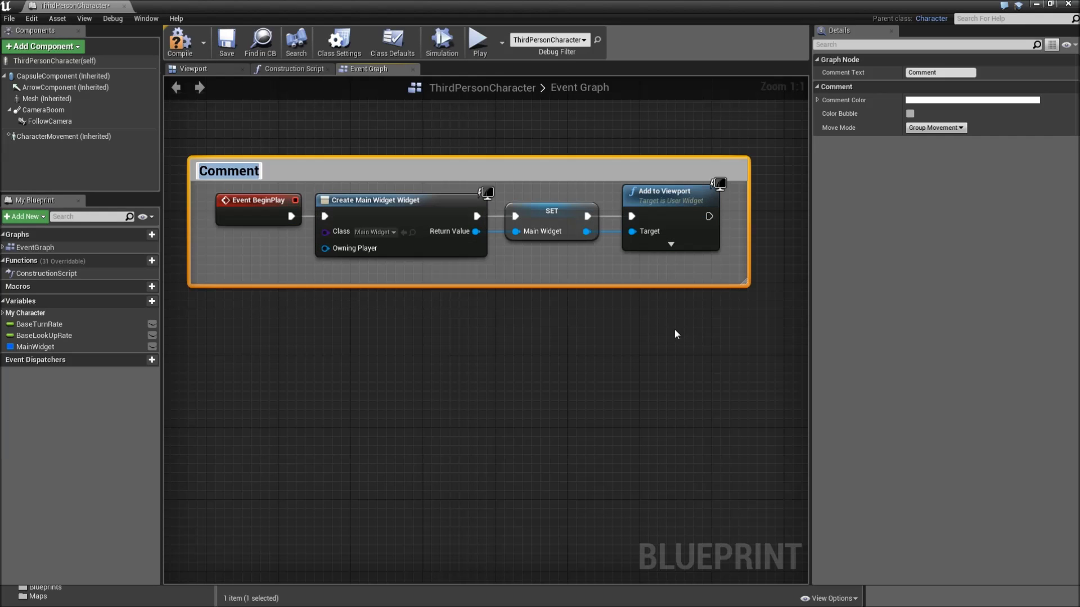
type("E")
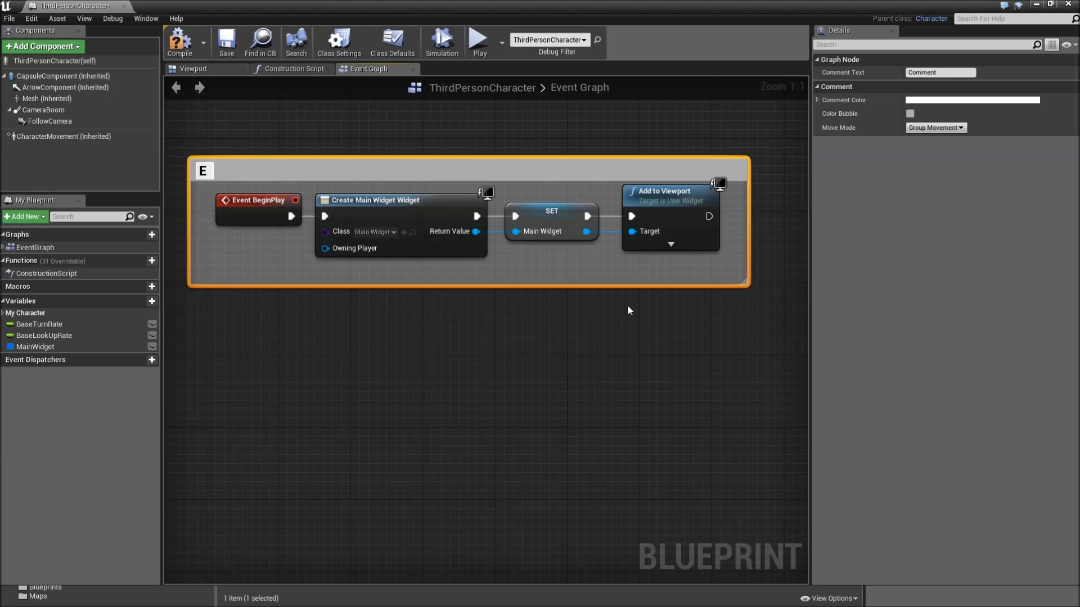
type("vent Beg")
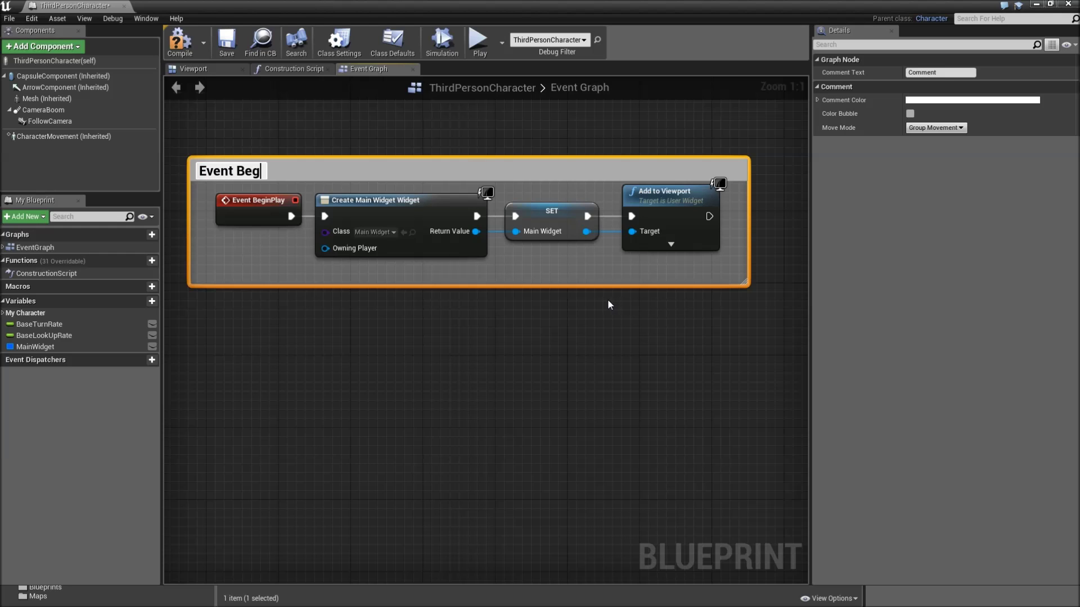
type("in Play")
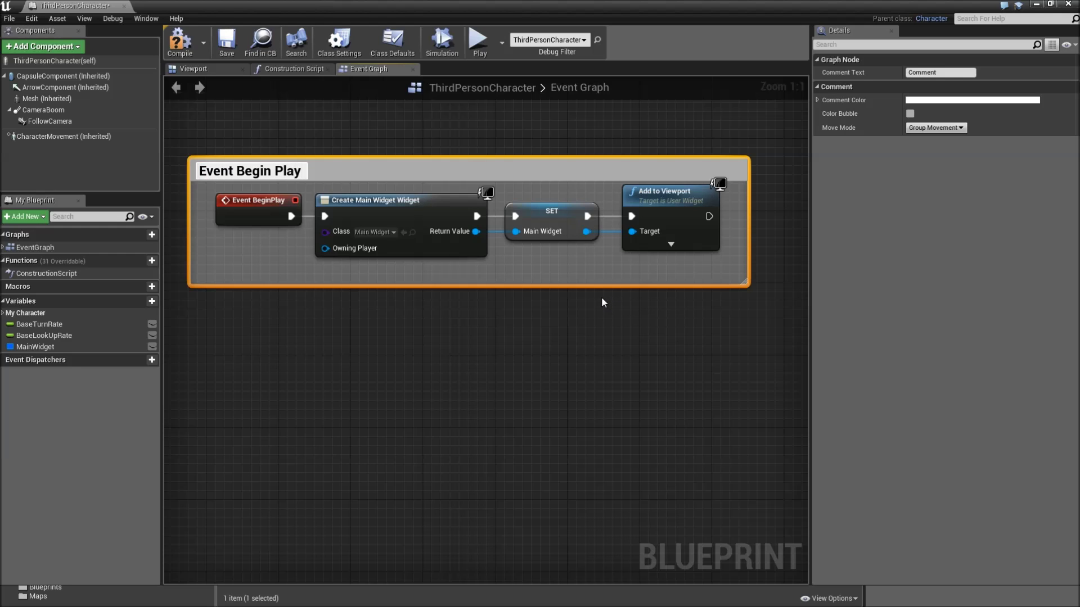
scroll(563, 264, "down", 1)
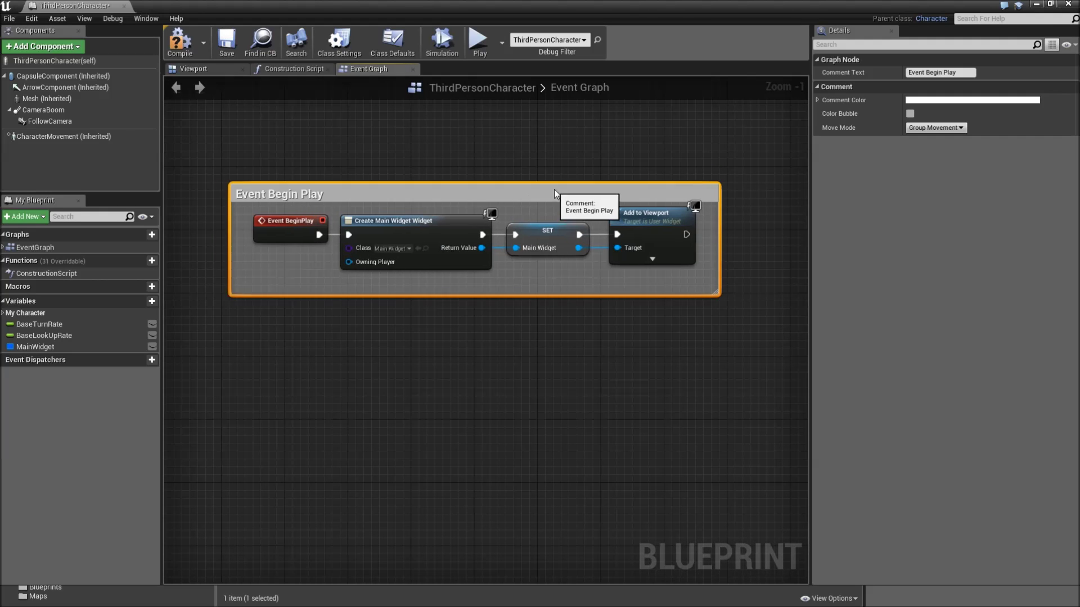
left_click(357, 164)
Examine the character's mesh in the blueprint's 3D preview
left_click(193, 69)
left_click(512, 303)
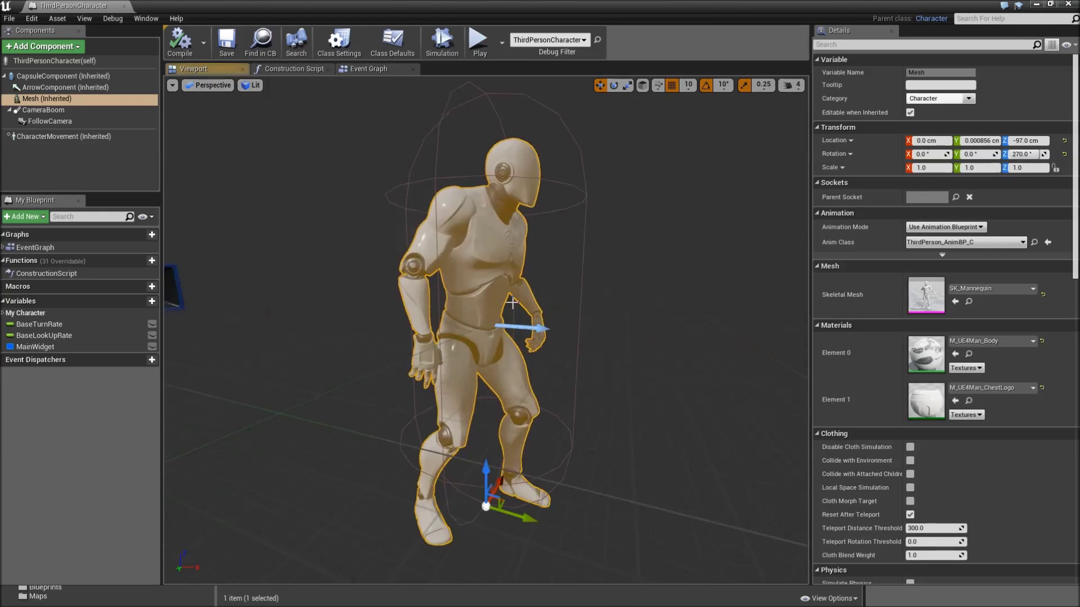
scroll(511, 302, "down", 3)
scroll(511, 302, "up", 2)
scroll(513, 302, "down", 2)
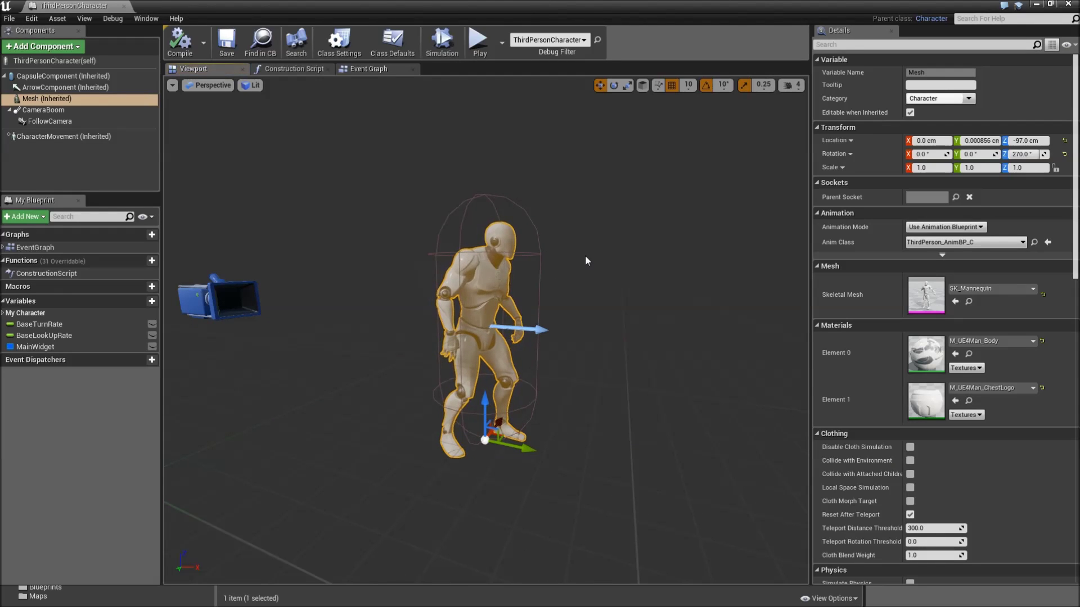
Compile the ThirdPersonCharacter blueprint and save the current level in the level editor
left_click(181, 45)
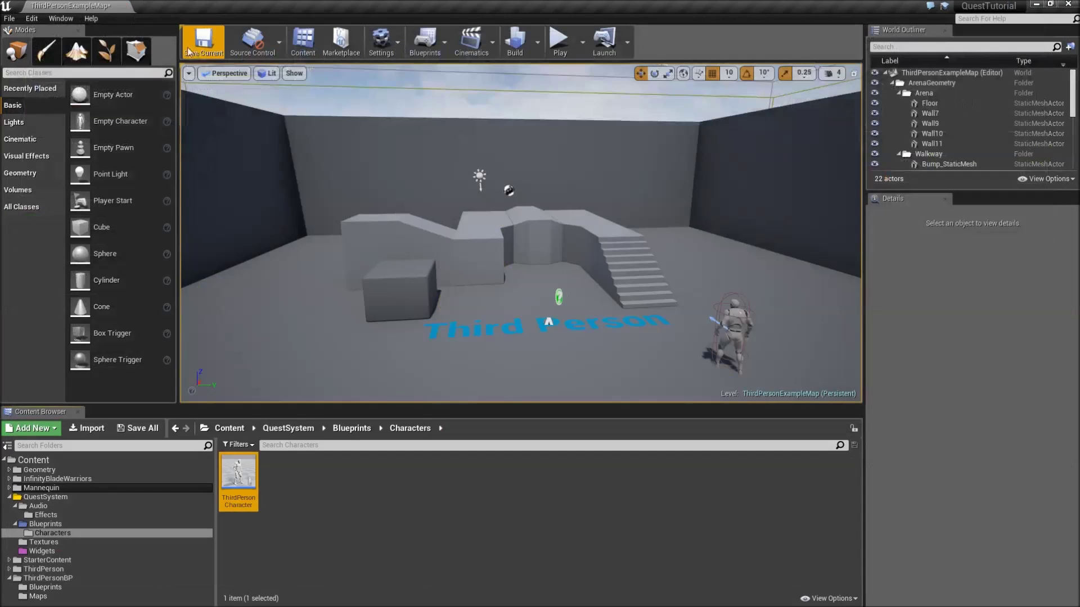
left_click(187, 51)
Go to InfinityBladeWarriors > Character > CompleteCharacters and select the SK_CharM_Barbarous mesh
left_click(59, 479)
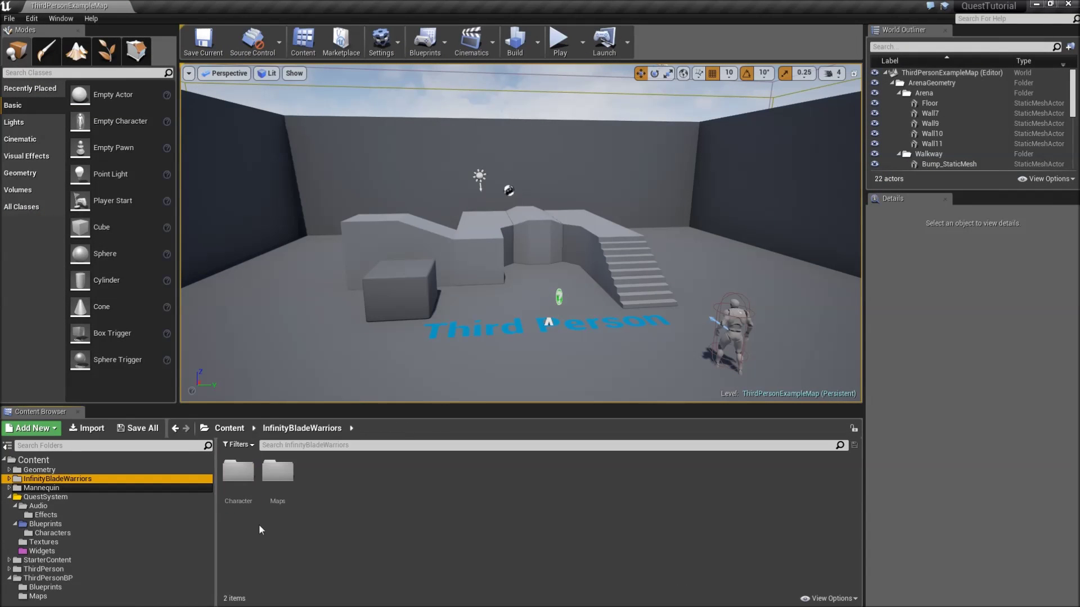
double_click(238, 472)
double_click(237, 472)
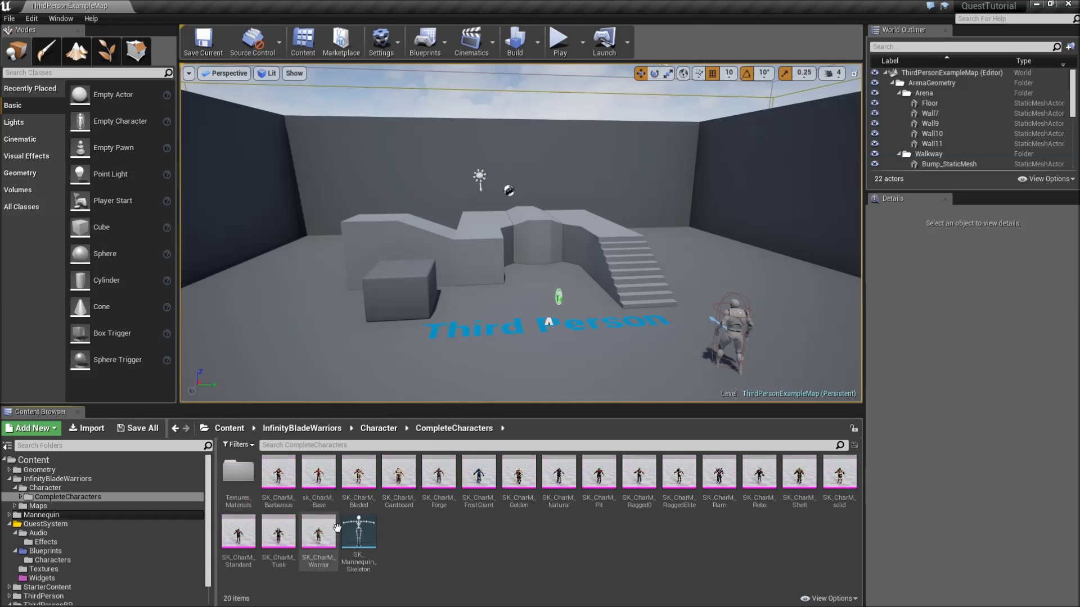
left_click(278, 476)
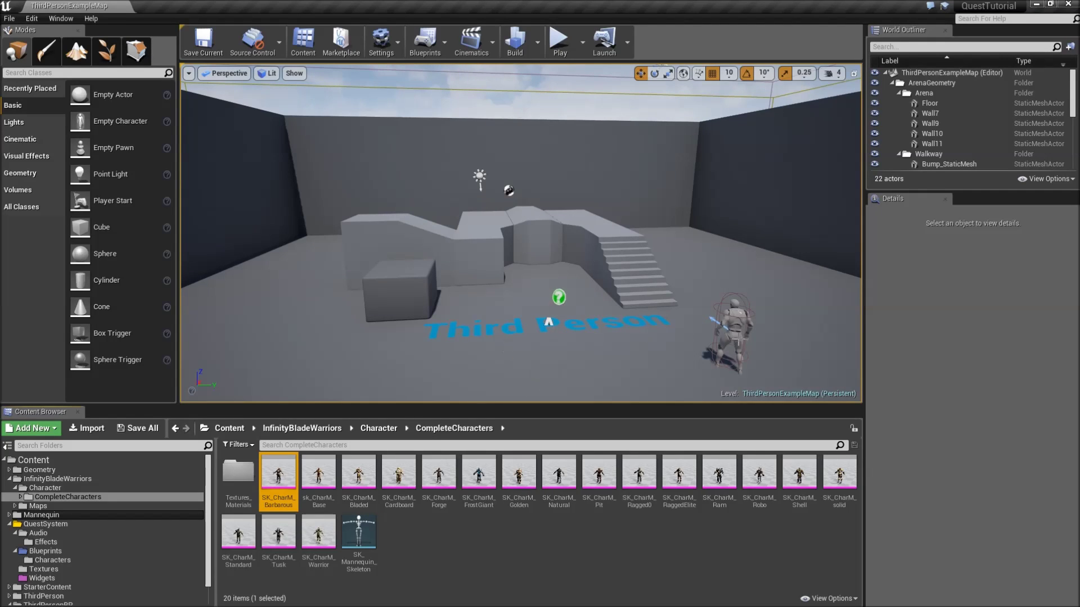
Select the ThirdPersonCharacter in the level and look at it up close
left_click(731, 332)
key("f")
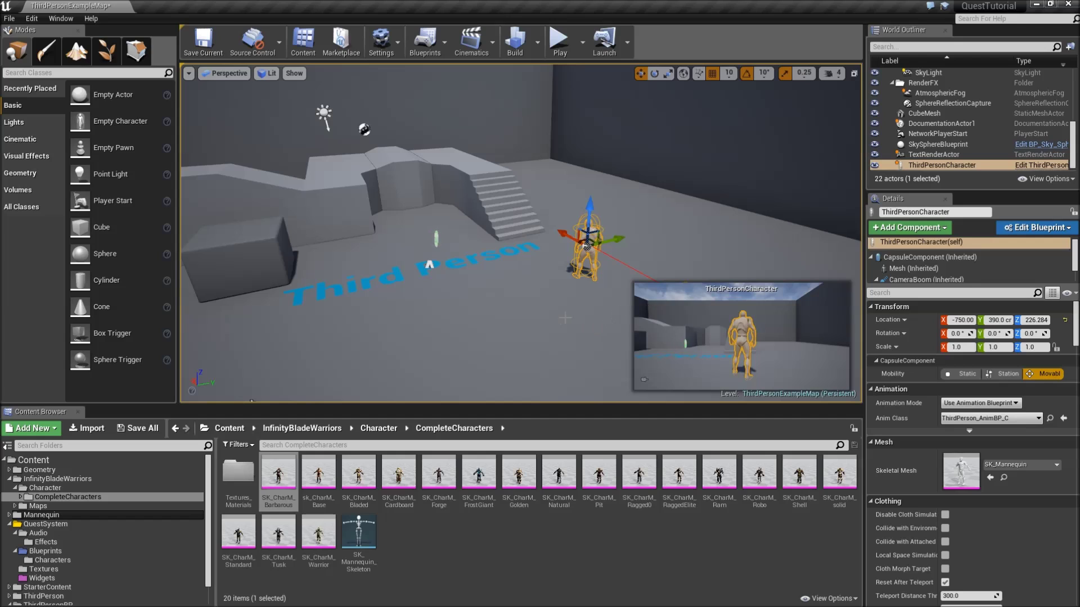
left_click(396, 566)
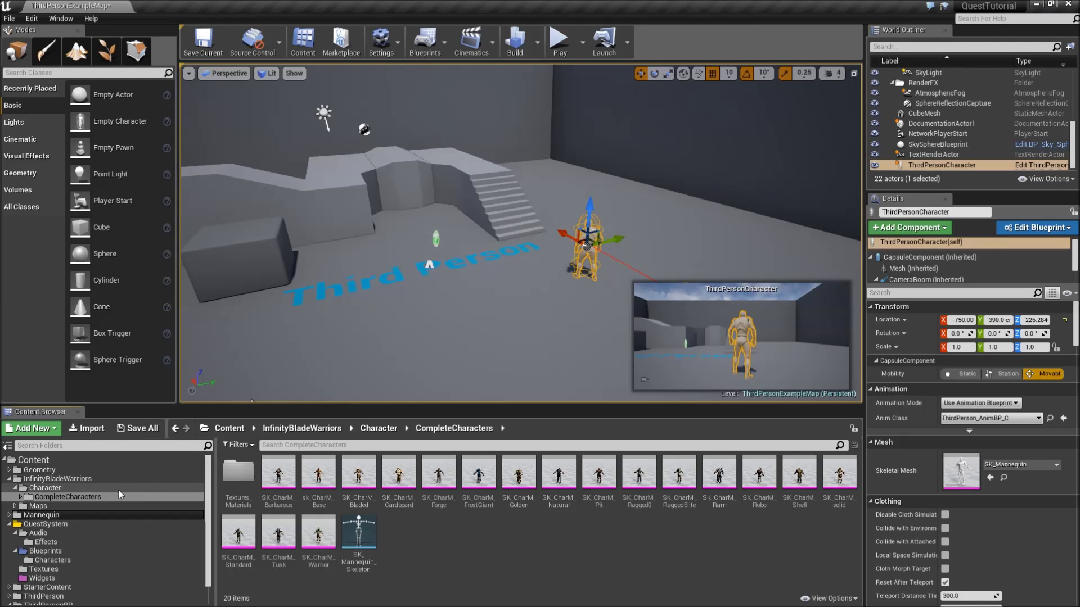
Assign the Humanoid rig to SK_Mannequin_Skeleton in CompleteCharacters, then save and close the skeleton
double_click(359, 559)
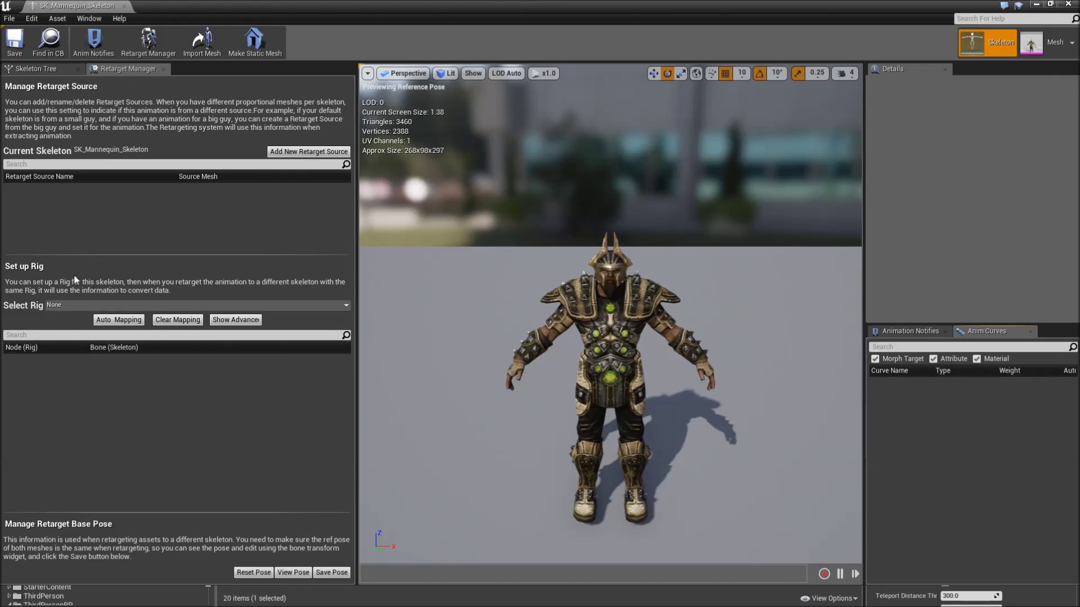
left_click(119, 306)
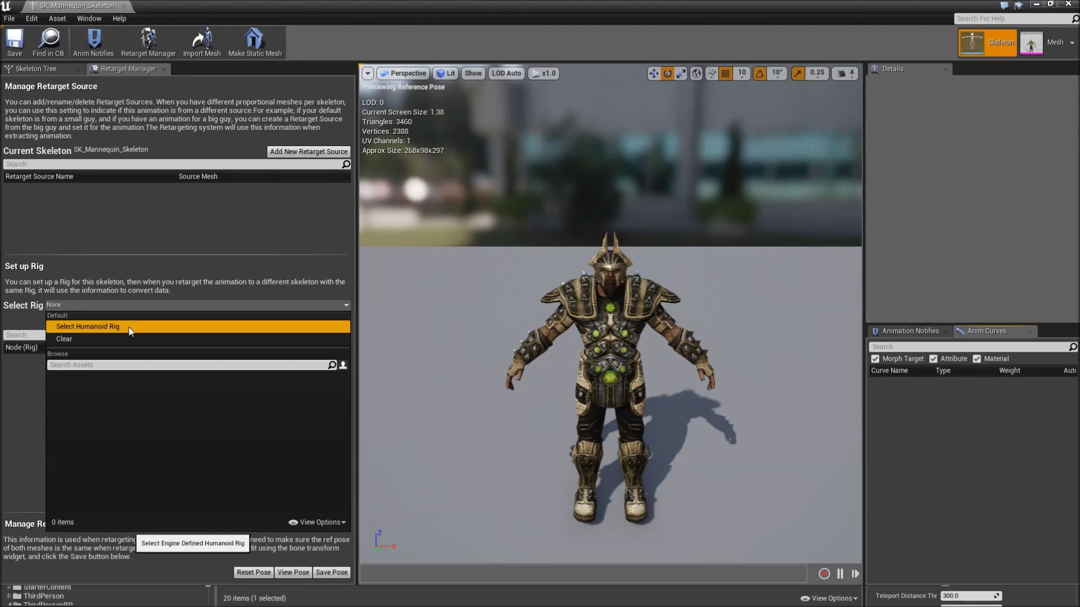
left_click(129, 328)
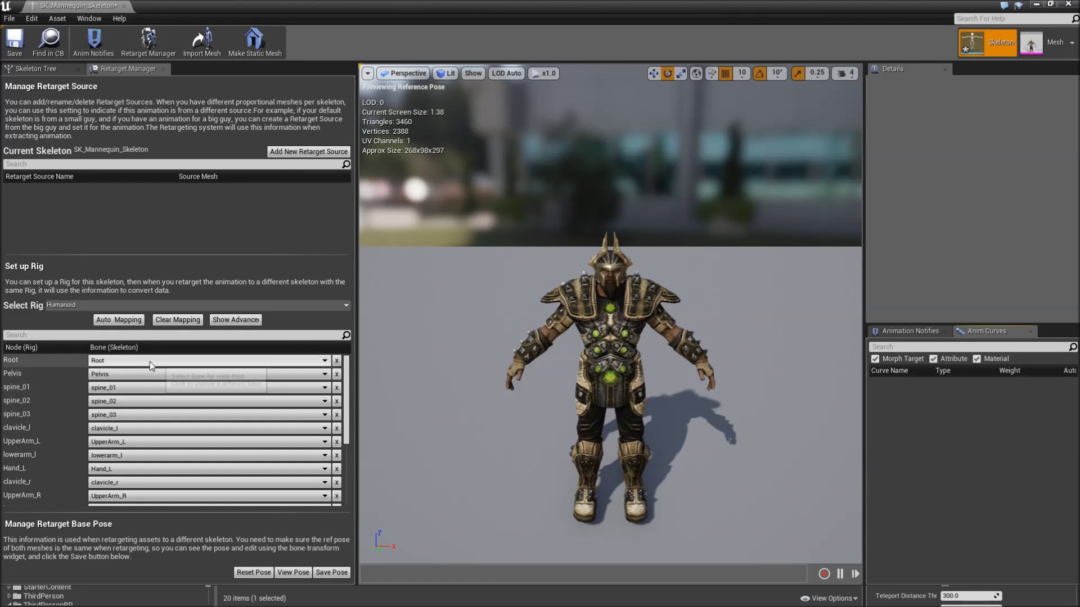
left_click(119, 362)
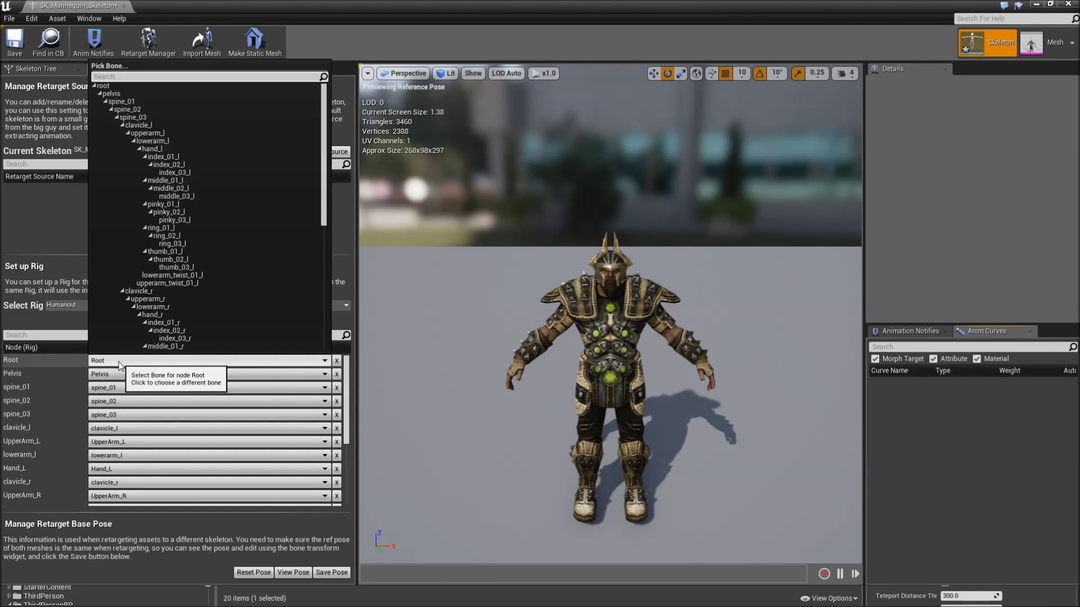
left_click(120, 364)
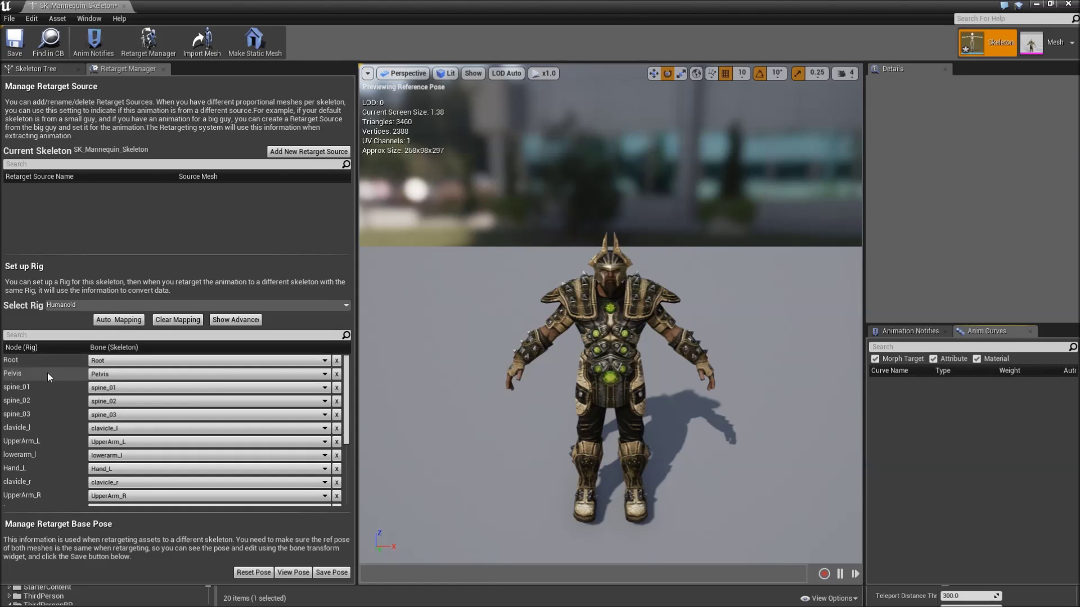
left_click(24, 362)
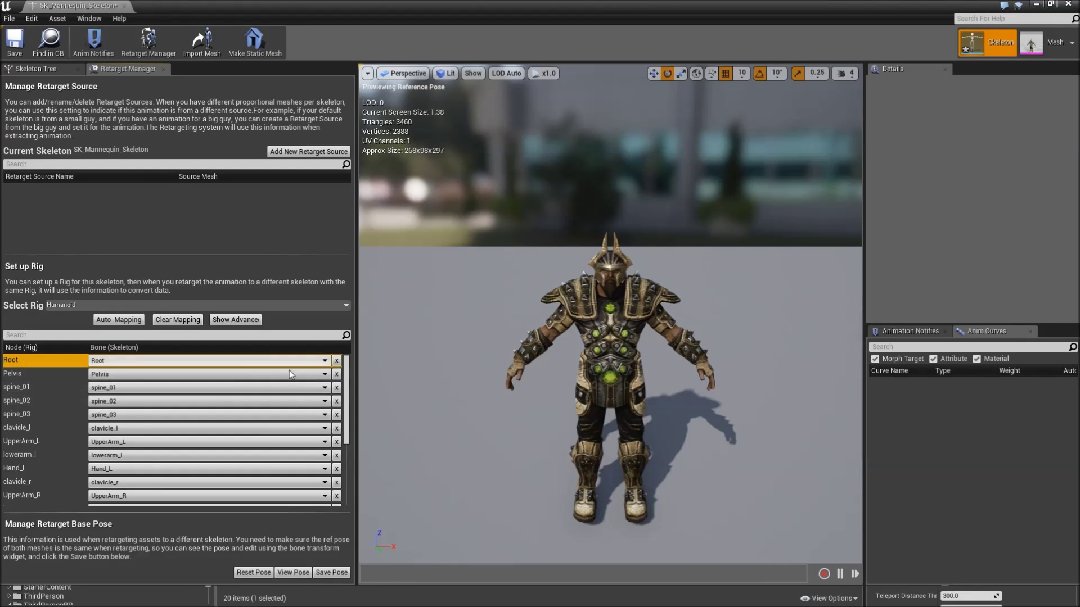
left_click(15, 40)
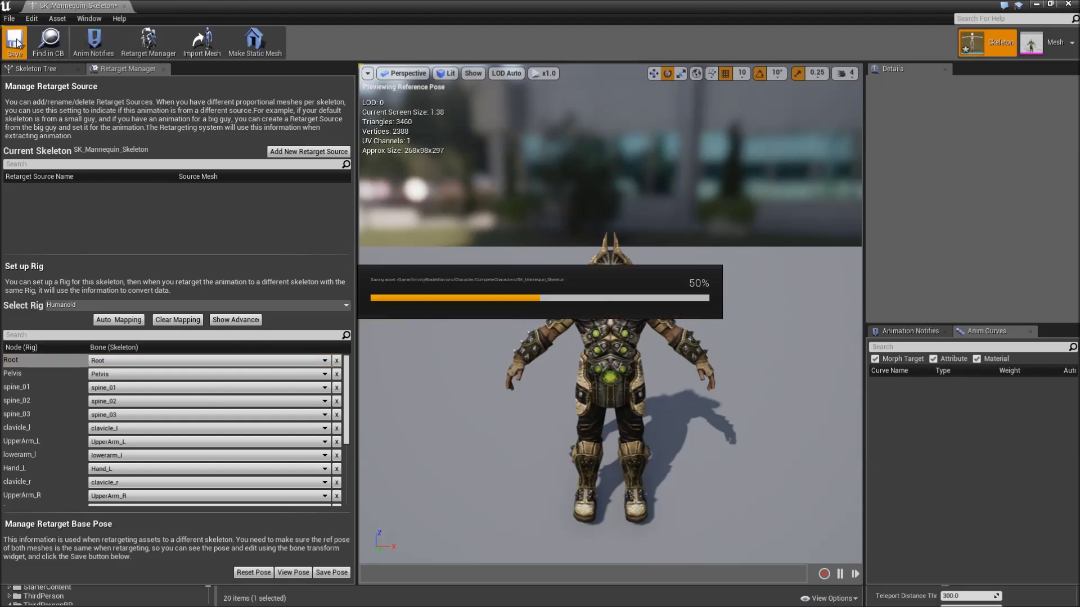
left_click(124, 6)
Go to Mannequin > Character > Mesh and open UE4_Mannequin_Skeleton
scroll(120, 501, "down", 2)
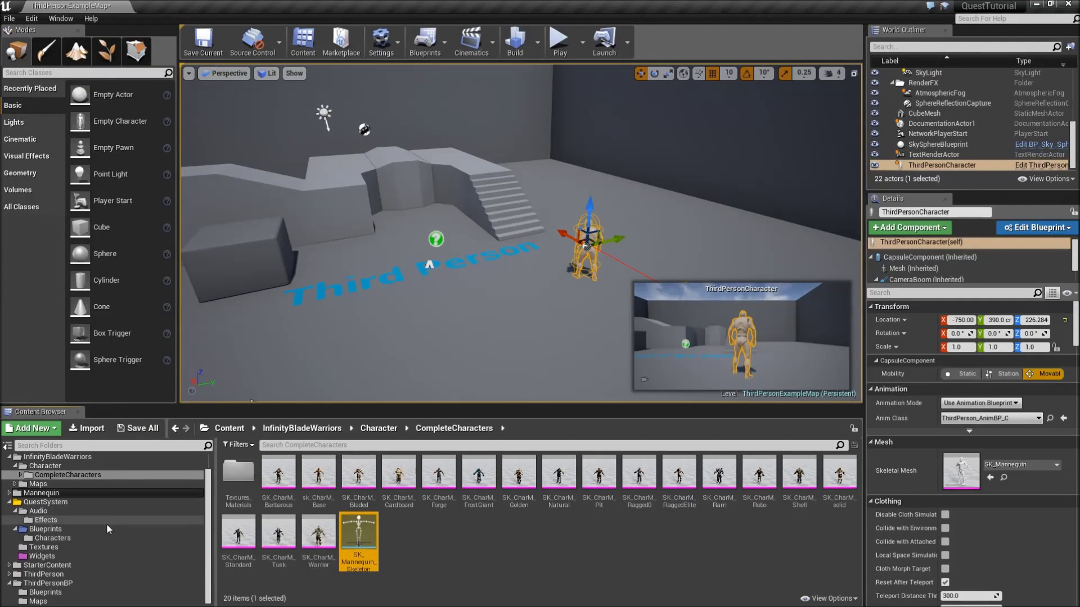
left_click(75, 494)
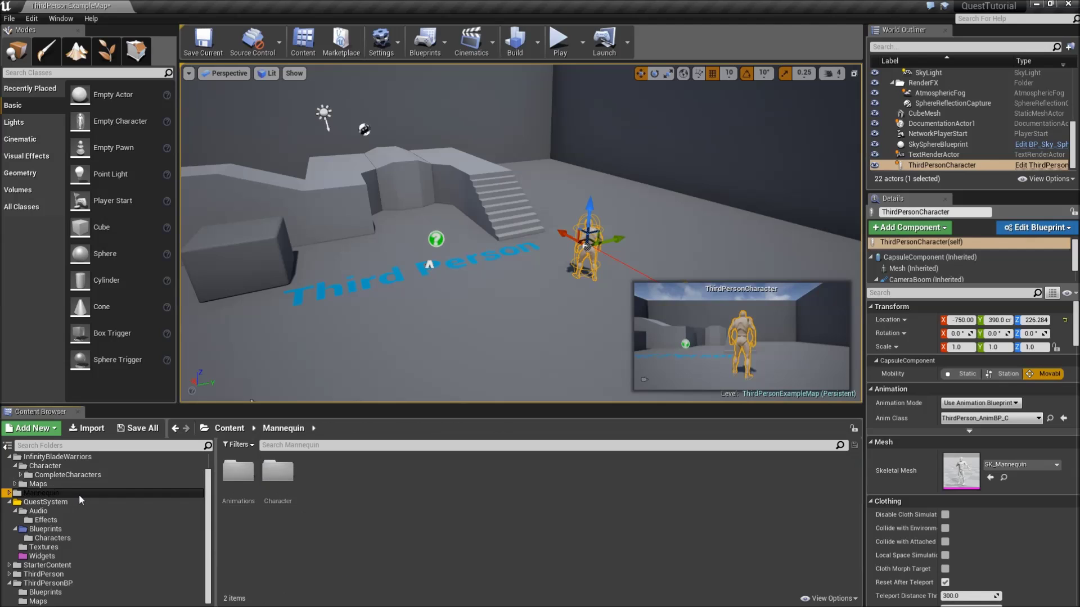
double_click(275, 489)
double_click(274, 489)
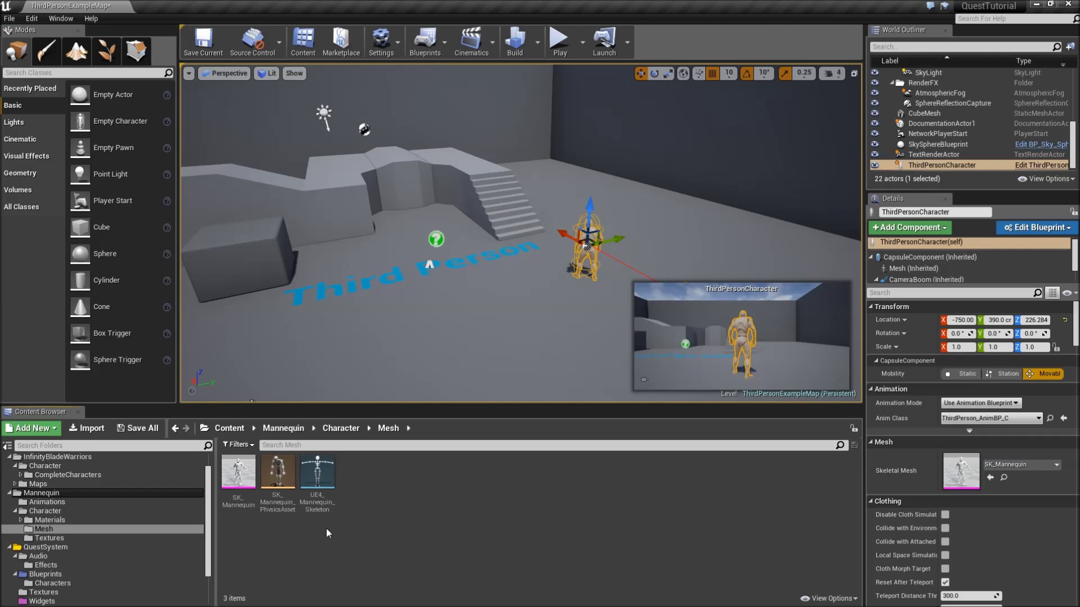
double_click(318, 472)
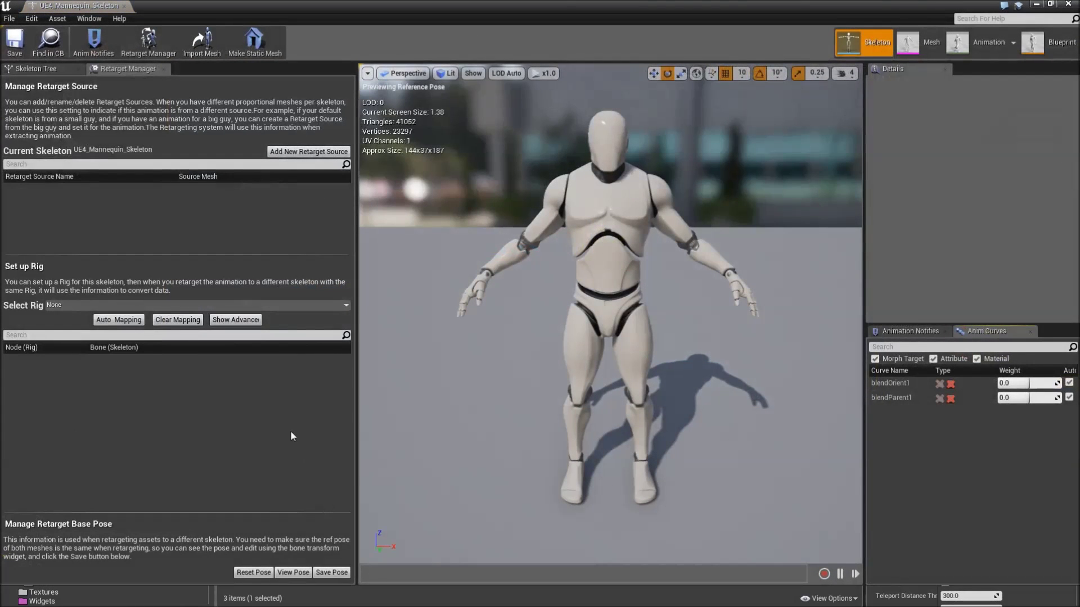
Assign the Humanoid rig to UE4_Mannequin_Skeleton, then save and close the skeleton
left_click(127, 304)
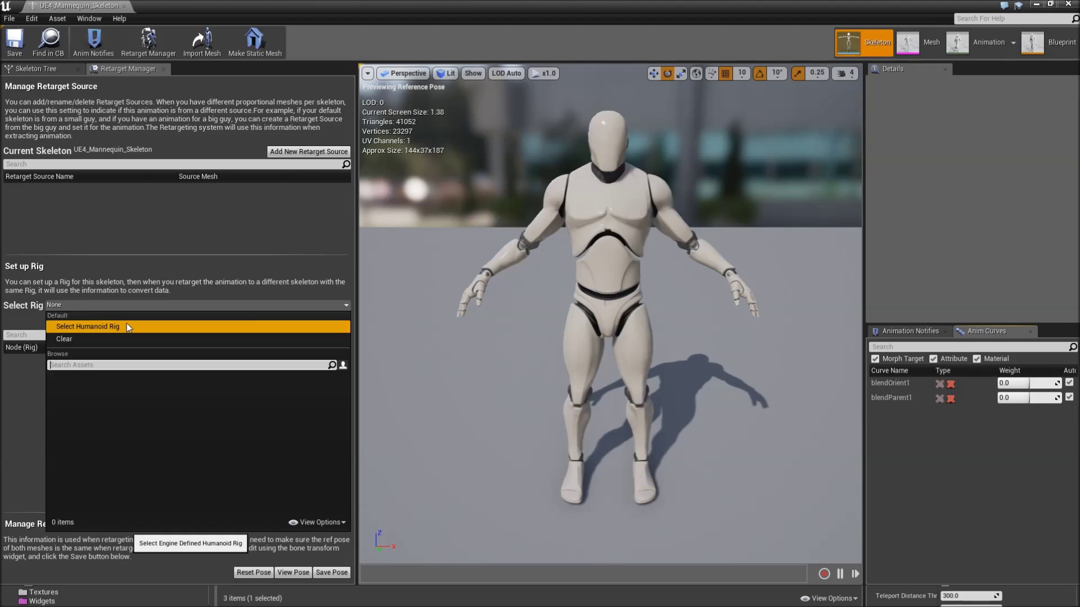
left_click(127, 325)
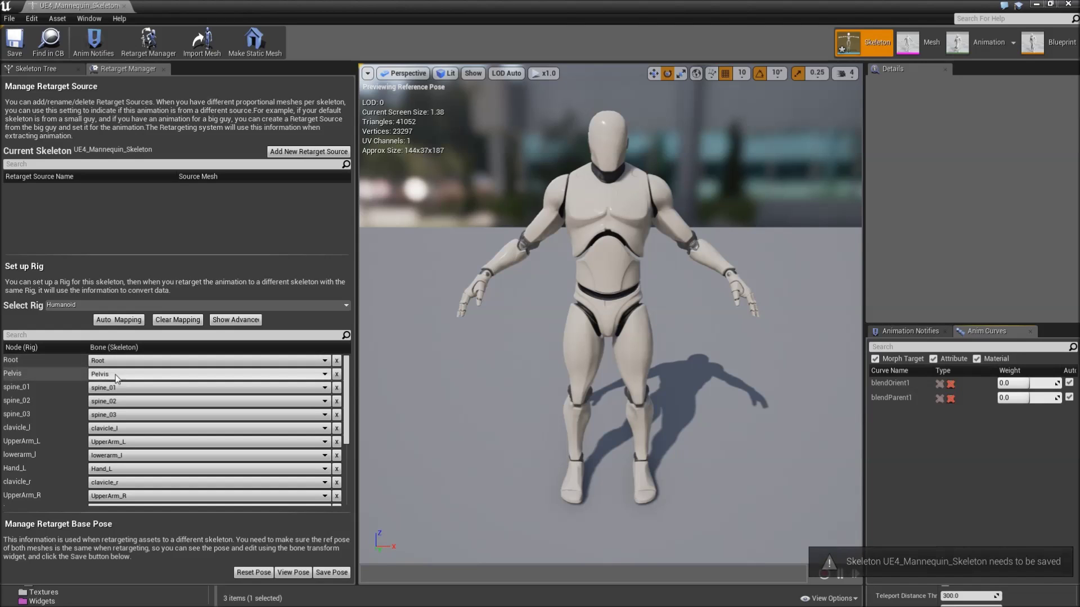
left_click(16, 45)
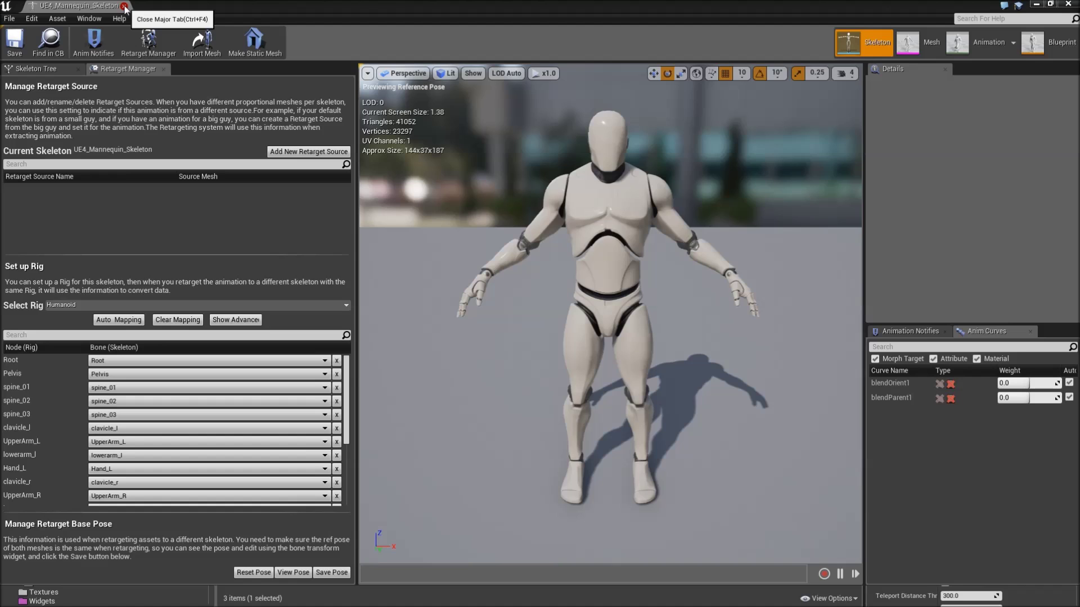
left_click(124, 7)
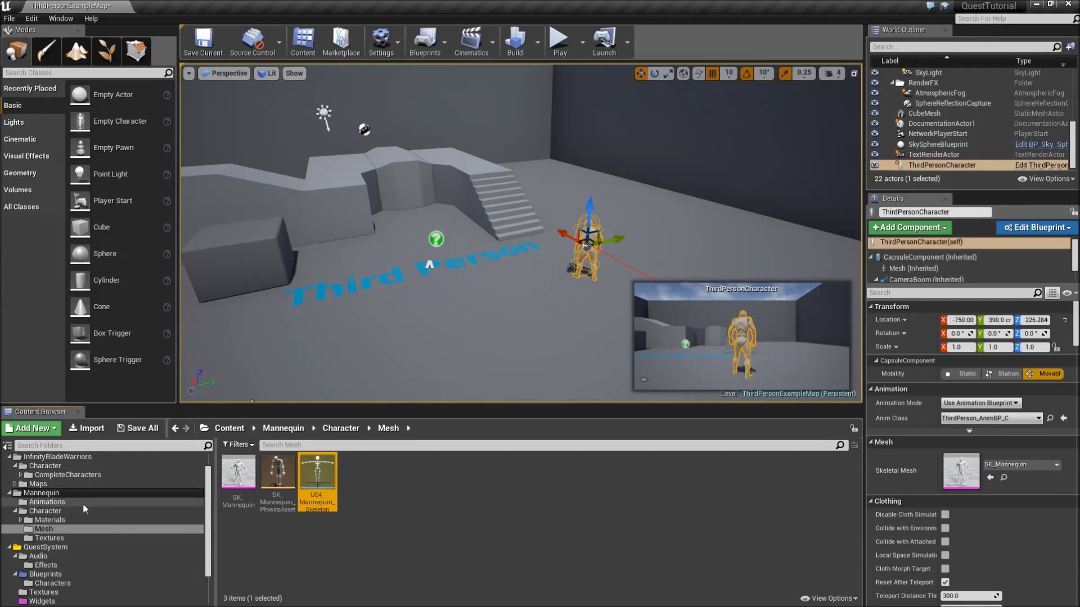
Duplicate ThirdPerson_AnimBP from Mannequin > Animations and retarget it with its referenced assets to the Infinity Blade SK_Mannequin_Skeleton
left_click(64, 502)
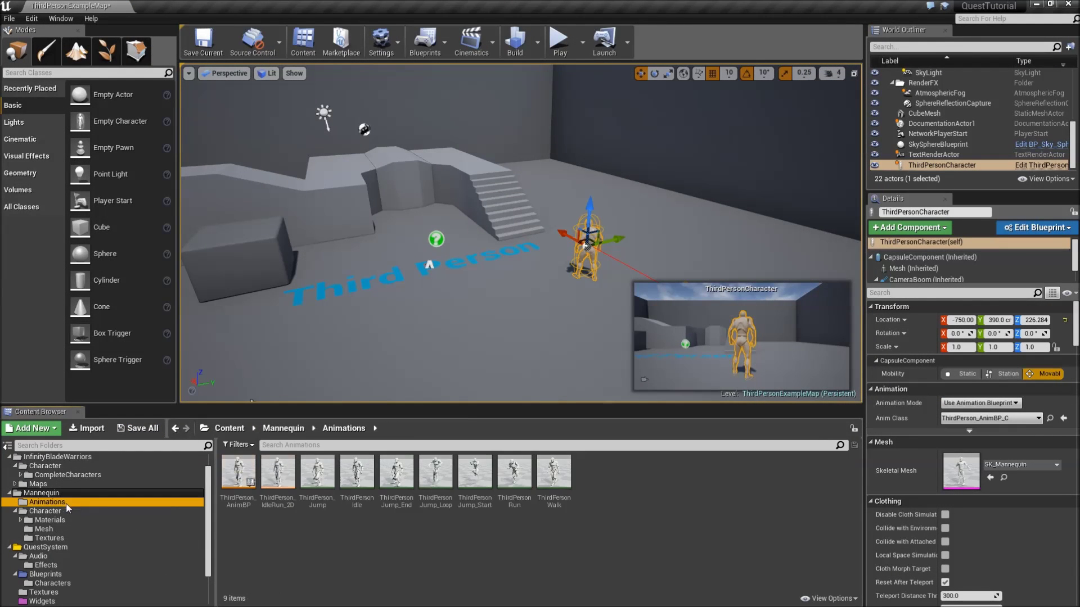
left_click(236, 538)
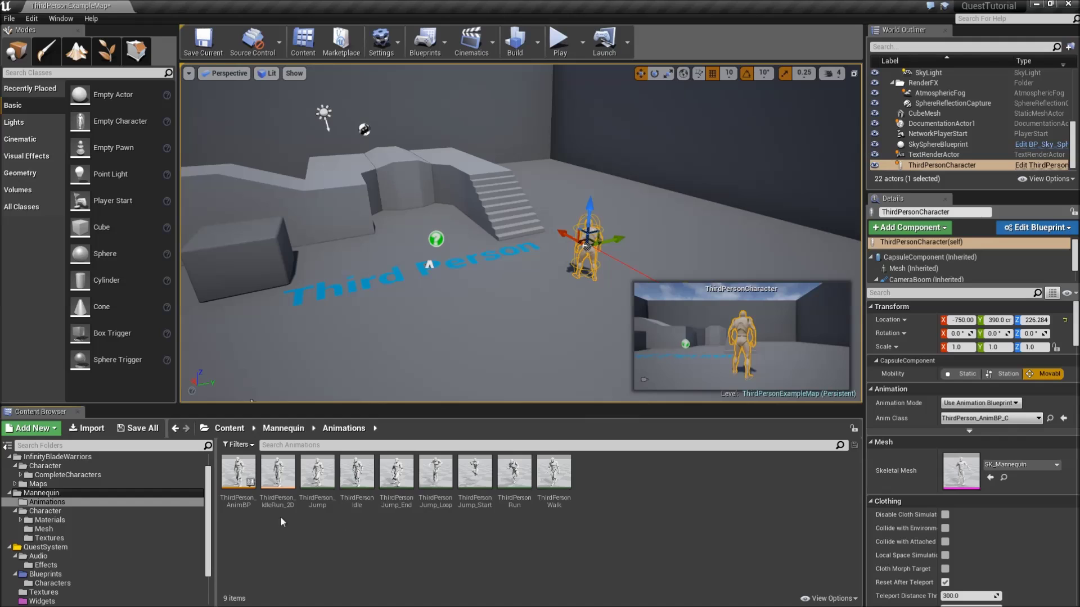
right_click(247, 480)
mouse_move(333, 274)
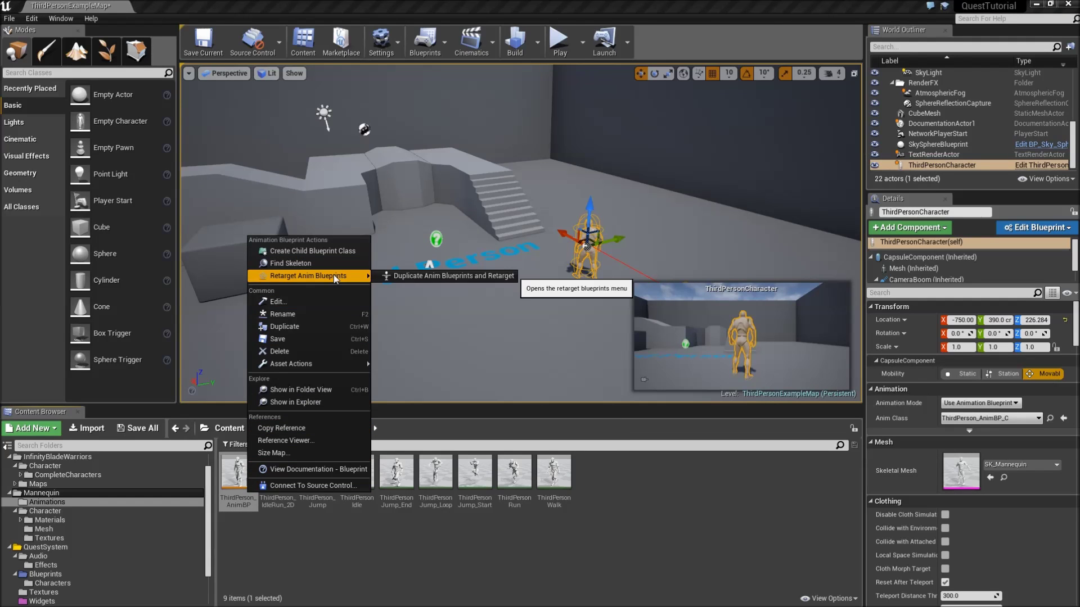
left_click(432, 279)
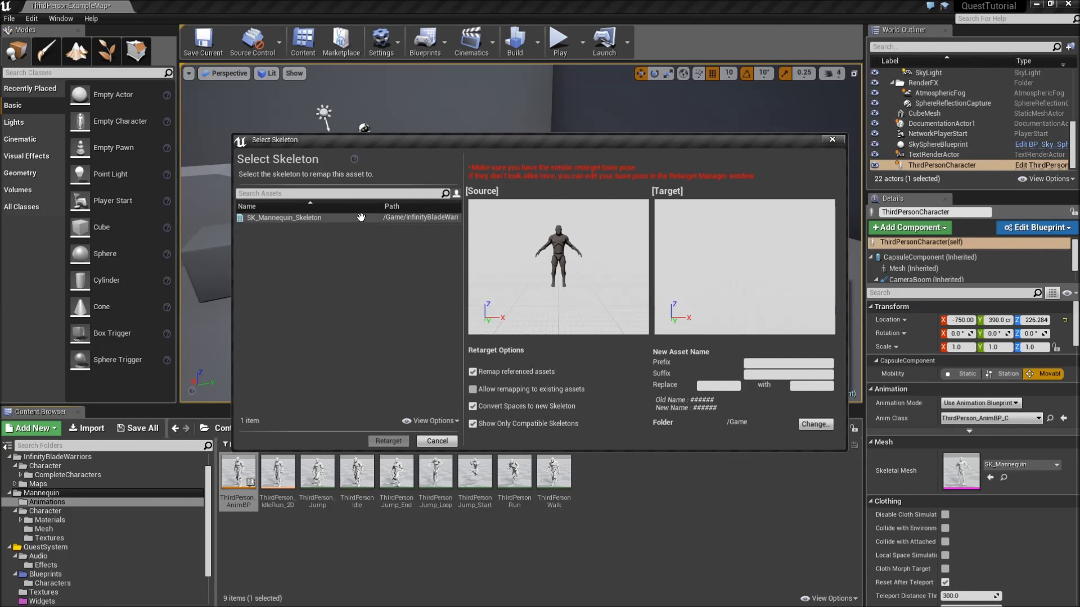
left_click(416, 218)
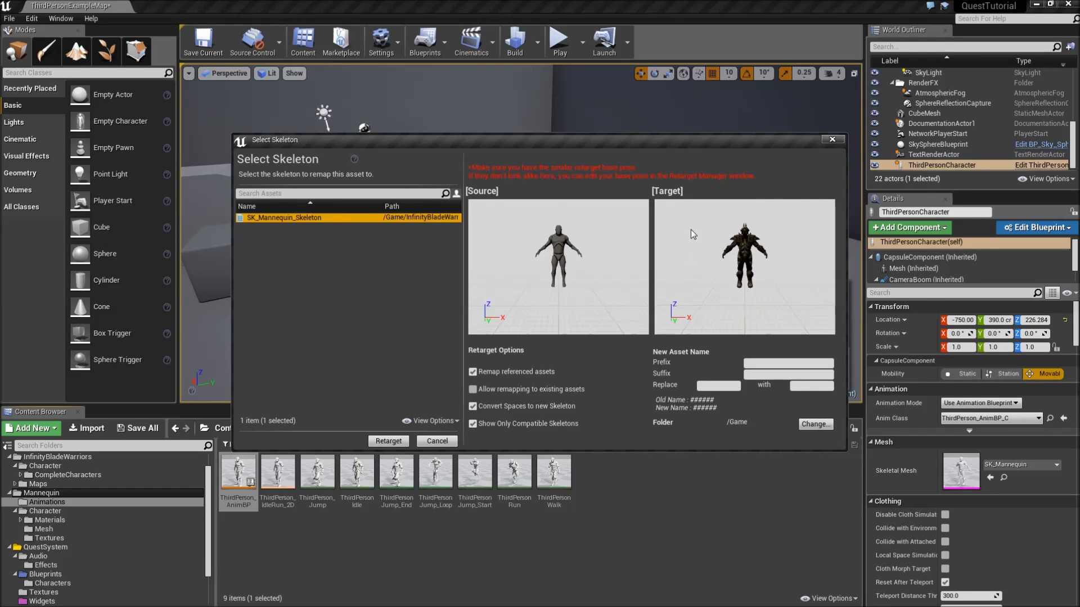
left_click(735, 250)
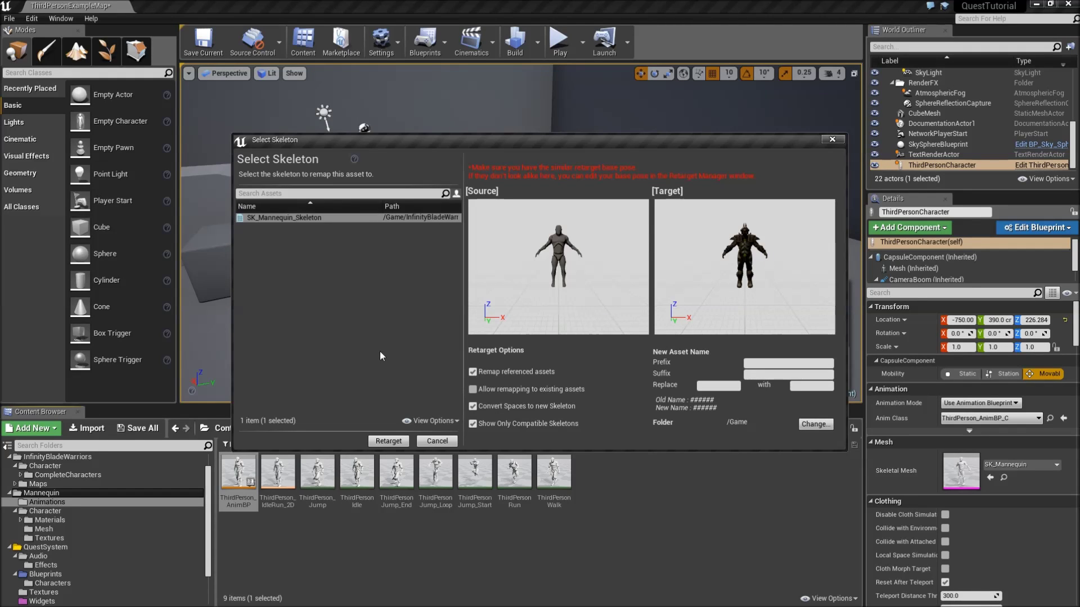
left_click(394, 440)
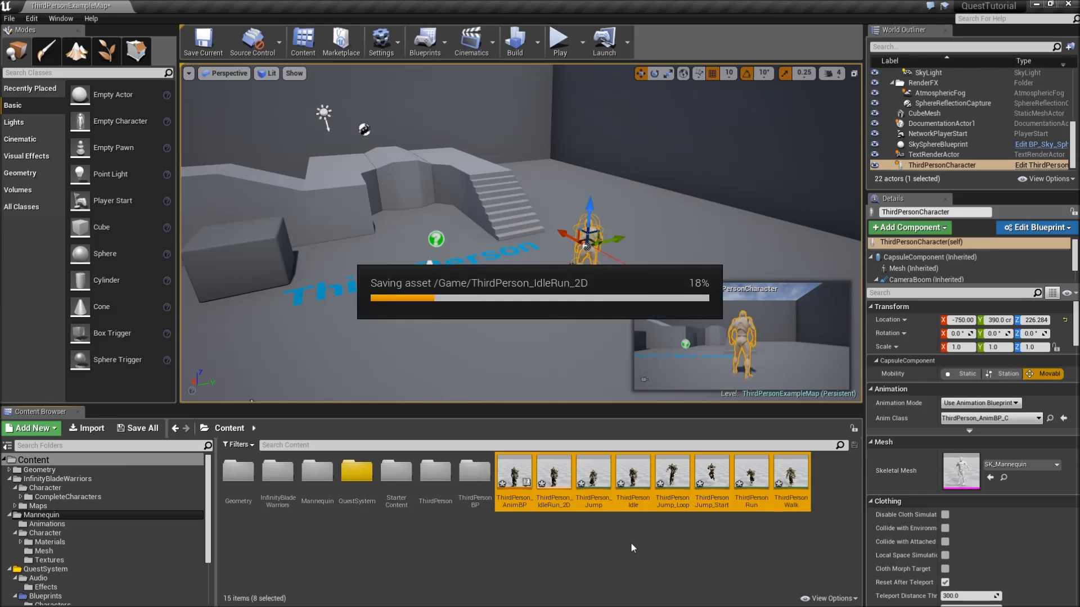
left_click(673, 538)
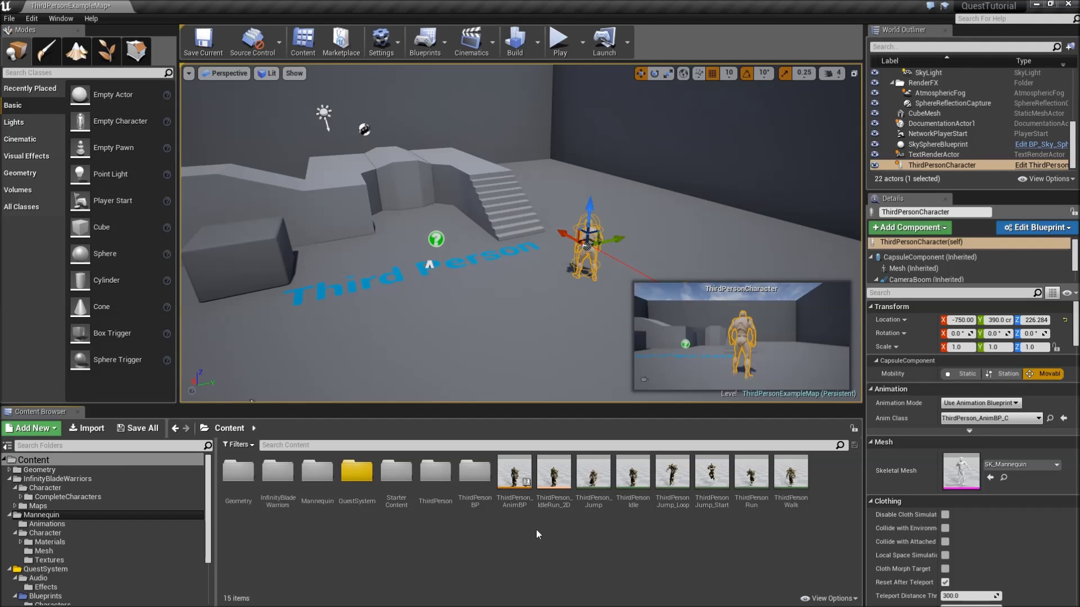
Rename the retargeted ThirdPerson_AnimBP in the Content folder as Warrior_AnimBP
left_click(523, 506)
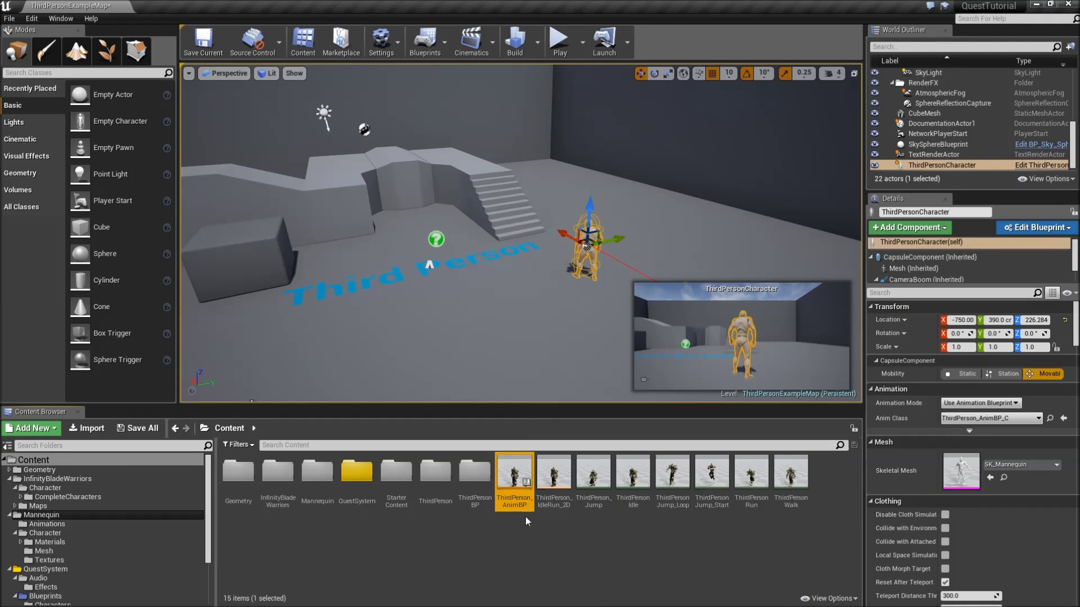
right_click(523, 506)
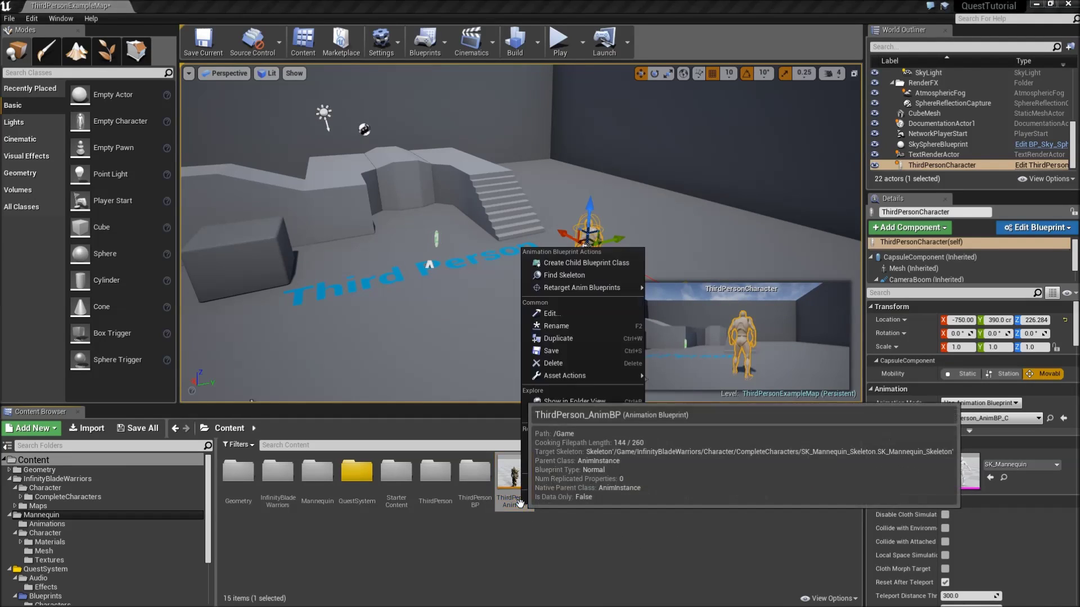
left_click(562, 326)
type("War")
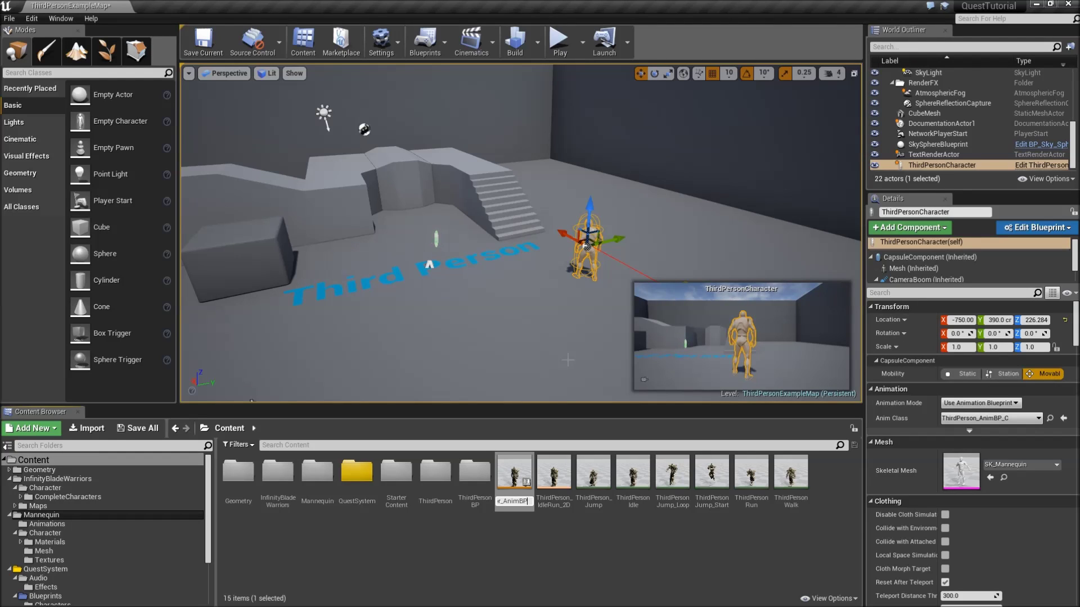
type("rior_AnimBP")
key("Return")
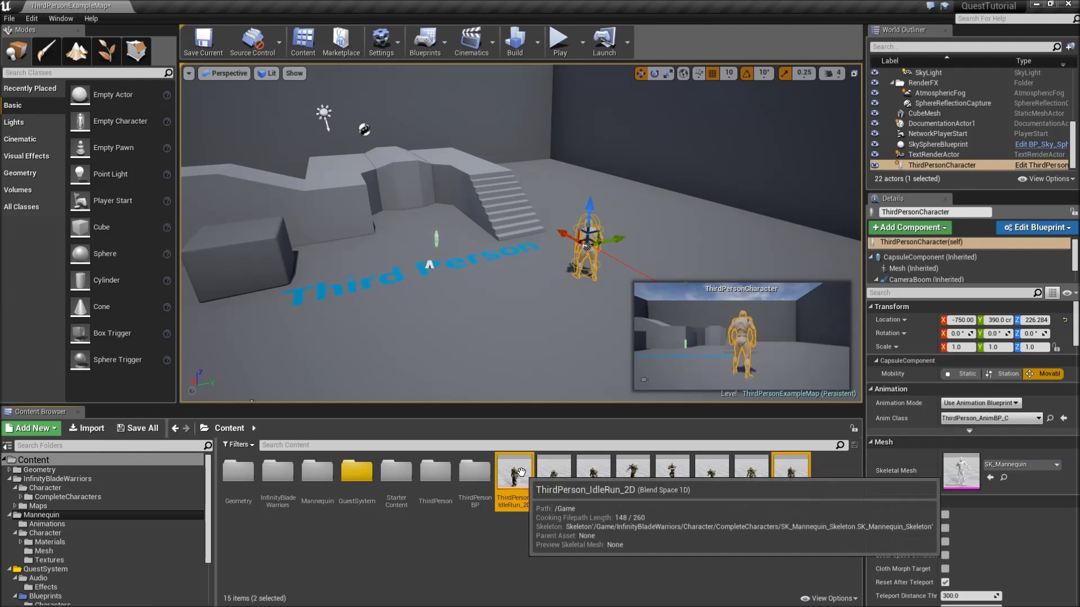
Move Warrior_AnimBP and all the retargeted ThirdPerson animation assets from Content into the InfinityBladeWarriors folder
left_click(525, 487, "shift")
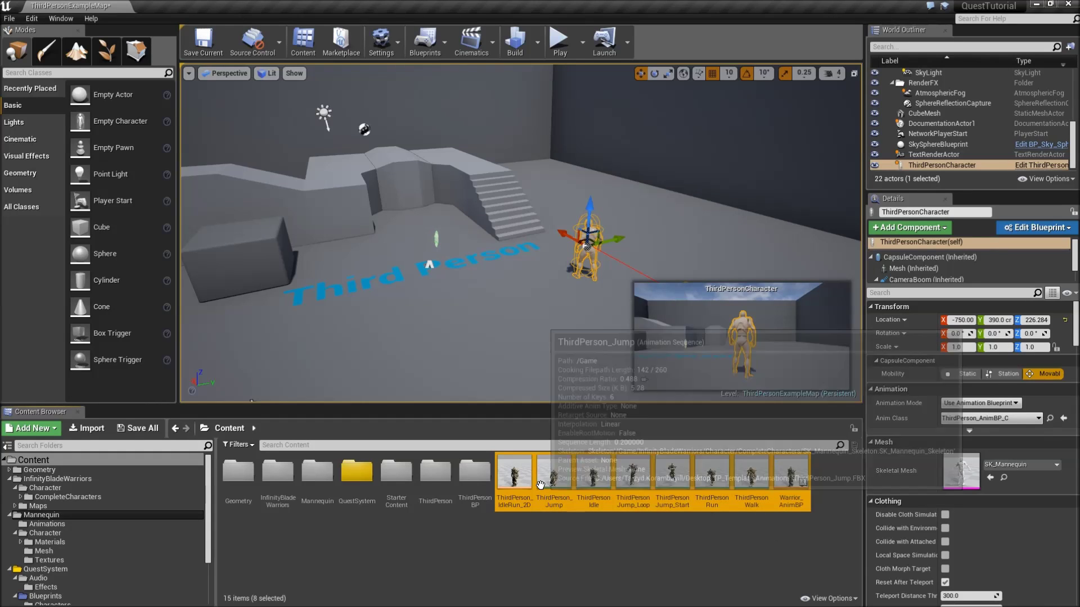
left_click_drag(525, 487, 116, 483)
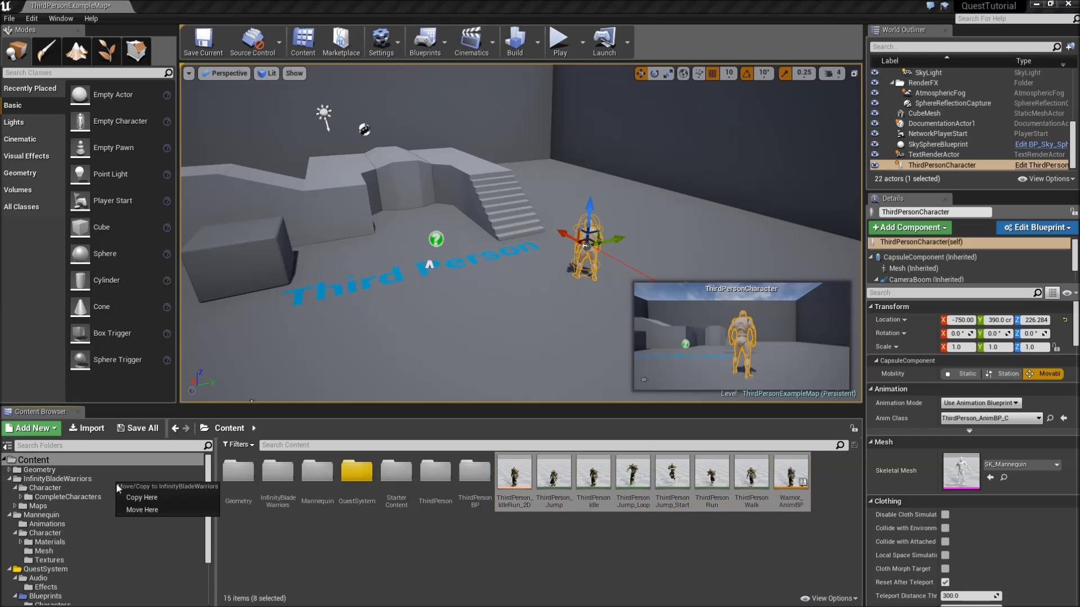
left_click(147, 510)
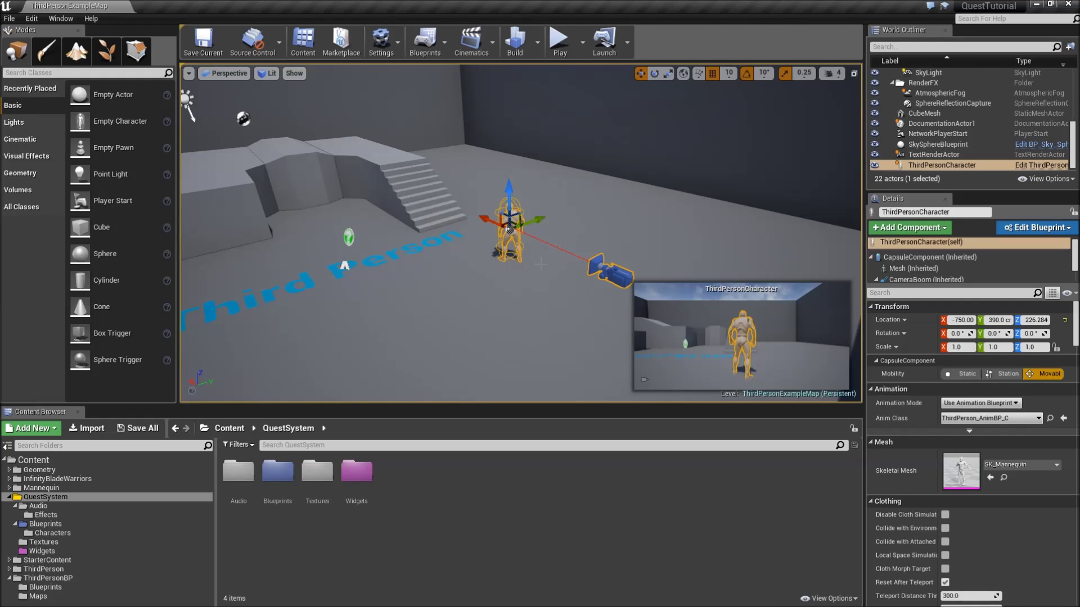
Open the ThirdPersonCharacter blueprint from QuestSystem > Blueprints > Characters and select its Mesh component in the viewport
left_click(99, 526)
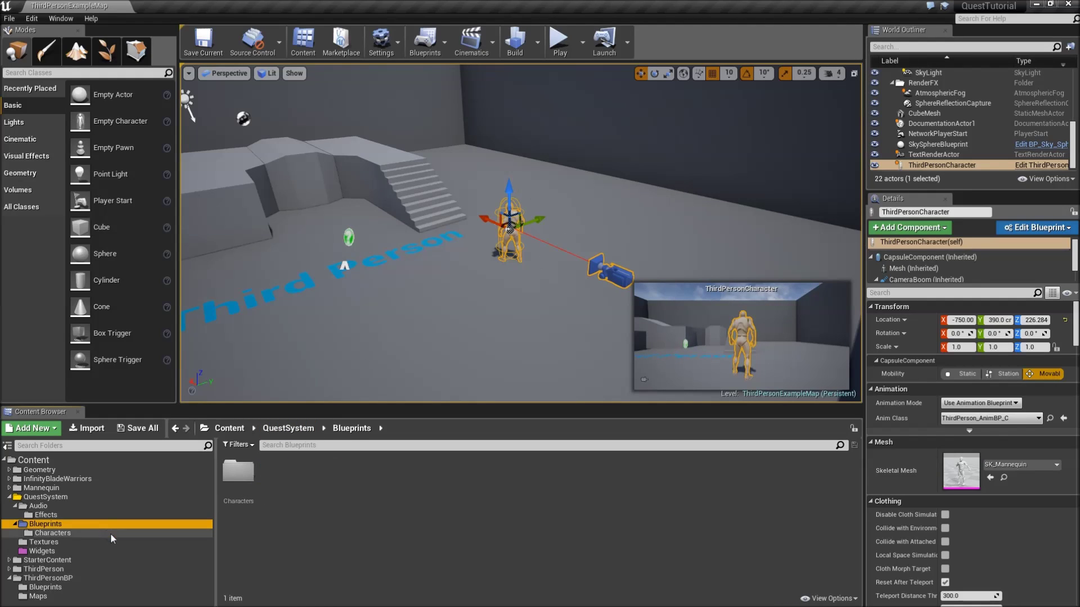
double_click(239, 475)
double_click(238, 478)
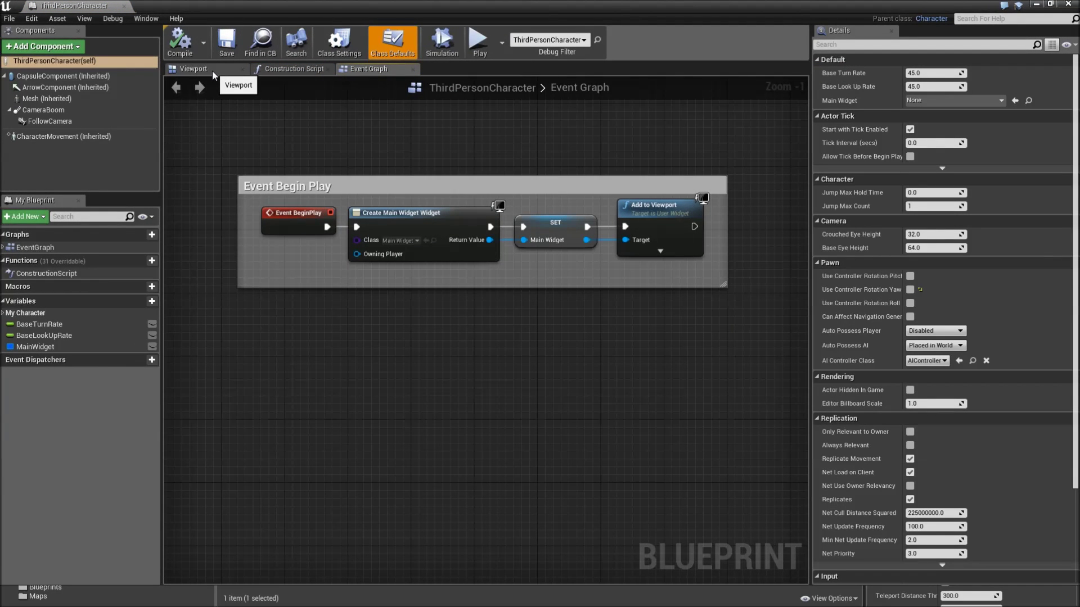
left_click(211, 71)
left_click(481, 309)
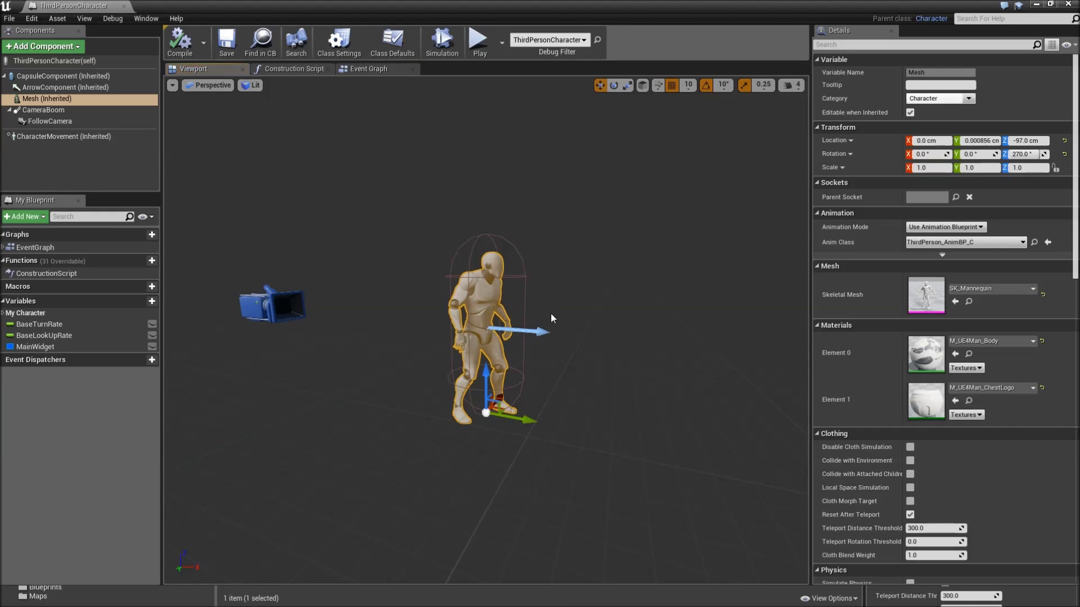
Try SK_CharM_FrostGiant and SK_CharM_Golden as the character's skeletal mesh
left_click(976, 289)
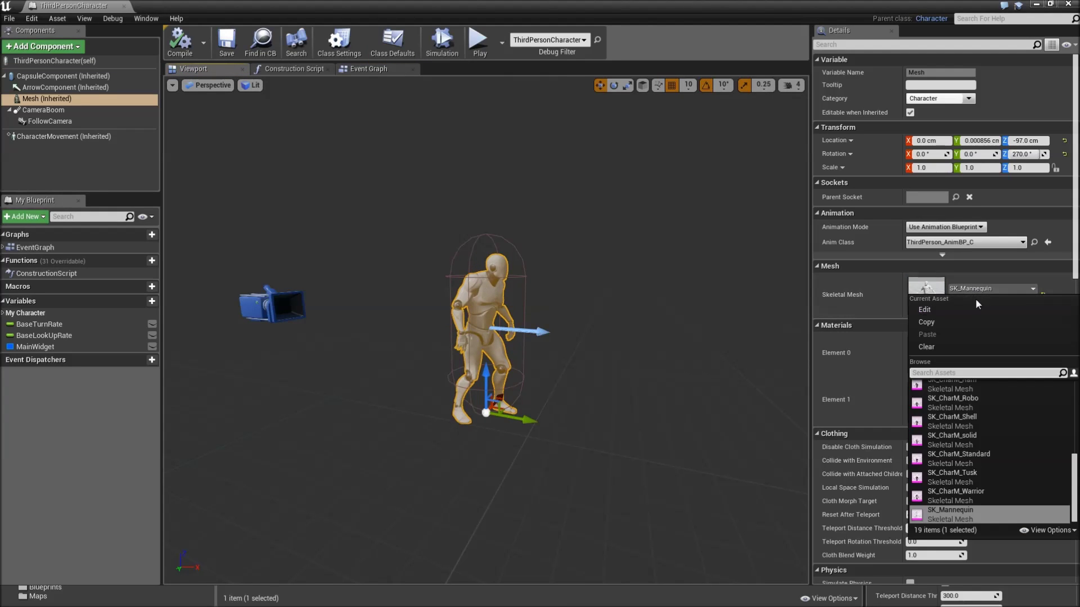
scroll(1007, 453, "up", 3)
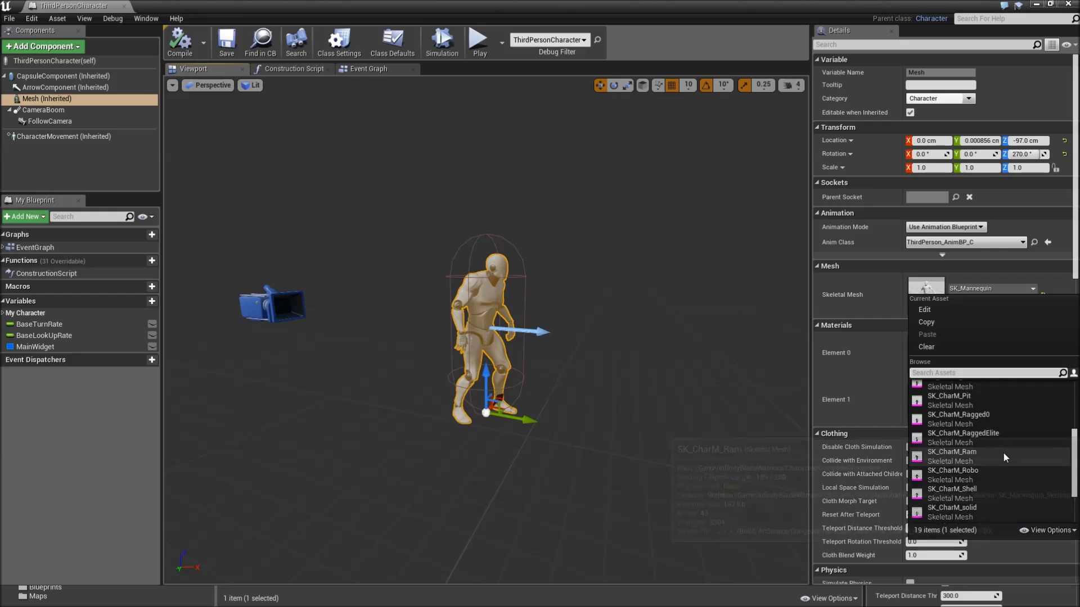
scroll(1004, 453, "up", 3)
scroll(1007, 447, "up", 2)
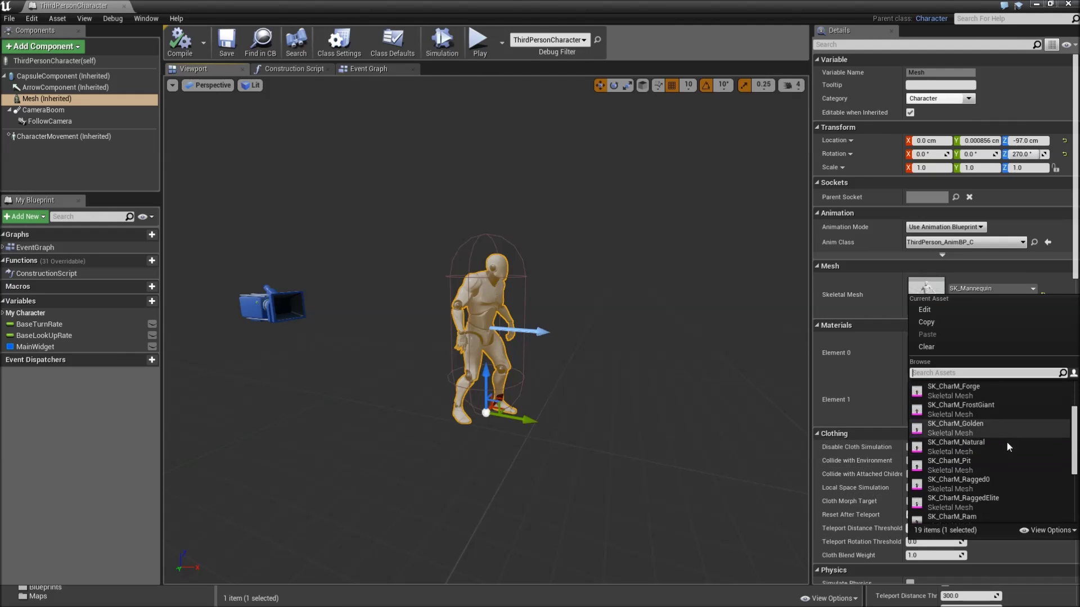
scroll(994, 444, "down", 1)
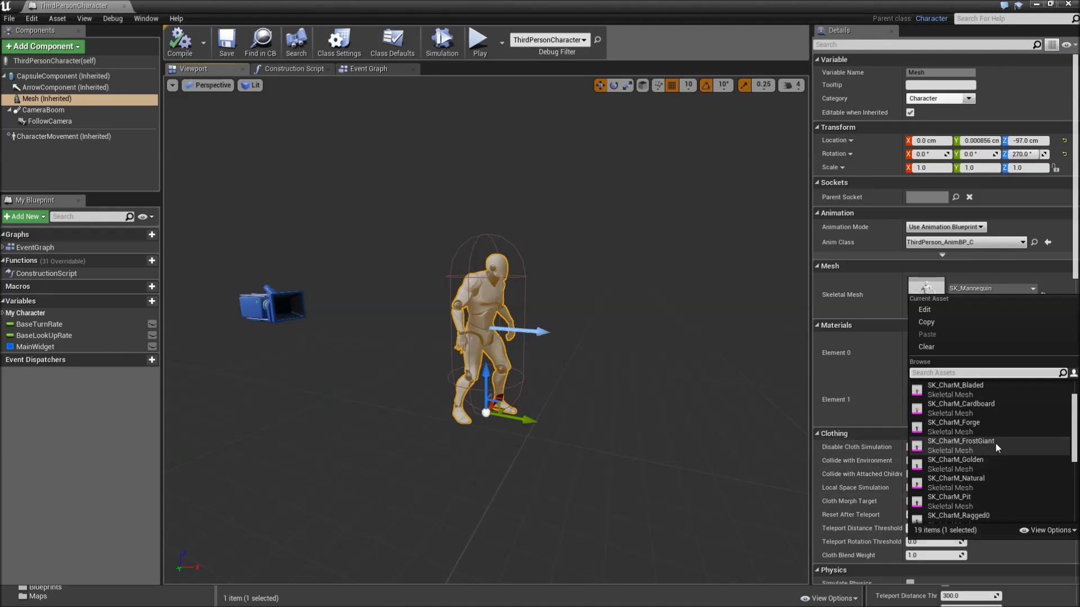
left_click(997, 448)
left_click(1018, 288)
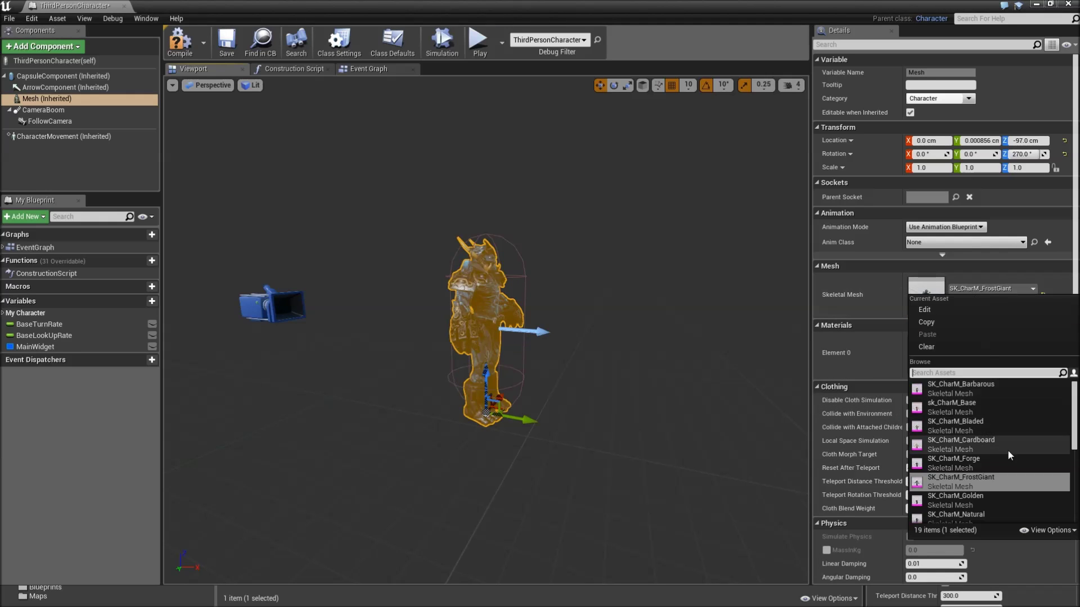
left_click(956, 497)
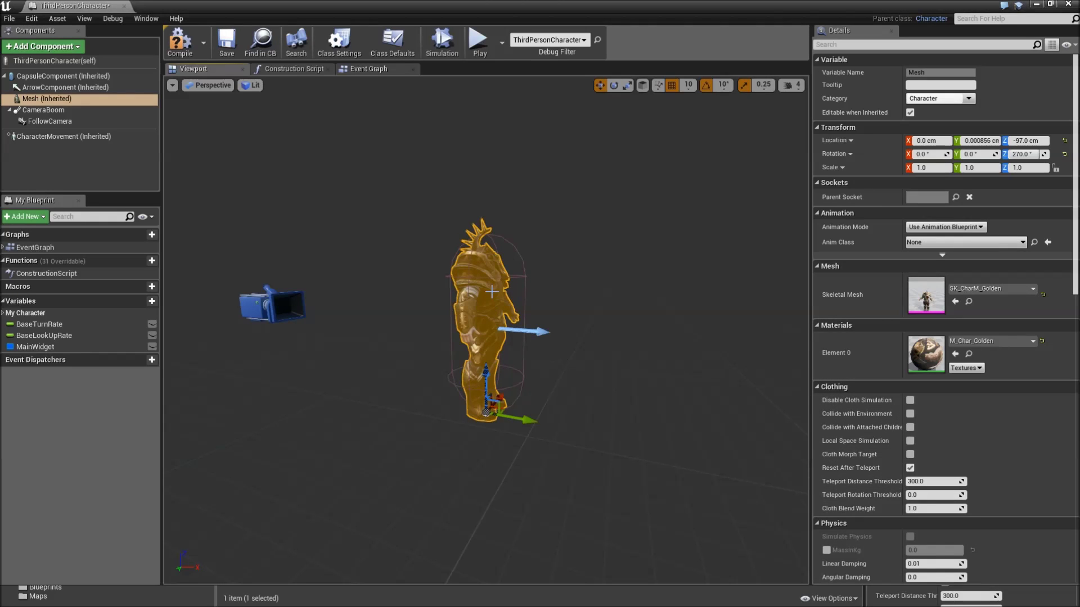
Set the character's skeletal mesh to SK_CharM_Standard and scale the Mesh component uniformly to 1.1 with the ratio locked
left_click(990, 289)
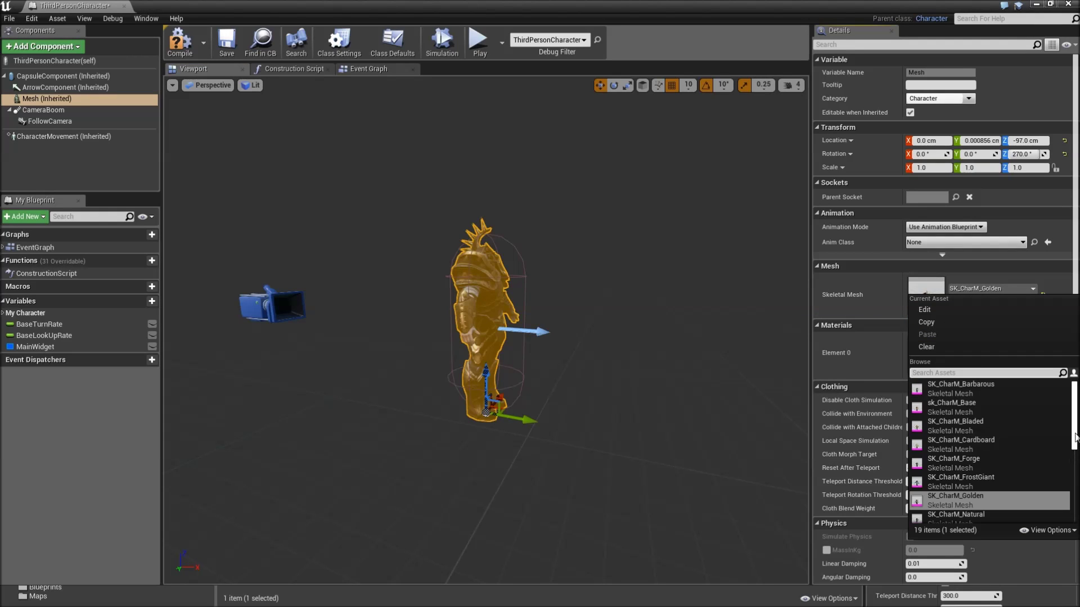
left_click_drag(1072, 433, 1074, 494)
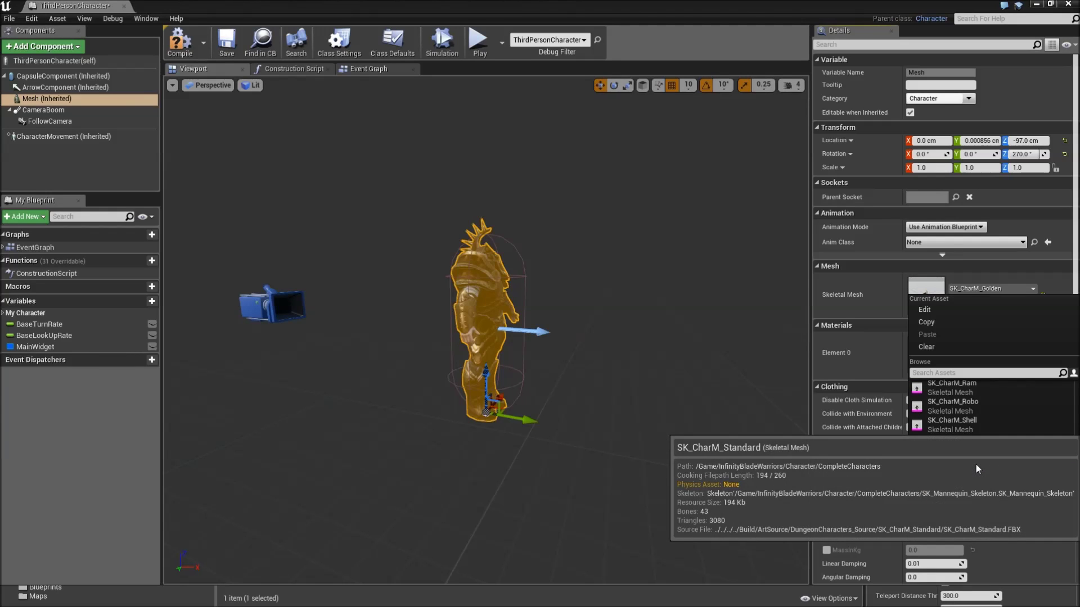
left_click(976, 468)
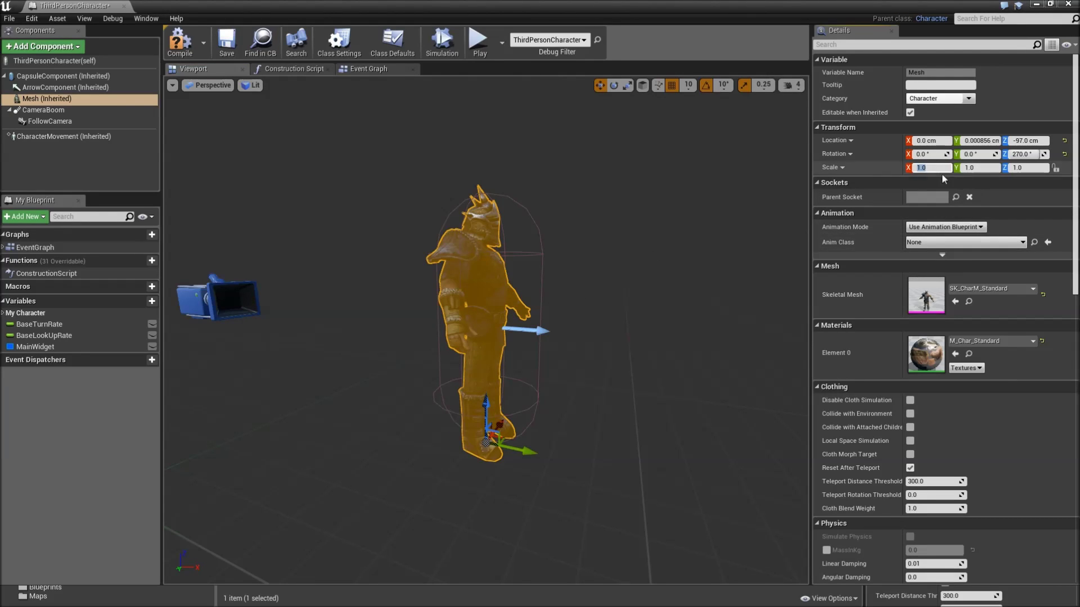
left_click(1056, 169)
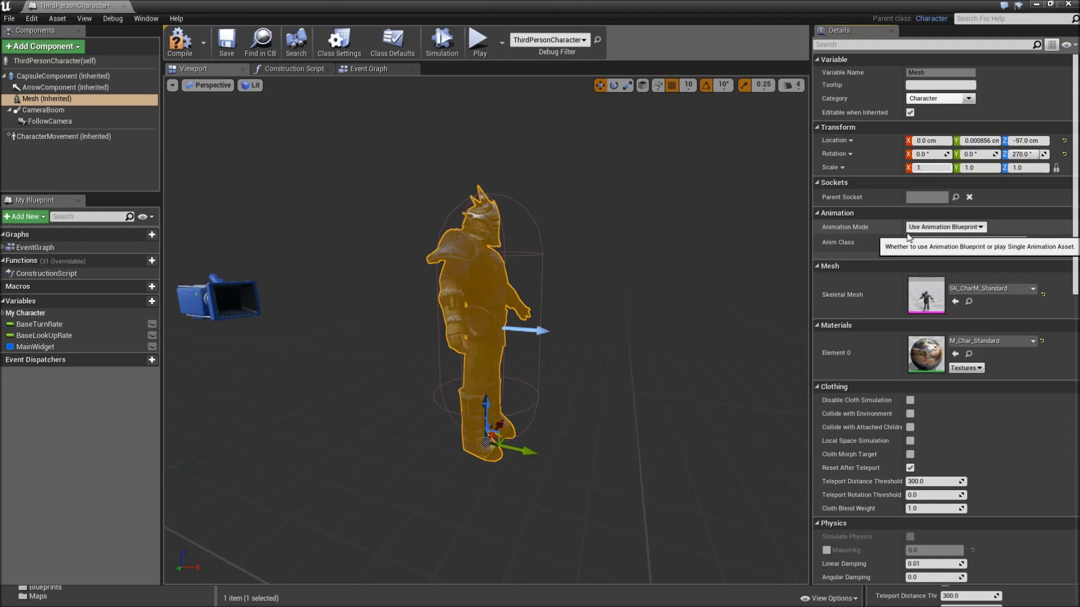
key("Return")
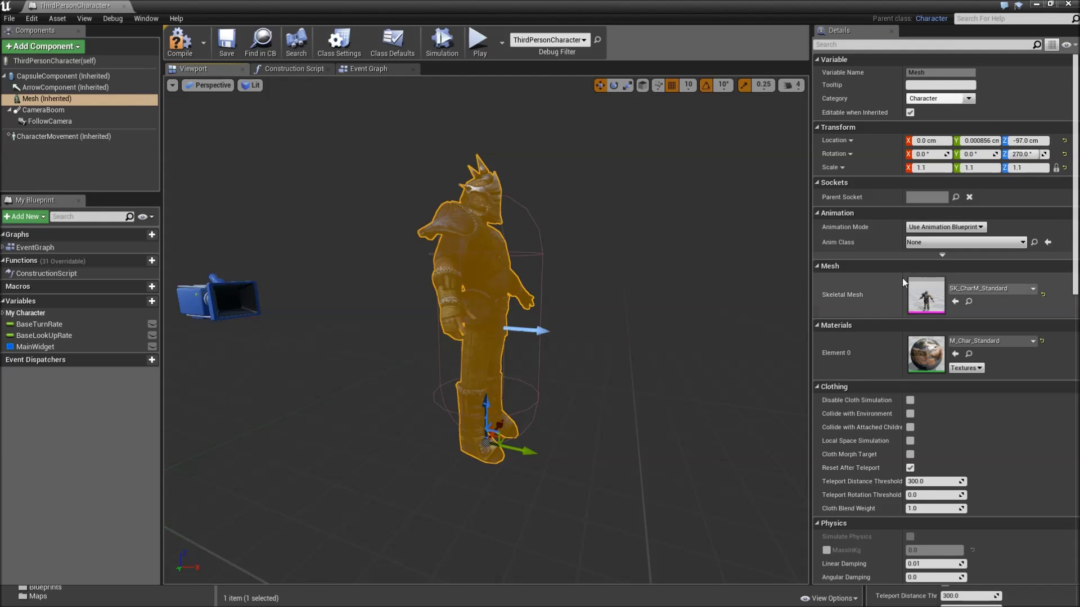
Set the Mesh component's Anim Class to Warrior_AnimBP, then compile and save the character blueprint
left_click(924, 243)
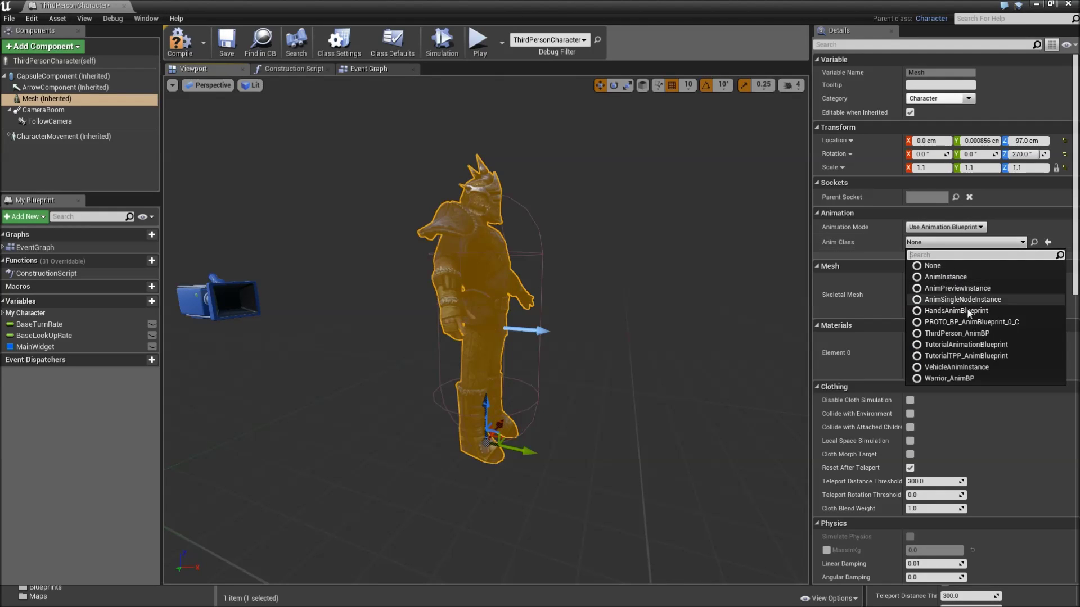
left_click(974, 379)
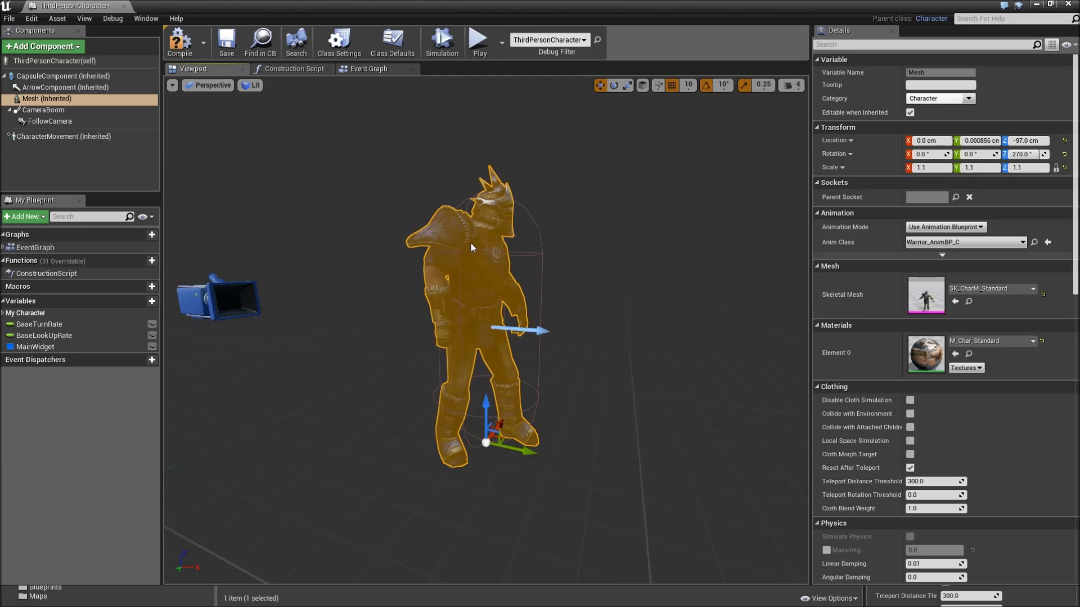
left_click(70, 137)
left_click(43, 110)
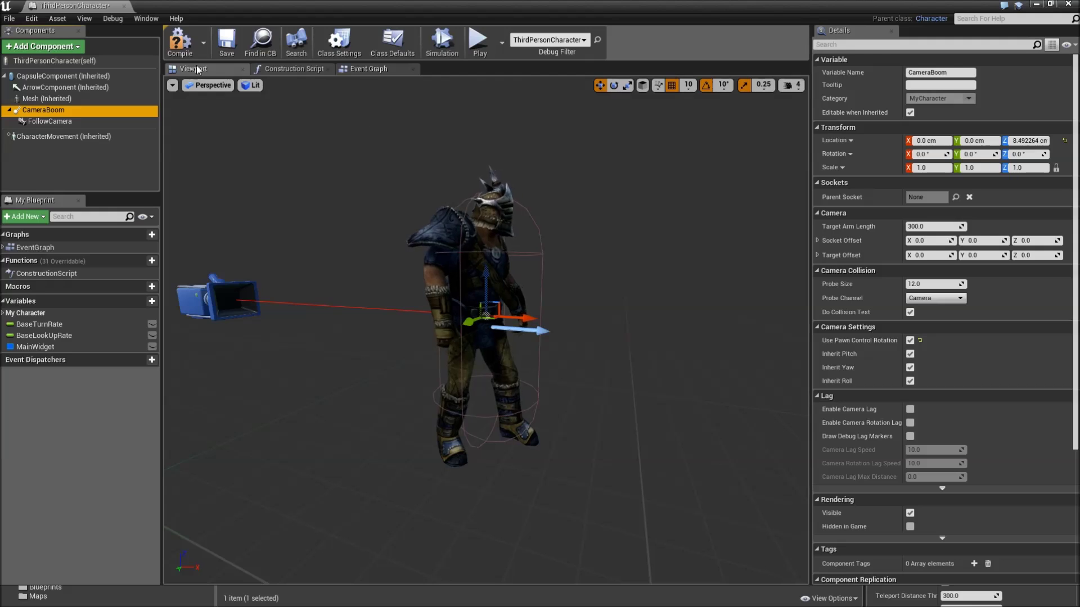
left_click(180, 41)
left_click(226, 41)
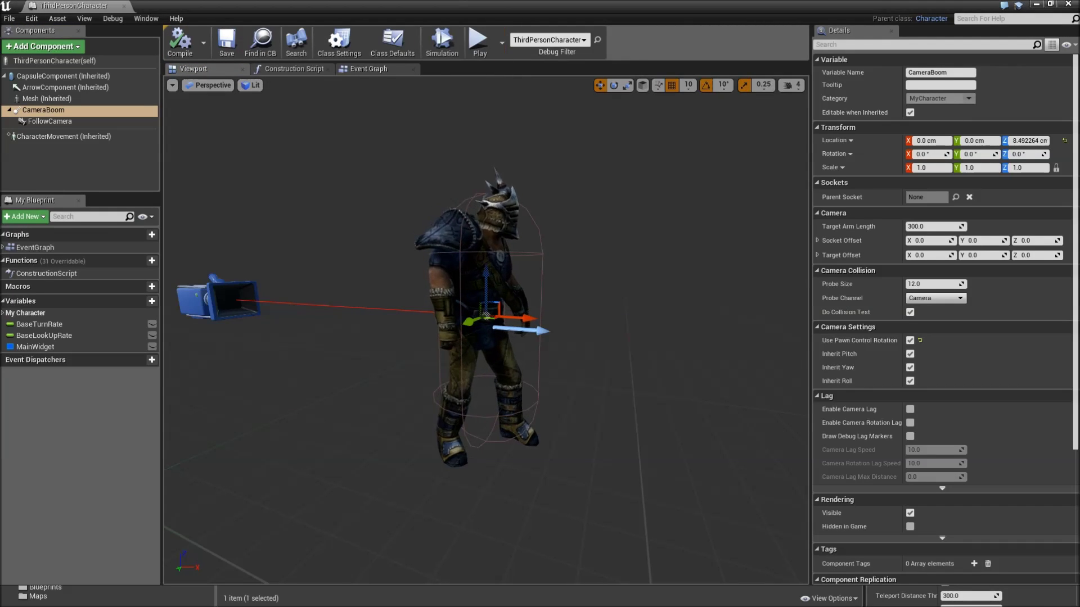
Set the CameraBoom's Target Arm Length to 500 and save the current ThirdPersonExampleMap level
left_click(50, 121)
left_click(84, 110)
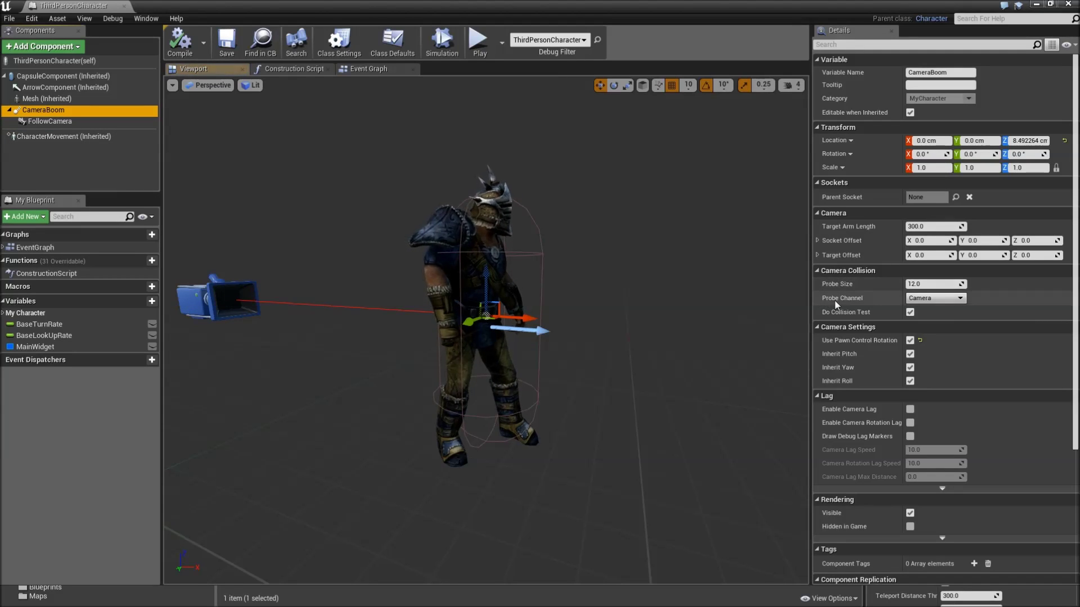
left_click(931, 226)
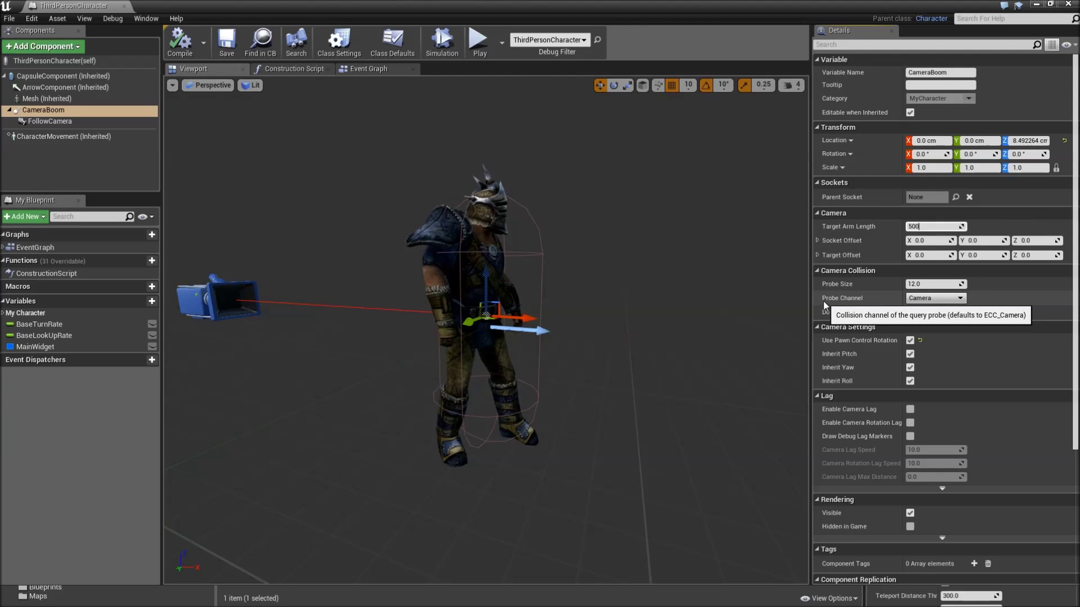
type("500")
key("Return")
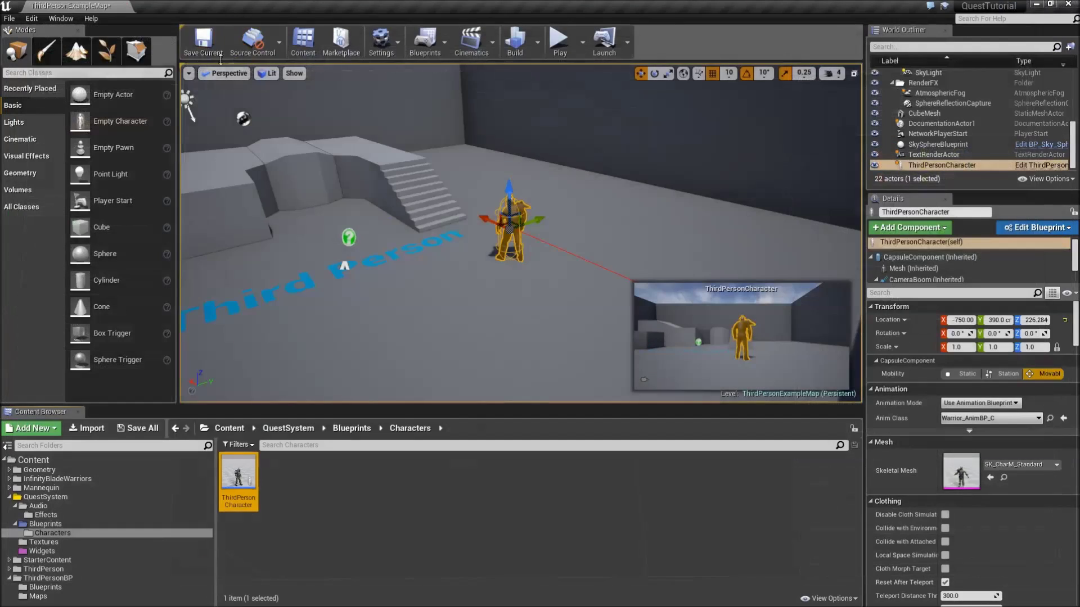
left_click(219, 56)
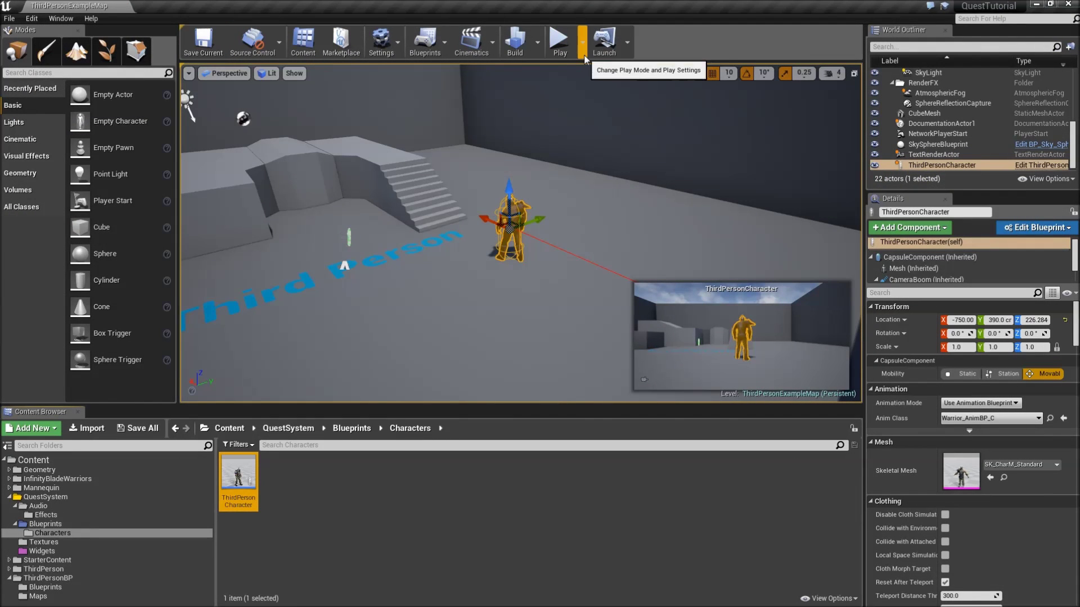
Play the level in a new editor window and test the warrior's running, jumping and camera distance around the stairs
left_click(582, 42)
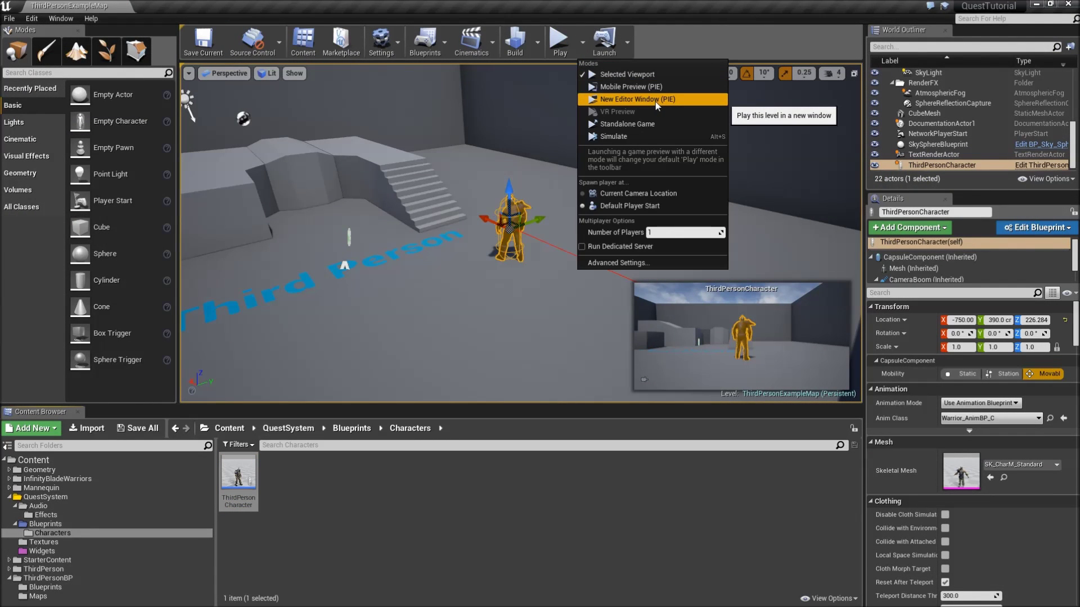
left_click(655, 101)
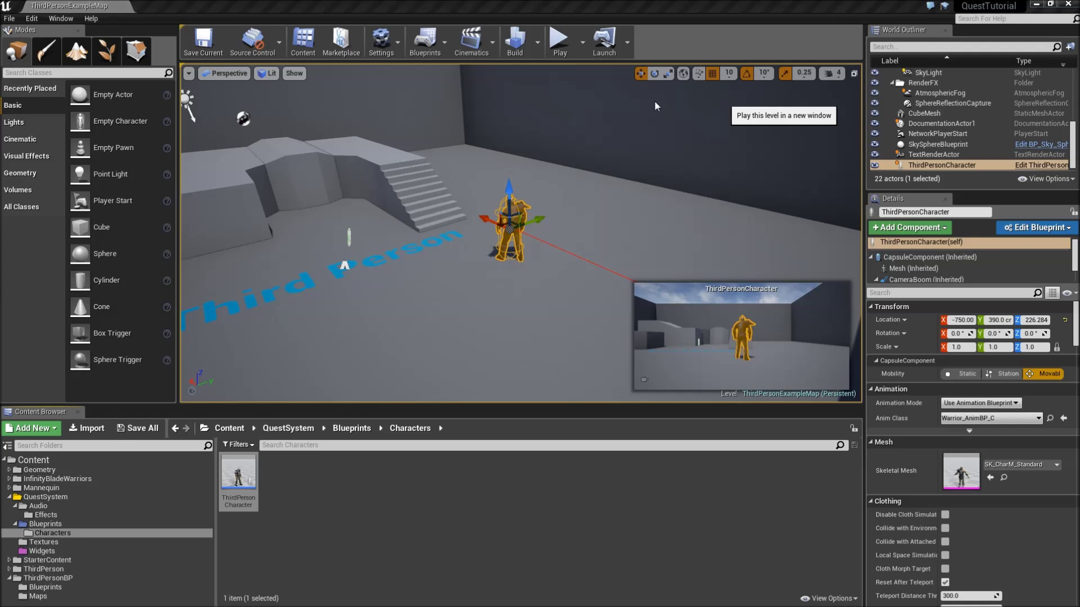
key("w")
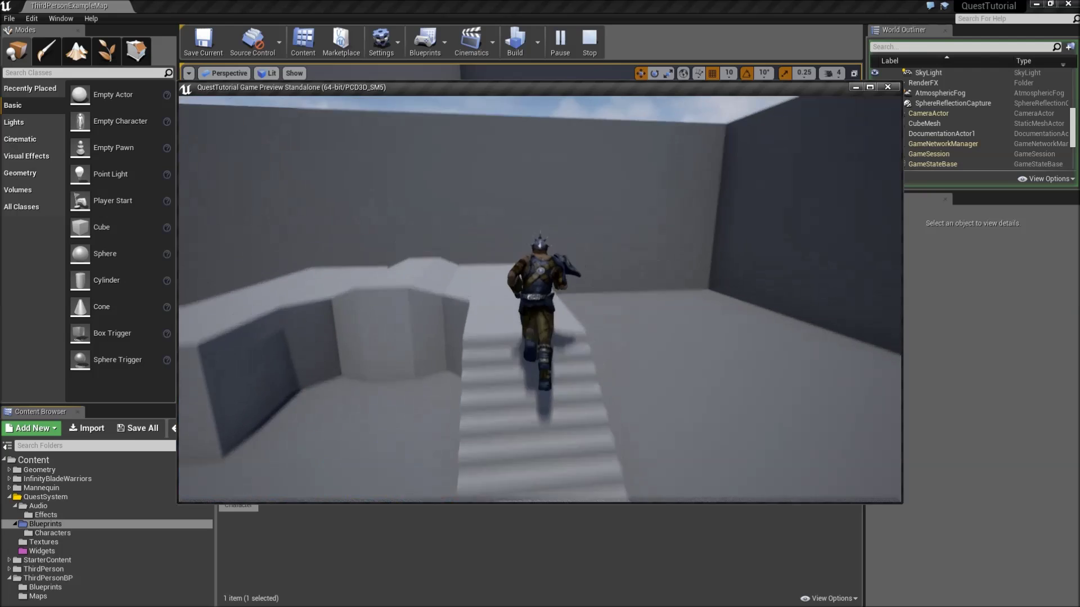
key("space")
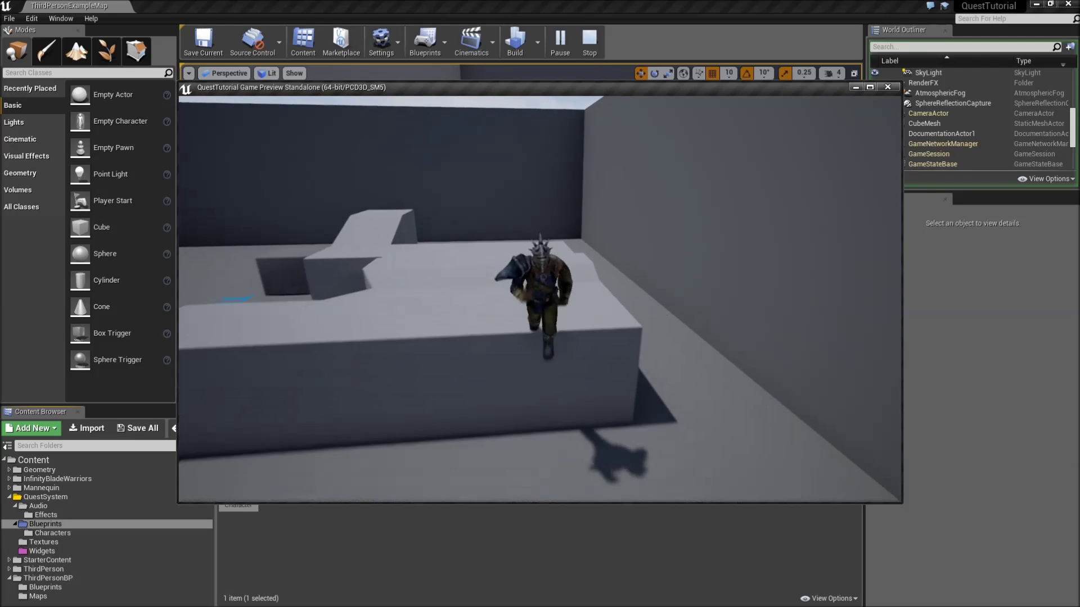
key("s")
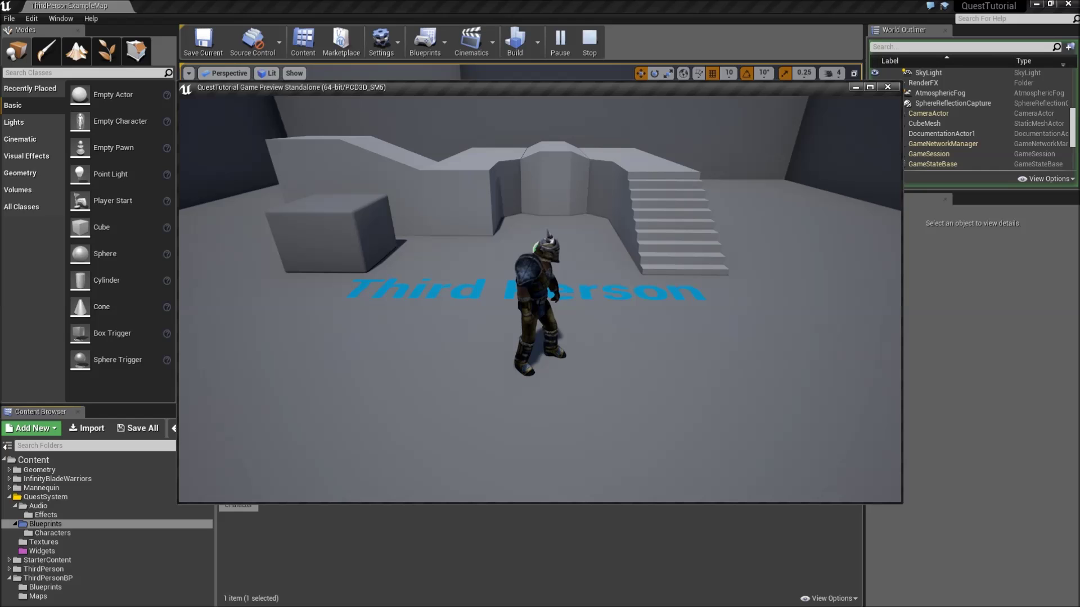
key("w")
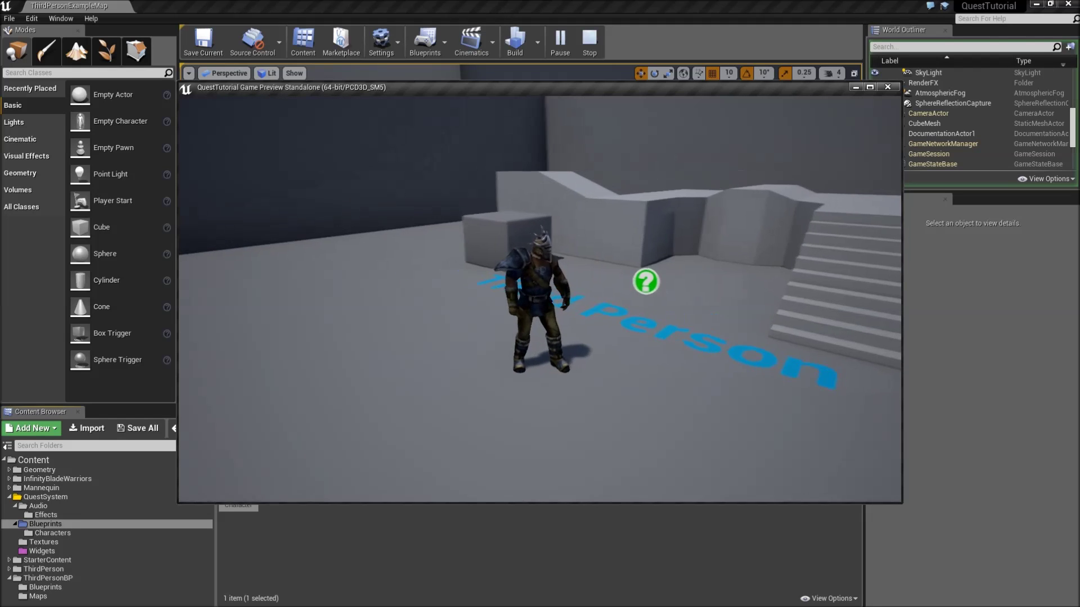
key("w")
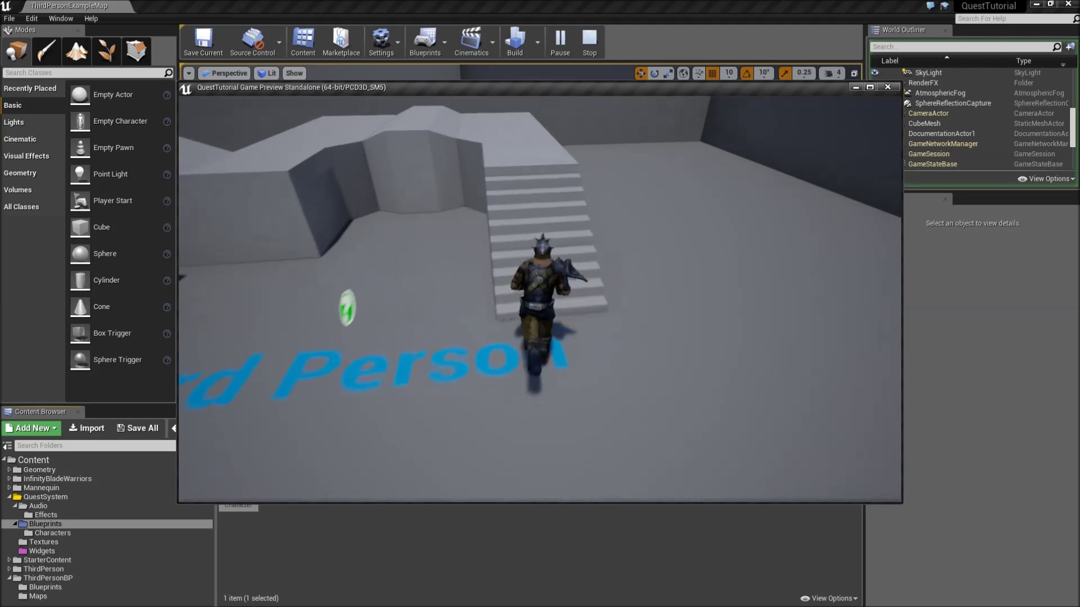
key("w")
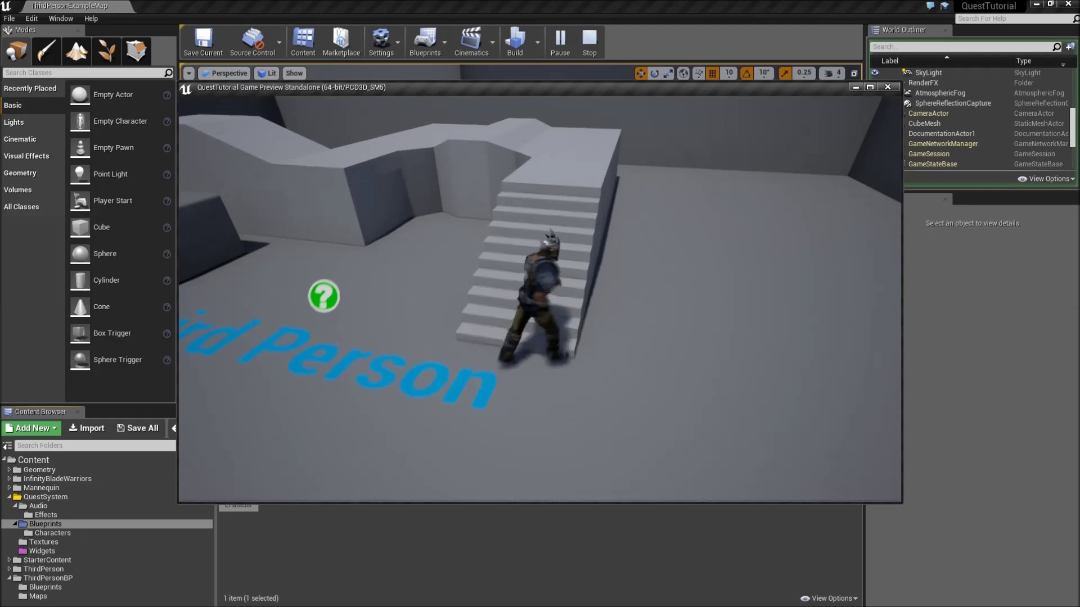